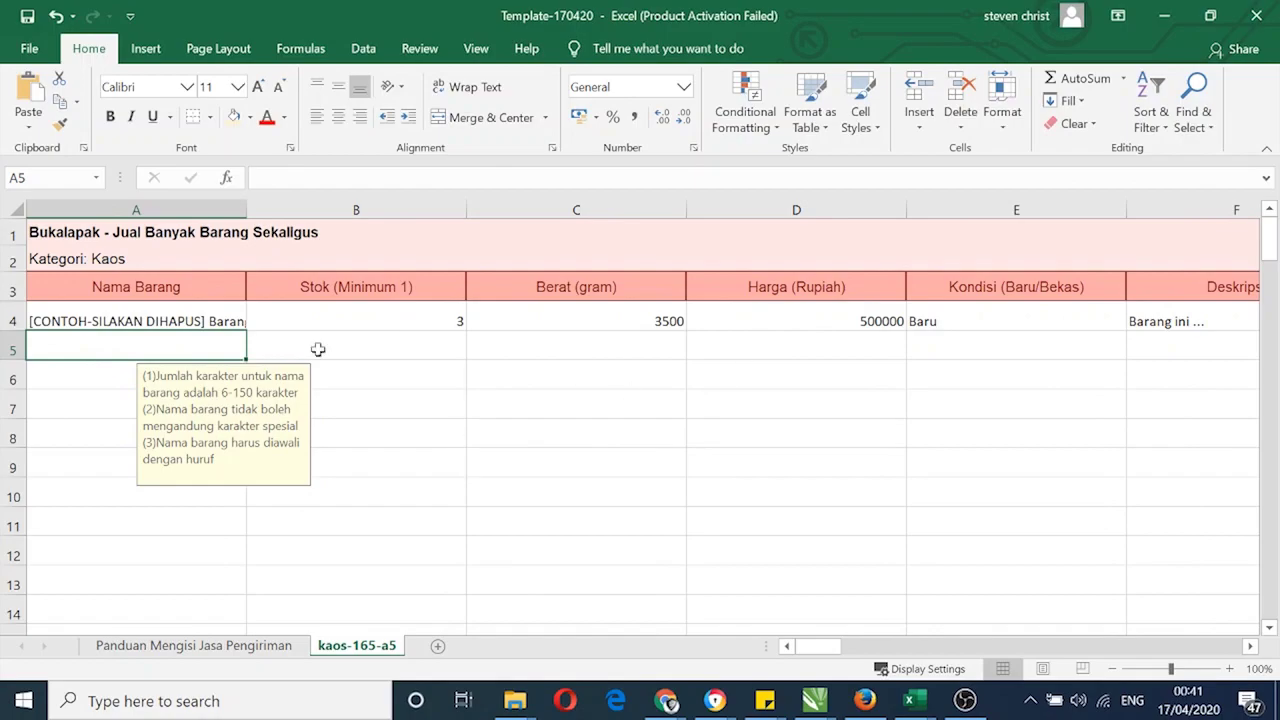
# Open the workbook template-product-suplemen gym indonesia-singlet col1 and place it side by side with the Bukalapak template
pyautogui.click(181, 338)
pyautogui.click(515, 700)
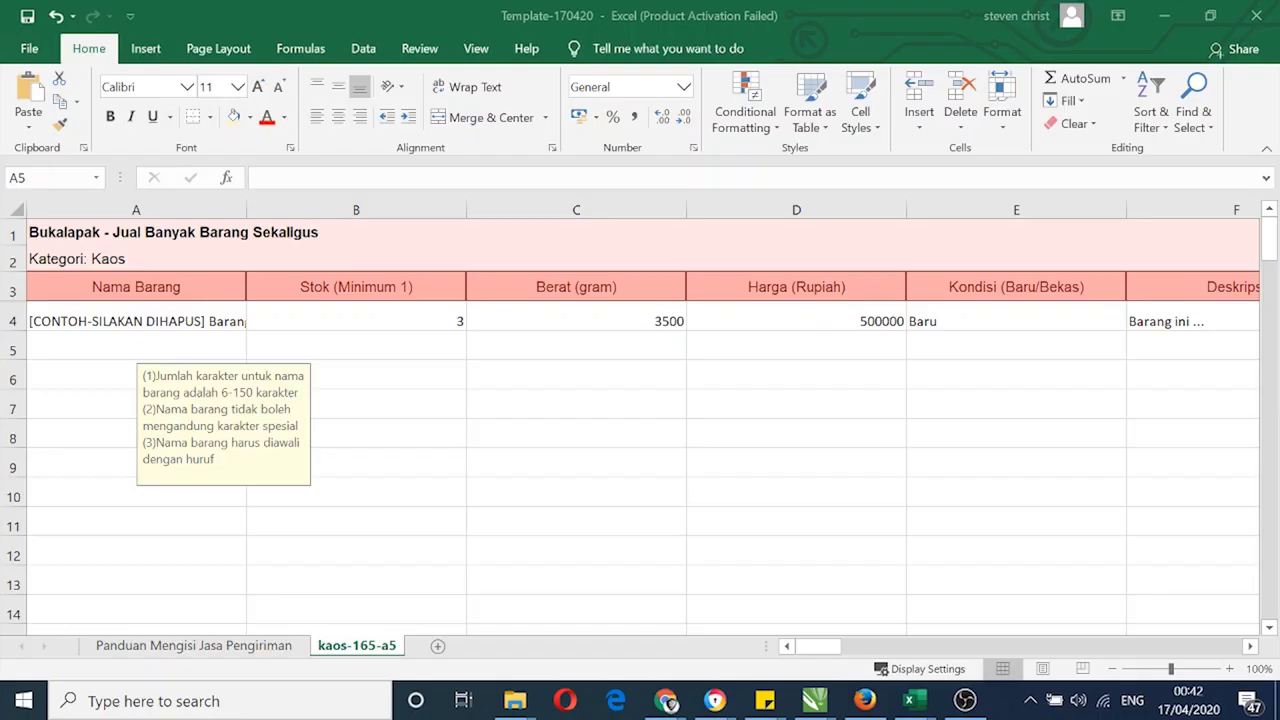
pyautogui.hotkey('alt', 'f')
pyautogui.scroll(-3, 500, 548)
pyautogui.press('Escape')
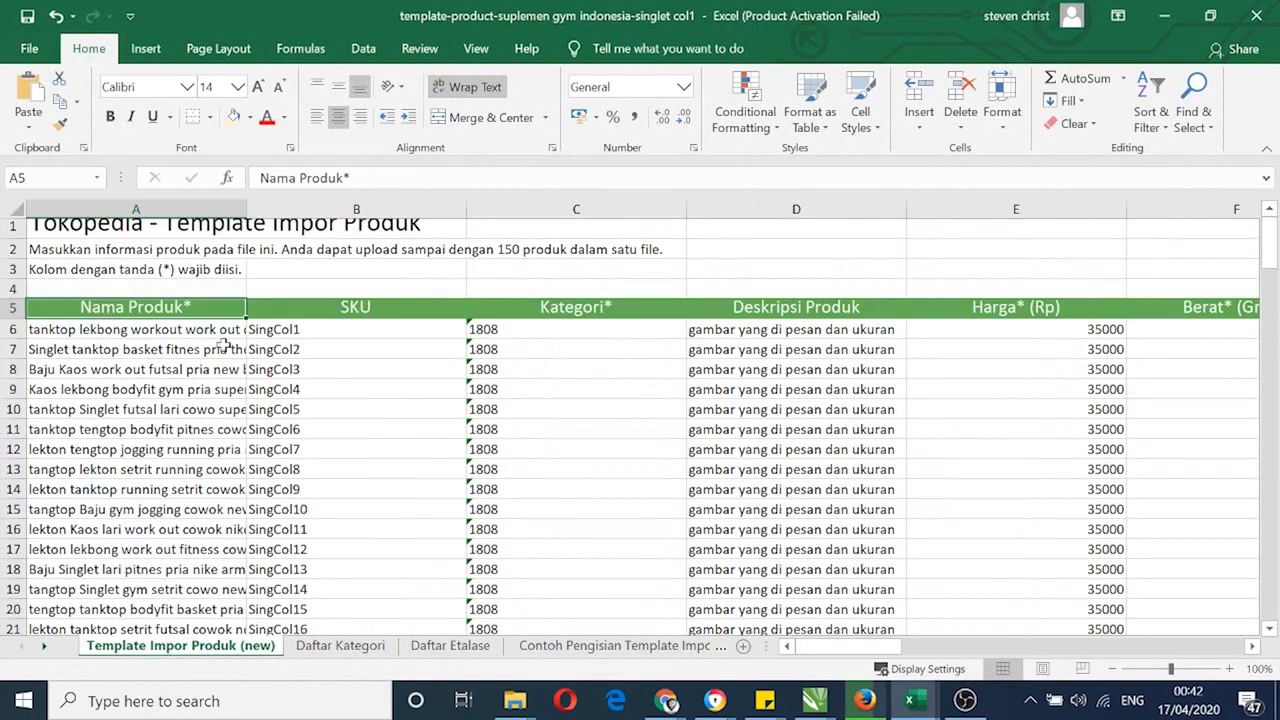
pyautogui.press('super+Right')
# Copy all product names from A6 downward in the Tokopedia template into the Nama Barang column starting at A4
pyautogui.click(743, 331)
pyautogui.hotkey('ctrl', 'shift', 'Down')
pyautogui.hotkey('ctrl', 'c')
pyautogui.click(137, 350)
pyautogui.hotkey('ctrl', 'v')
pyautogui.hotkey('ctrl', 'z')
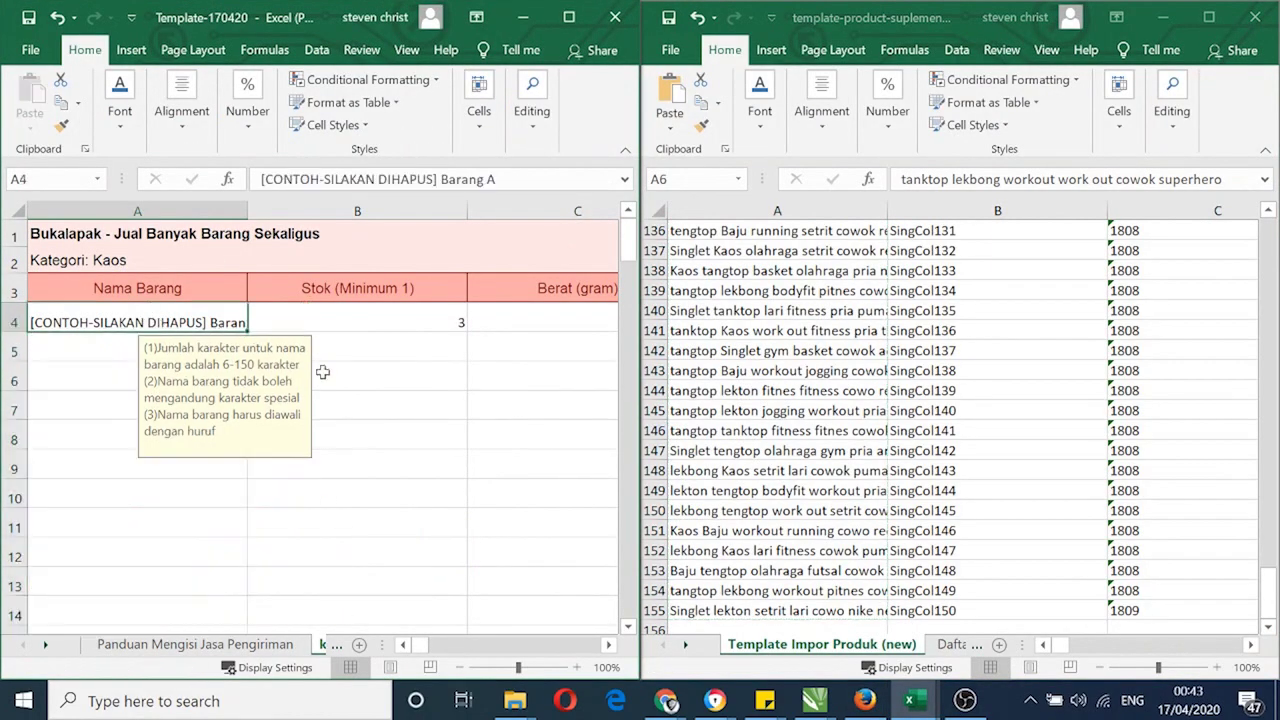
pyautogui.hotkey('ctrl', 'v')
# Set the stock to 1000 in B4 and copy it down the Stok column for all products
pyautogui.click(427, 322)
pyautogui.write('1000')
pyautogui.press('Return')
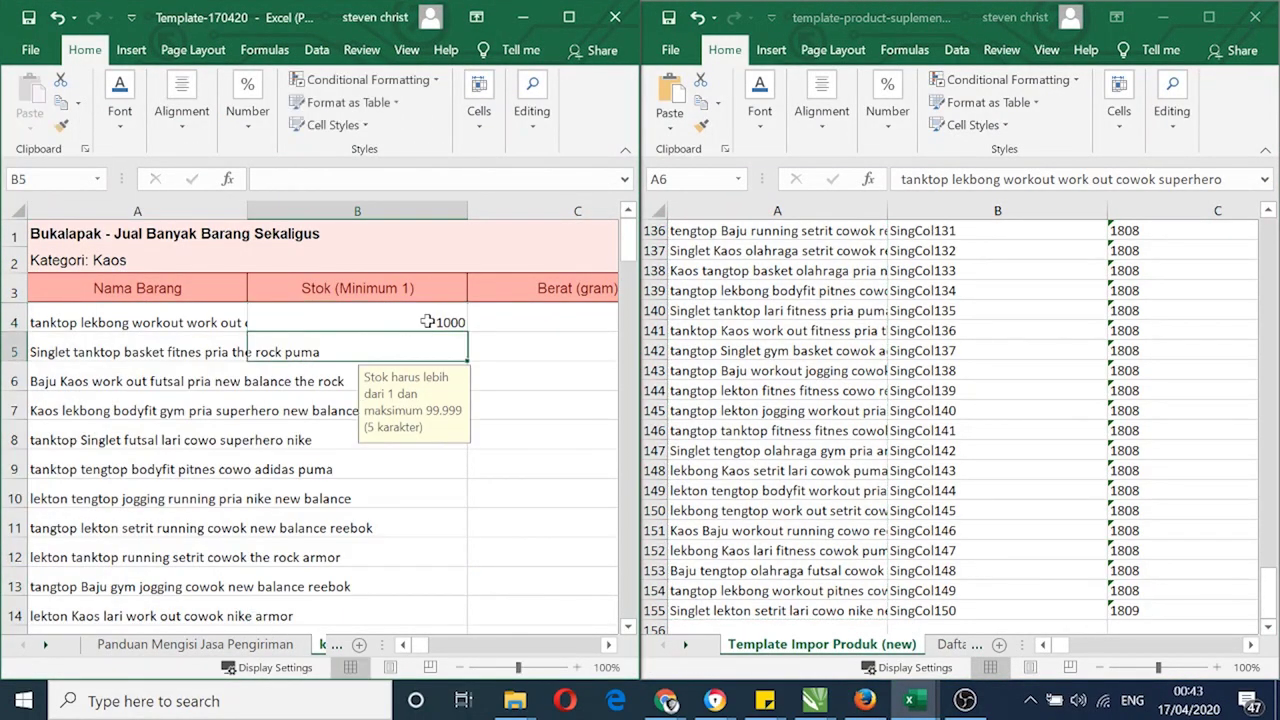
pyautogui.click(427, 322)
pyautogui.hotkey('ctrl', 'c')
pyautogui.hotkey('ctrl', 'v')
pyautogui.click(375, 322)
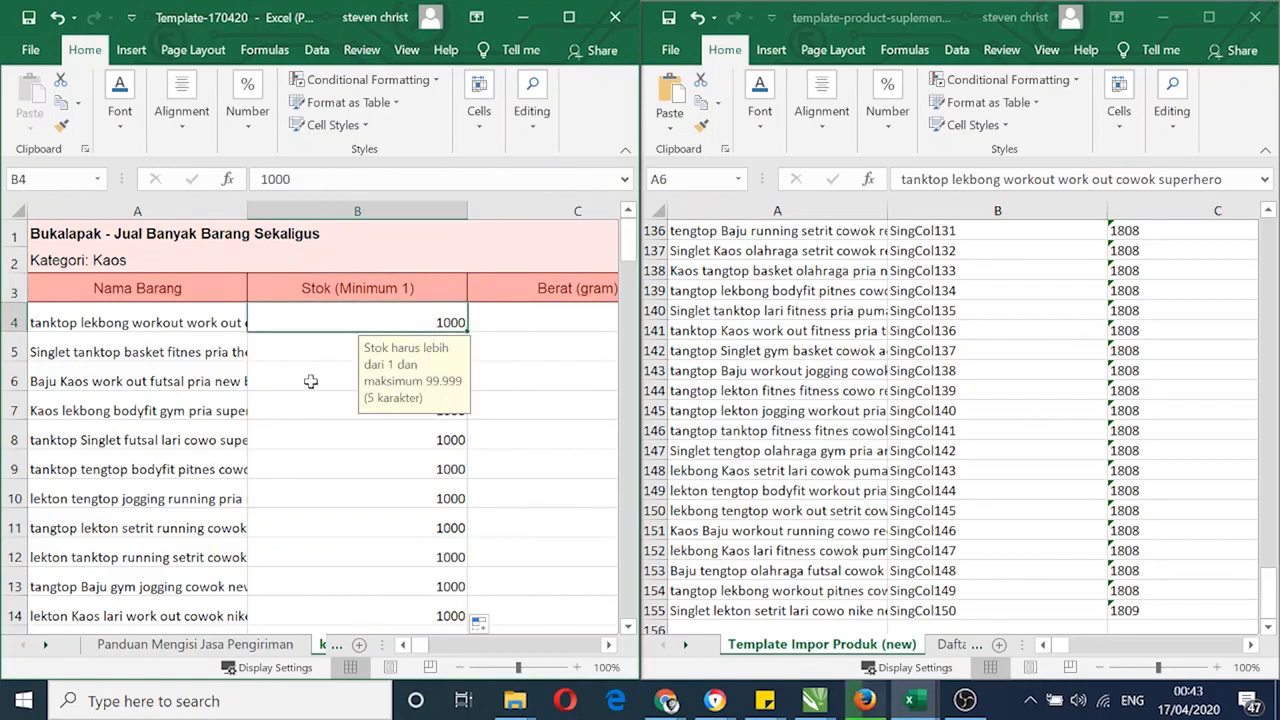
pyautogui.press('Tab')
pyautogui.write('siladamas.c')
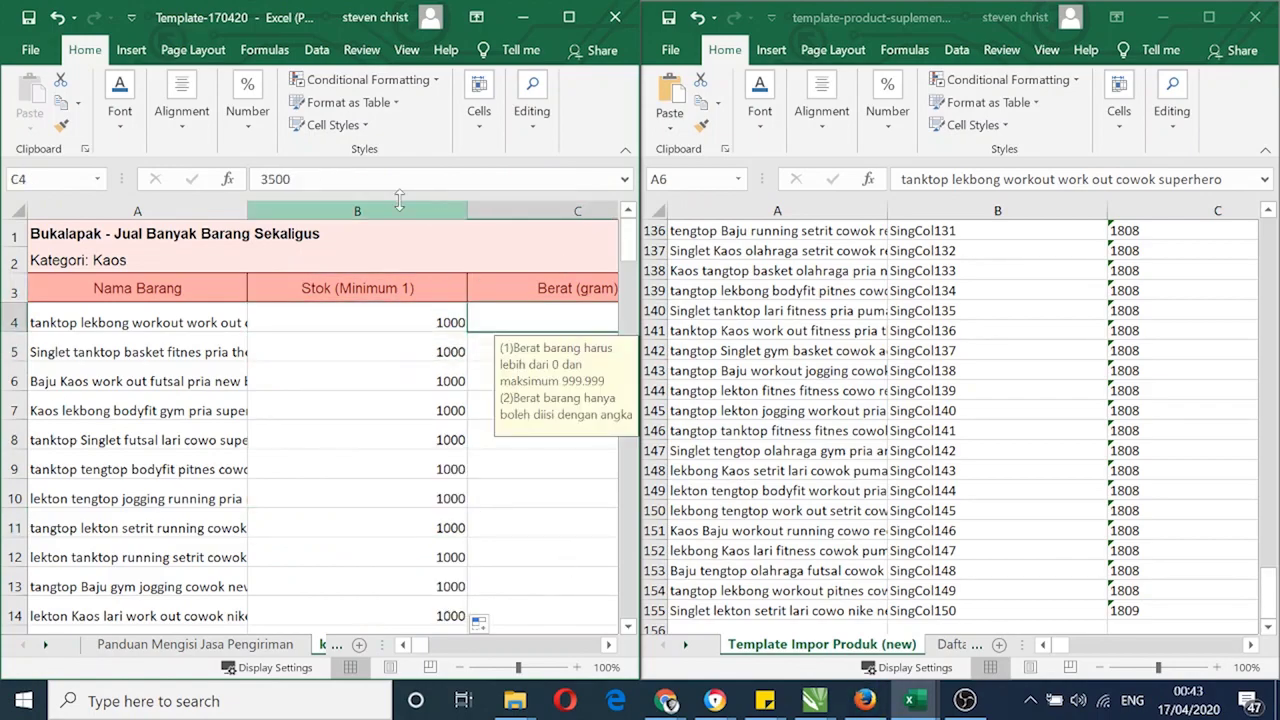
pyautogui.write('om/dutchbot')
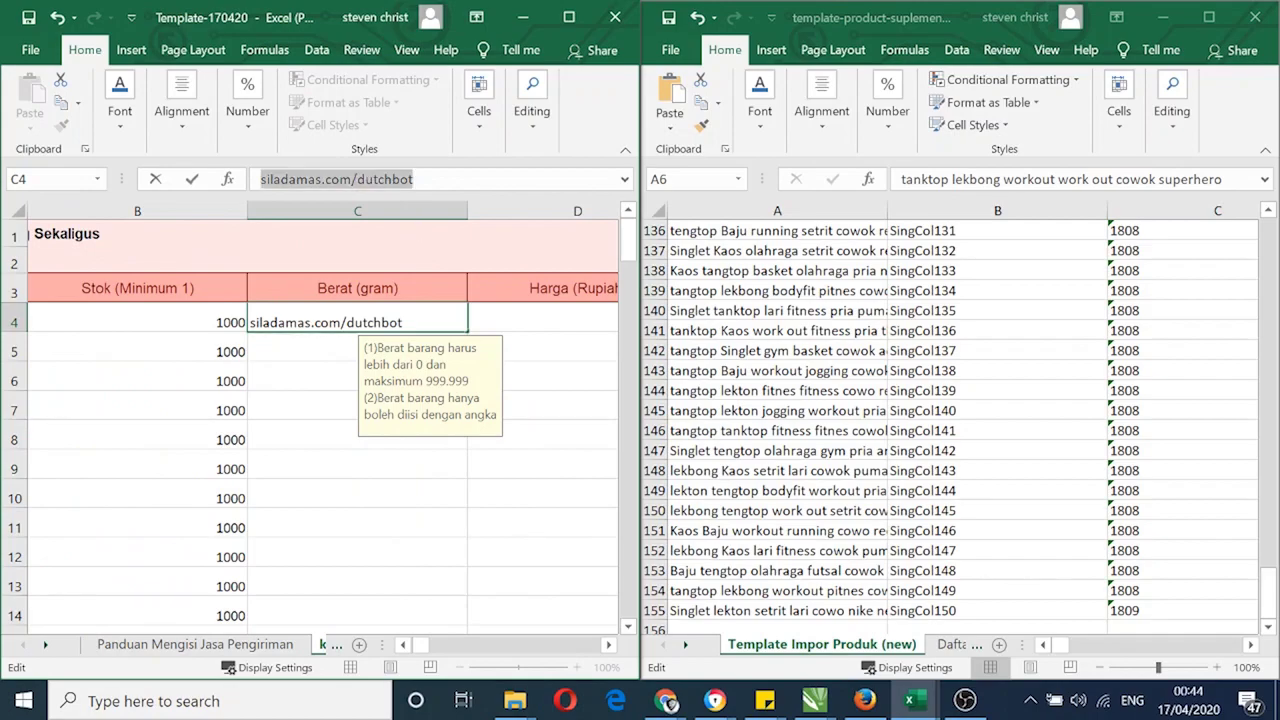
pyautogui.press('Escape')
# Create a new sticky note reading "Daftar webscraper dan dutchsync" with the link siladamas.com/dutchbot below it
pyautogui.click(765, 700)
pyautogui.hotkey('ctrl', 'n')
pyautogui.write('Daftar webs')
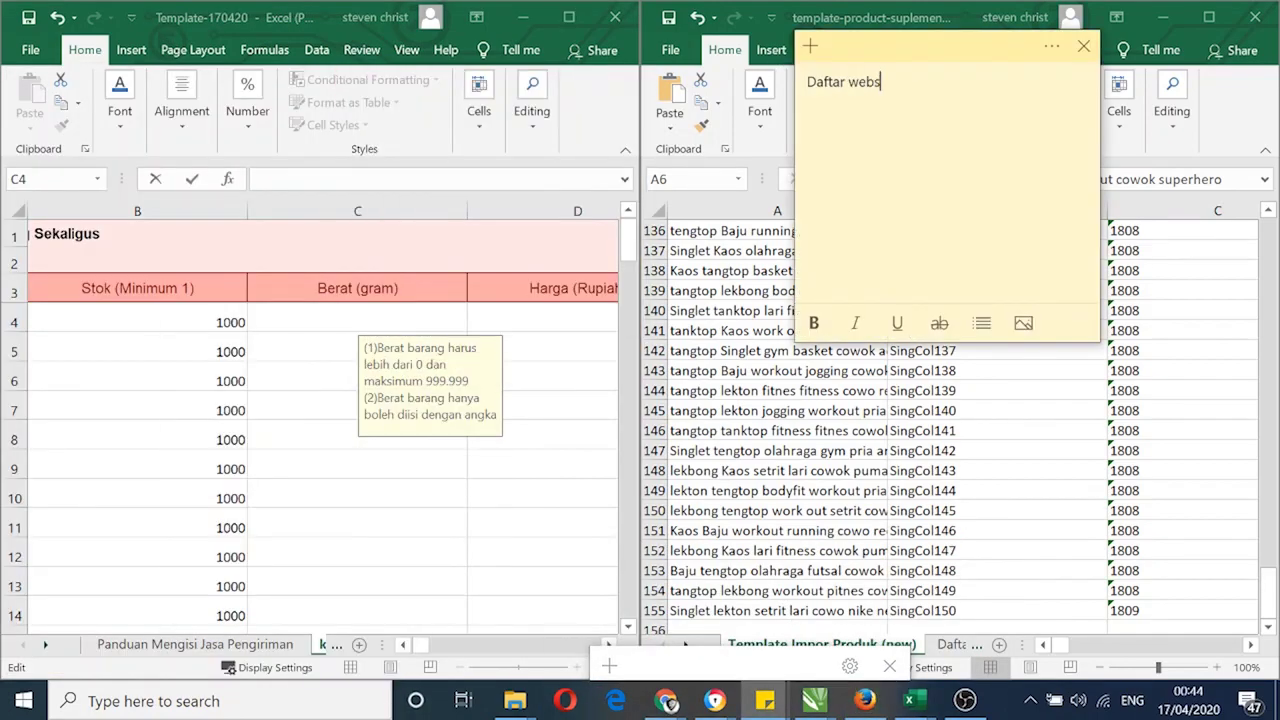
pyautogui.write('craper dan dutchsync')
pyautogui.press('Return')
pyautogui.press('Return')
pyautogui.write('siladamas.com/dutchbot')
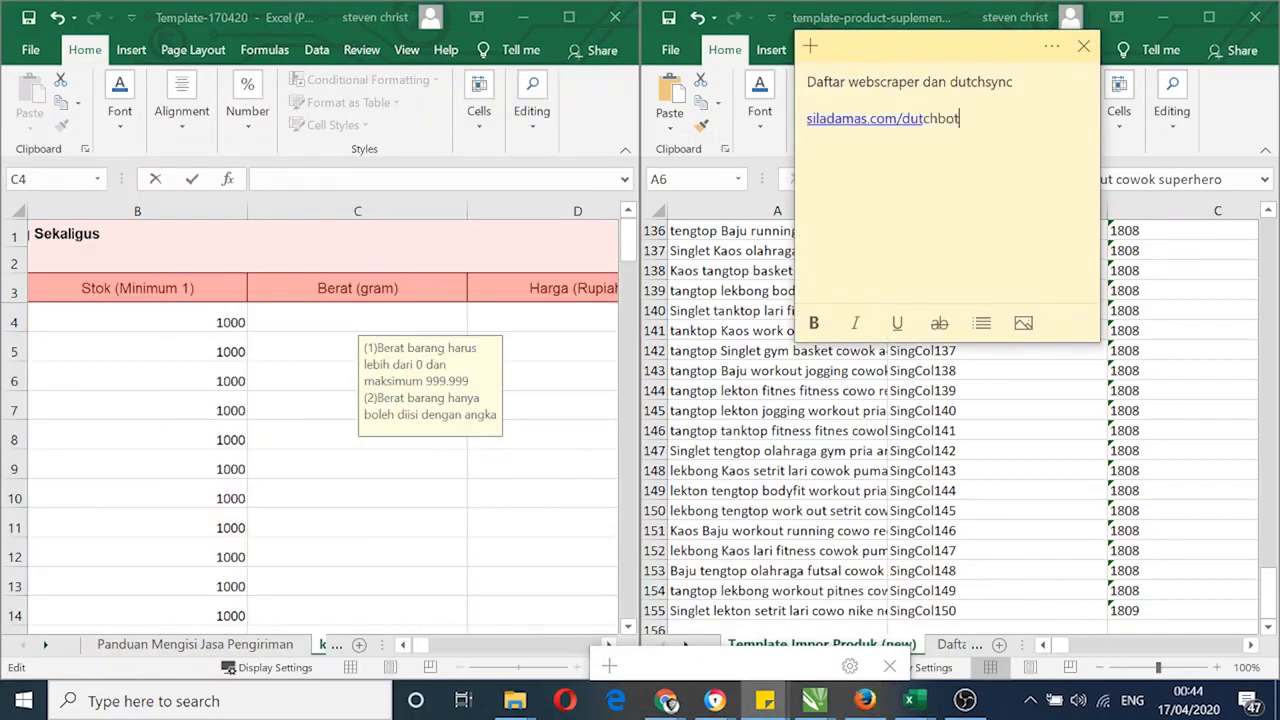
# Set the weight to 200 grams in C4 and fill it down the Berat column for all products
pyautogui.click(357, 322)
pyautogui.write('200')
pyautogui.hotkey('ctrl', 'Return')
pyautogui.doubleClick(467, 329)
# Set the price to 35000 in D4 and fill it down the Harga column for all products
pyautogui.click(360, 320)
pyautogui.press('Right')
pyautogui.press('Right')
pyautogui.press('Left')
pyautogui.write('35000')
pyautogui.hotkey('ctrl', 'Return')
pyautogui.doubleClick(467, 329)
# Fill the condition Baru down the Kondisi column for all product rows
pyautogui.press('Right')
pyautogui.doubleClick(247, 329)
pyautogui.press('Right')
# Copy the product description from D6 of the Tokopedia template into F4 and fill it down the Deskripsi column
pyautogui.hotkey('alt', 'Tab')
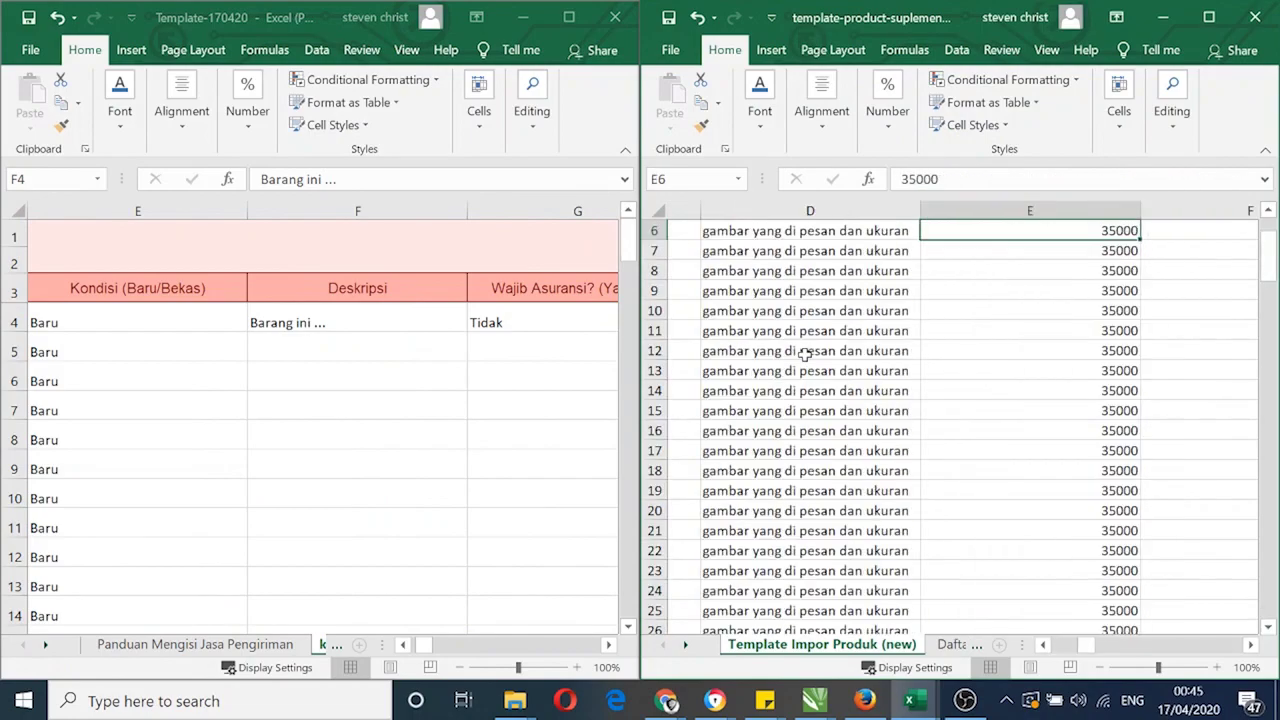
pyautogui.hotkey('ctrl', 'c')
pyautogui.hotkey('alt', 'Tab')
pyautogui.hotkey('ctrl', 'v')
pyautogui.doubleClick(467, 333)
# Fill the insurance value Tidak, brand Lainnya and type Kaos Polos in columns G to I down all product rows
pyautogui.press('Right')
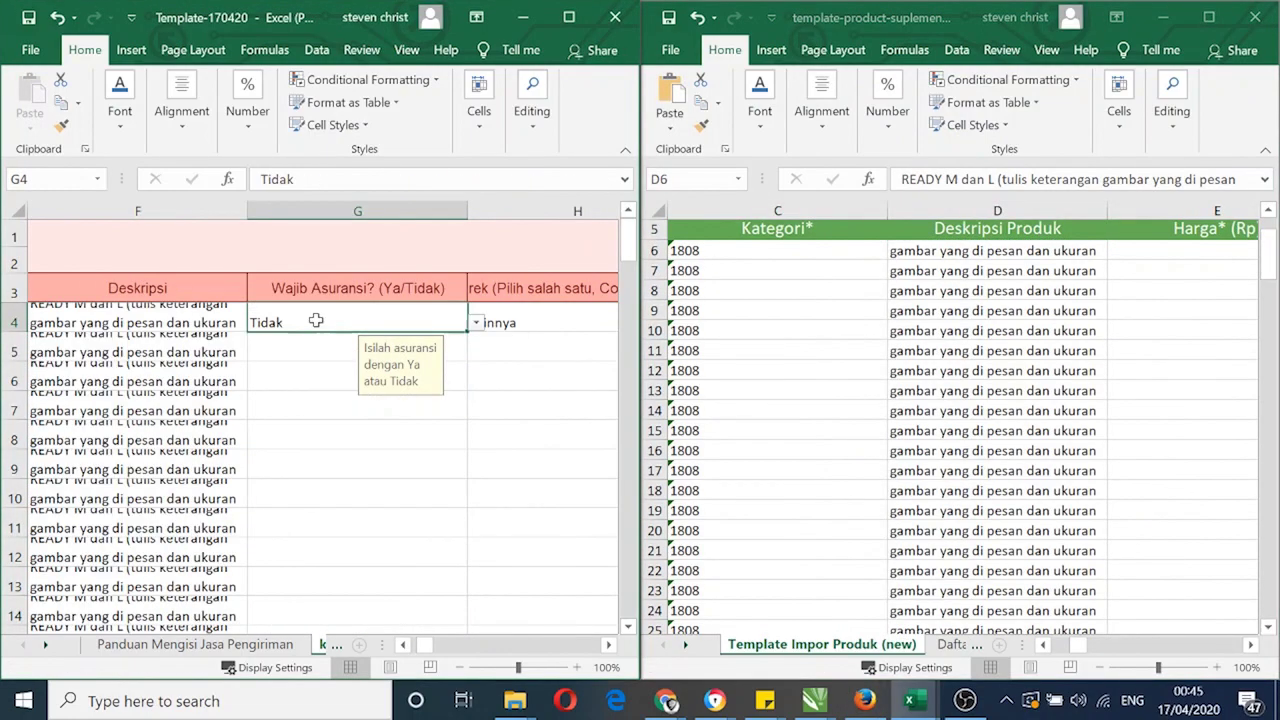
pyautogui.doubleClick(467, 333)
pyautogui.click(559, 321)
pyautogui.doubleClick(247, 333)
pyautogui.press('Right')
pyautogui.doubleClick(543, 333)
# Change the size in J4 to M|L|XL and fill it down for all products
pyautogui.press('Right')
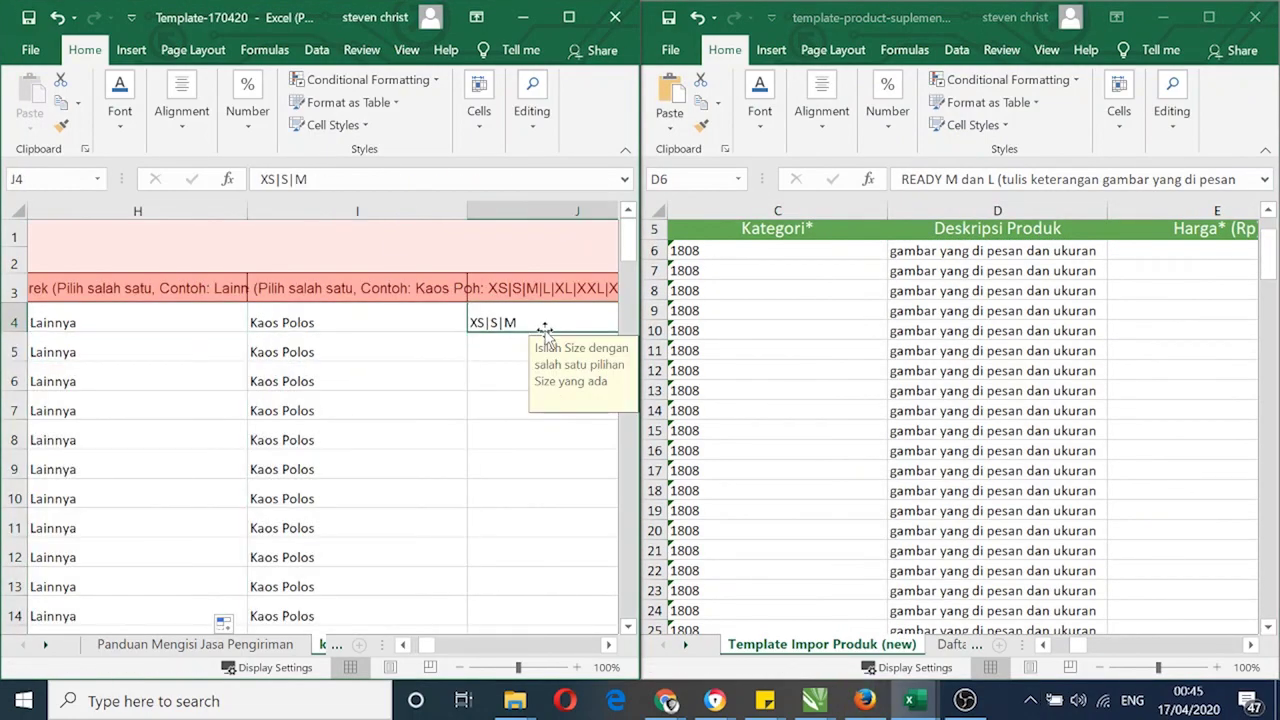
pyautogui.press('Up')
pyautogui.press('super+Up')
pyautogui.press('Down')
pyautogui.doubleClick(266, 178)
pyautogui.write('M')
pyautogui.hotkey('shift', 'End')
pyautogui.write('|L|XL')
pyautogui.hotkey('ctrl', 'Return')
pyautogui.doubleClick(467, 333)
# Remove unwanted courier codes, including grabrh, posk and posn, from the shipping services list in K4
pyautogui.press('Right')
pyautogui.click(300, 178)
pyautogui.press('Delete')
pyautogui.press('Delete')
pyautogui.press('Delete')
pyautogui.press('Delete')
pyautogui.press('Delete')
pyautogui.press('Delete')
pyautogui.press('Delete')
pyautogui.press('Delete')
pyautogui.press('Delete')
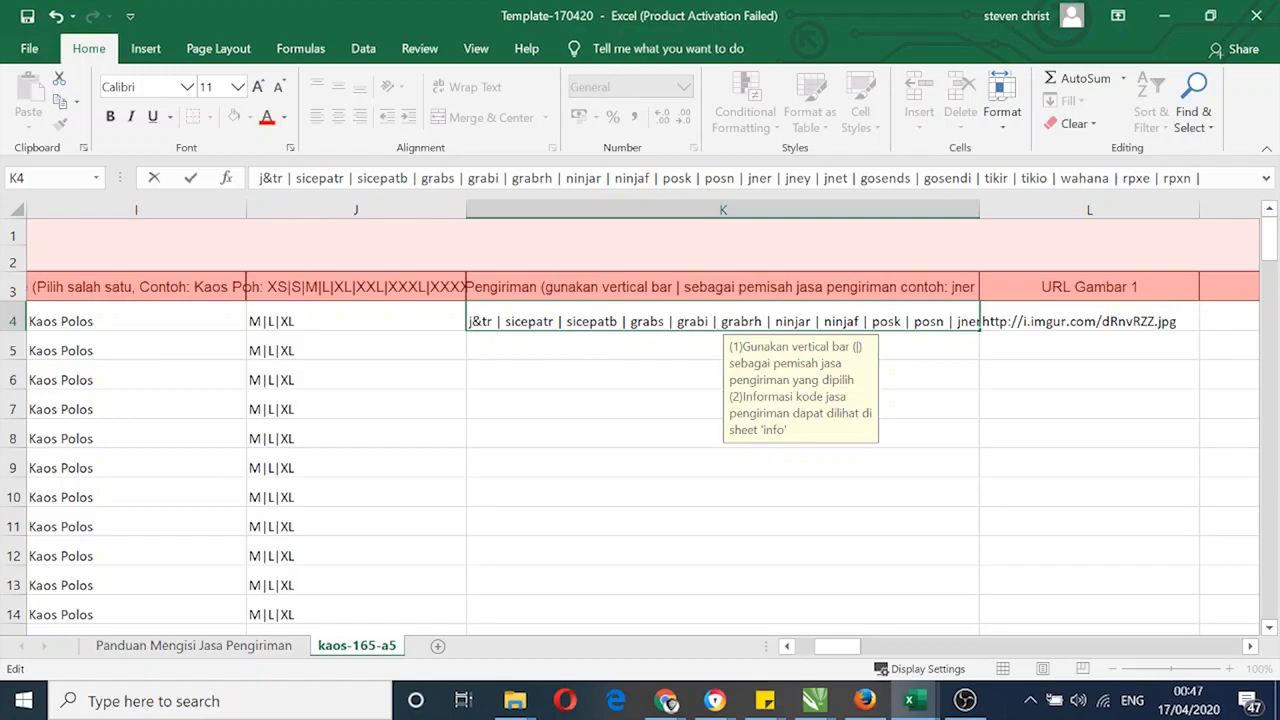
pyautogui.press('Delete')
pyautogui.moveTo(512, 178); pyautogui.dragTo(692, 178)
pyautogui.press('Delete')
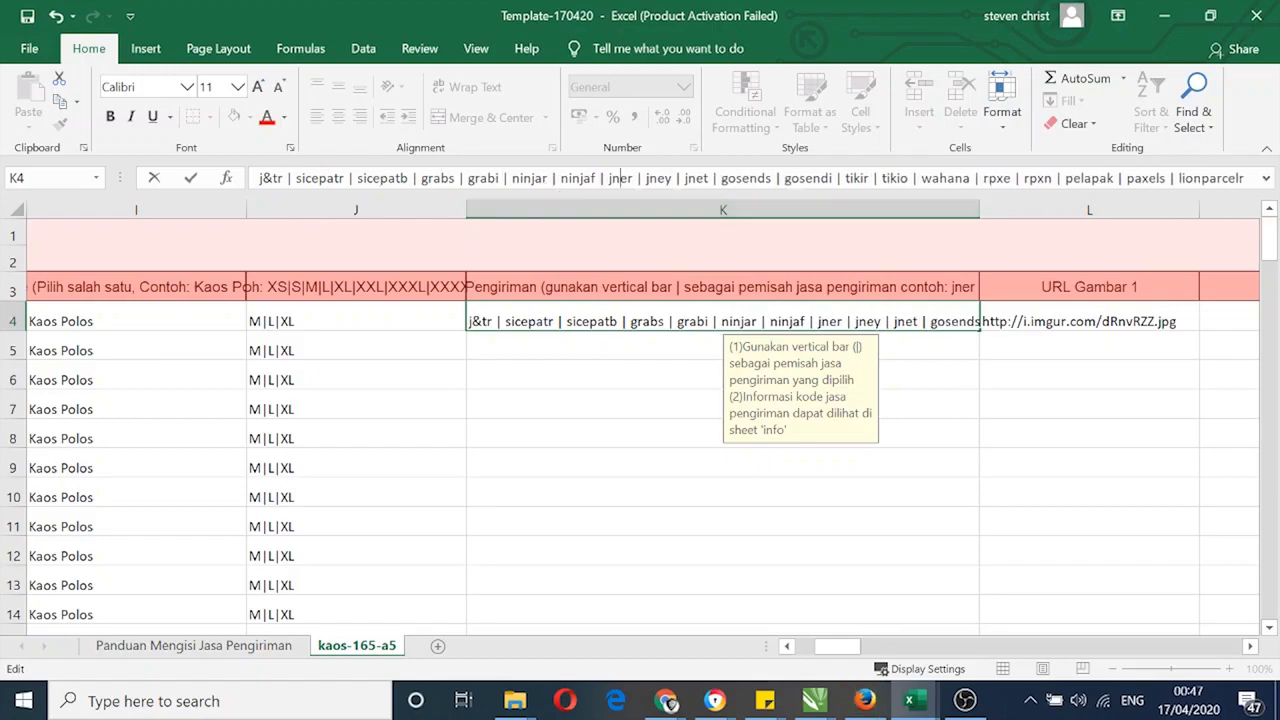
pyautogui.press('Delete')
# Remove tikir, tikio, rpxe, rpxn, pelapak and paxels from the courier list in K4 and fill the list down all rows
pyautogui.moveTo(846, 178); pyautogui.dragTo(990, 178)
pyautogui.press('Delete')
pyautogui.press('Delete')
pyautogui.press('Delete')
pyautogui.press('Delete')
pyautogui.press('Delete')
pyautogui.press('Delete')
pyautogui.press('Delete')
pyautogui.press('Delete')
pyautogui.press('Delete')
pyautogui.press('Delete')
pyautogui.press('Delete')
pyautogui.press('Delete')
pyautogui.press('Delete')
pyautogui.press('Delete')
pyautogui.press('Delete')
pyautogui.press('Delete')
pyautogui.press('Delete')
pyautogui.press('Delete')
pyautogui.press('Delete')
pyautogui.press('Delete')
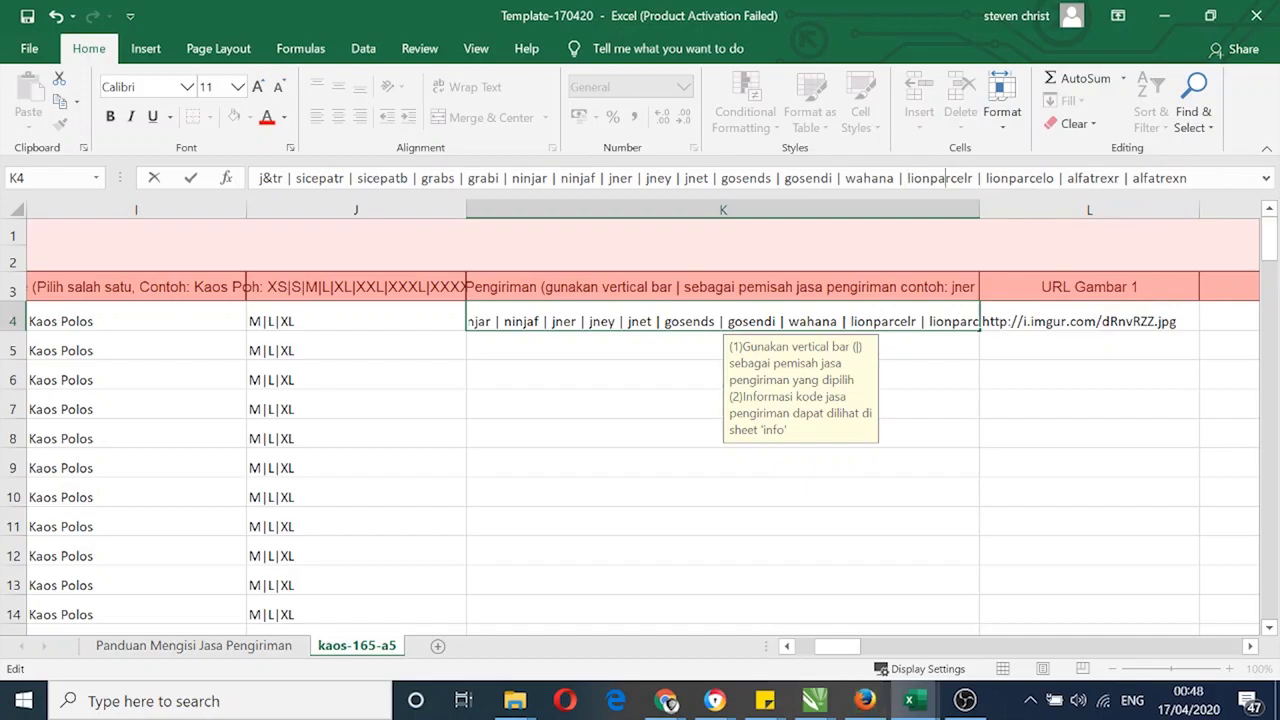
pyautogui.press('Delete')
pyautogui.press('Delete')
pyautogui.press('Delete')
pyautogui.press('Delete')
pyautogui.press('Delete')
pyautogui.press('Delete')
pyautogui.press('Delete')
pyautogui.press('Delete')
pyautogui.press('Delete')
pyautogui.press('Delete')
pyautogui.press('Delete')
pyautogui.press('Delete')
pyautogui.press('Delete')
pyautogui.press('Delete')
pyautogui.press('Delete')
pyautogui.press('Delete')
pyautogui.press('Delete')
pyautogui.press('Delete')
pyautogui.press('Delete')
pyautogui.press('Delete')
pyautogui.hotkey('ctrl', 'Return')
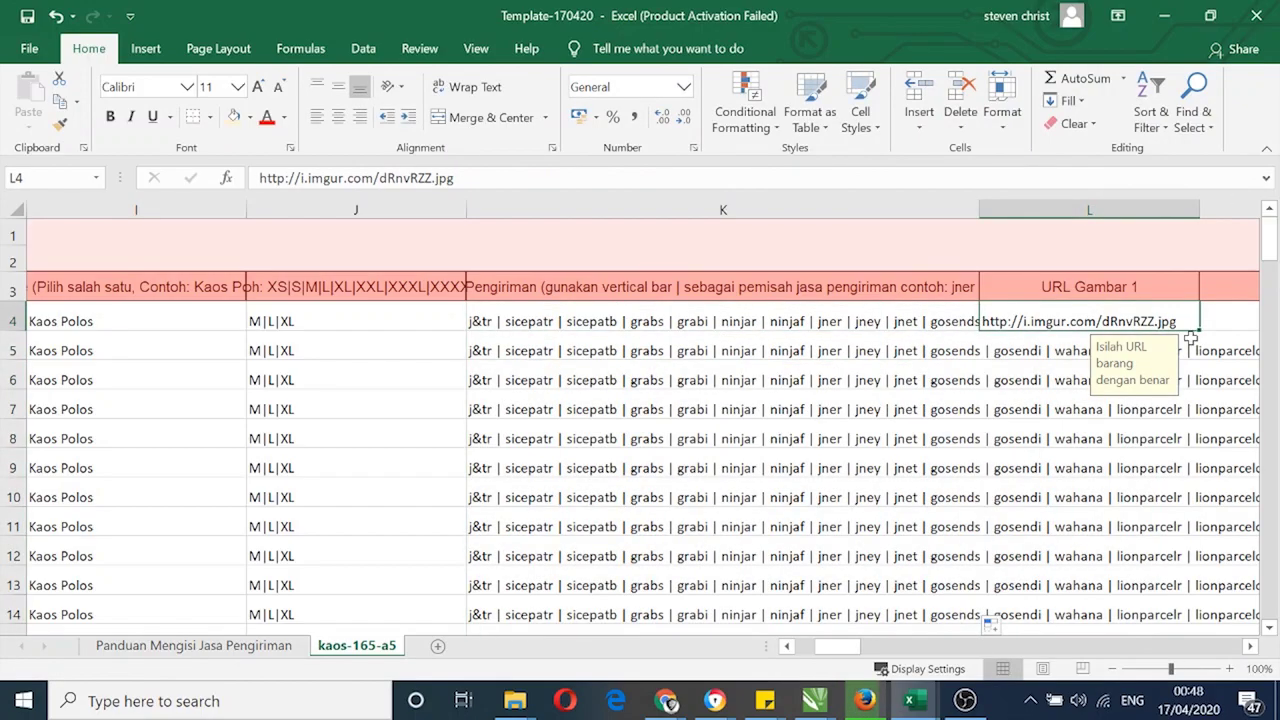
# Replace the example image URL in L4 with the Tokopedia template's image URLs from N6 to R155, filling URL Gambar 1 to 5
pyautogui.press('Delete')
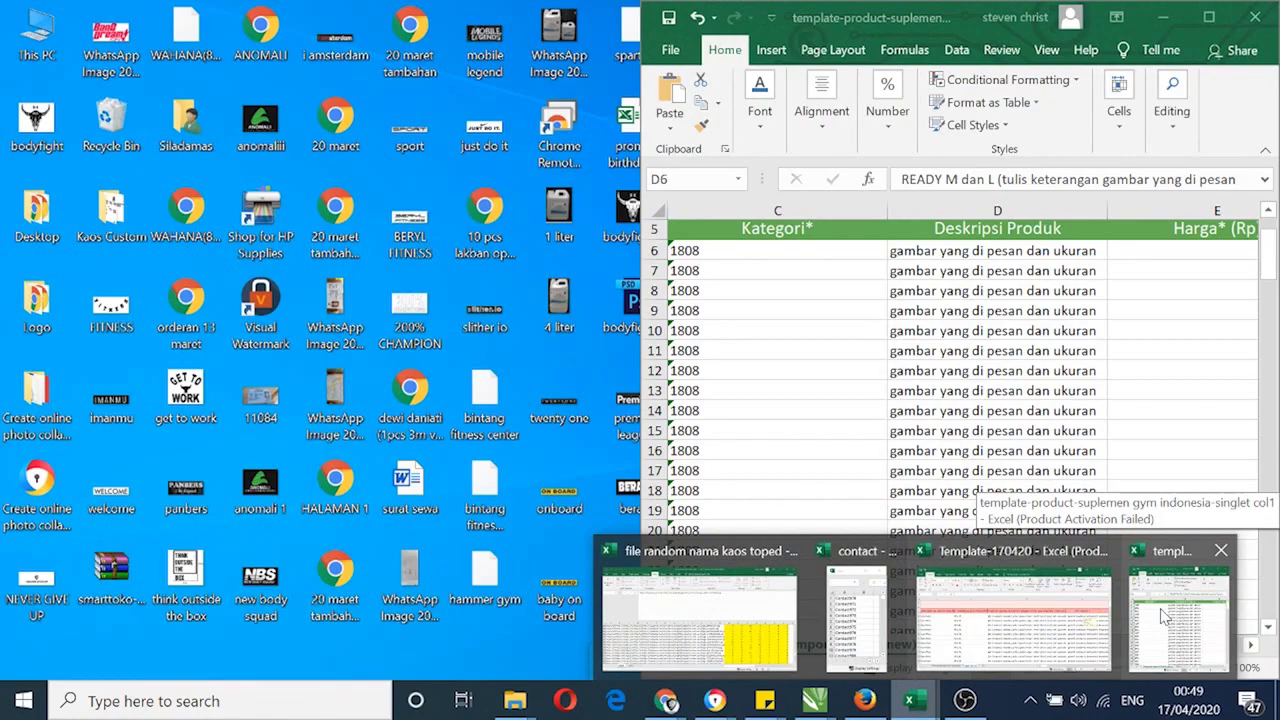
pyautogui.click(1165, 615)
pyautogui.press('Right')
pyautogui.press('Right')
pyautogui.press('Right')
pyautogui.press('Right')
pyautogui.press('Right')
pyautogui.press('Right')
pyautogui.press('Right')
pyautogui.press('Right')
pyautogui.press('Right')
pyautogui.press('Right')
pyautogui.hotkey('shift', 'Right')
pyautogui.hotkey('shift', 'Right')
pyautogui.hotkey('shift', 'Right')
pyautogui.hotkey('shift', 'Right')
pyautogui.hotkey('ctrl', 'shift', 'Down')
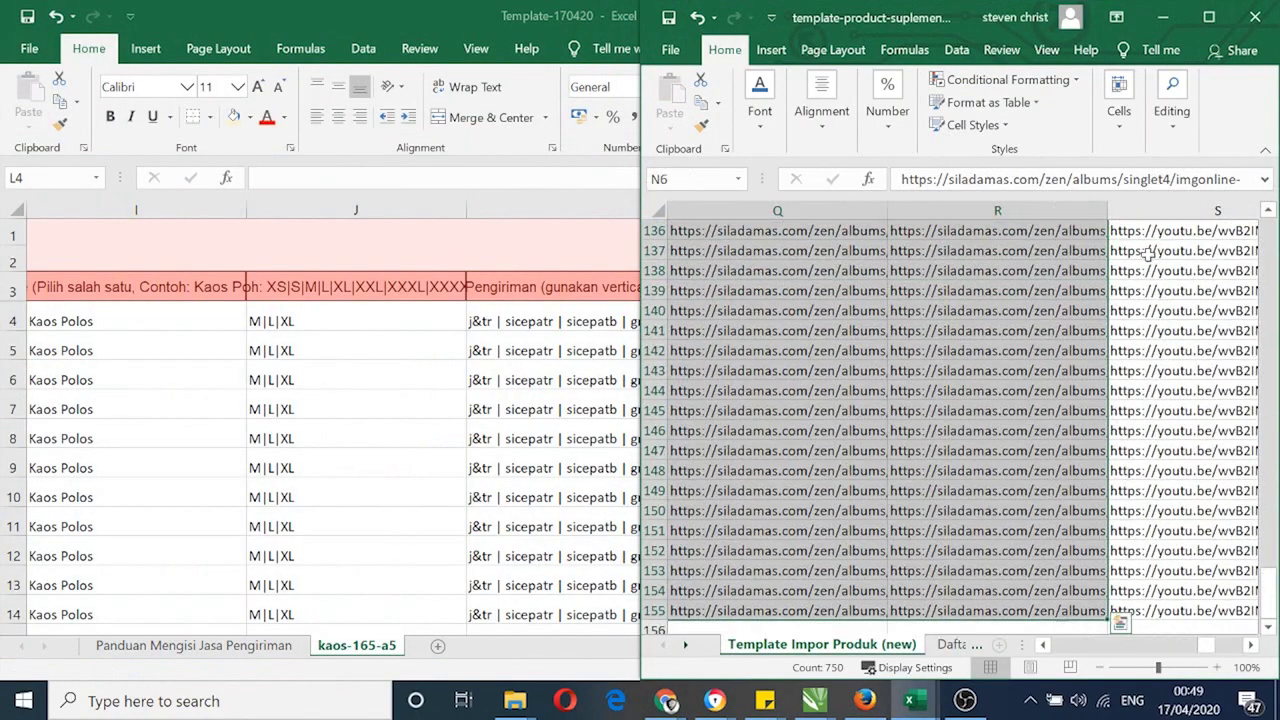
pyautogui.hotkey('ctrl', 'c')
pyautogui.hotkey('alt', 'Tab')
pyautogui.hotkey('ctrl', 'v')
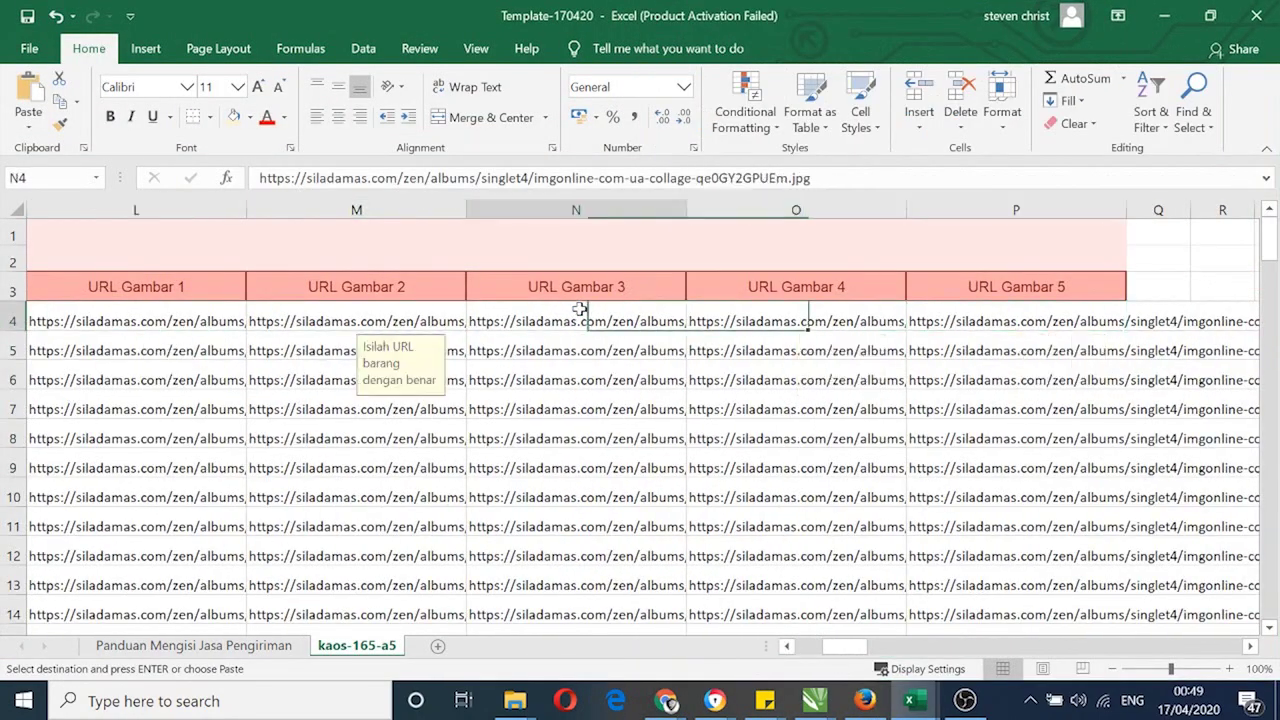
pyautogui.press('Down')
pyautogui.press('Up')
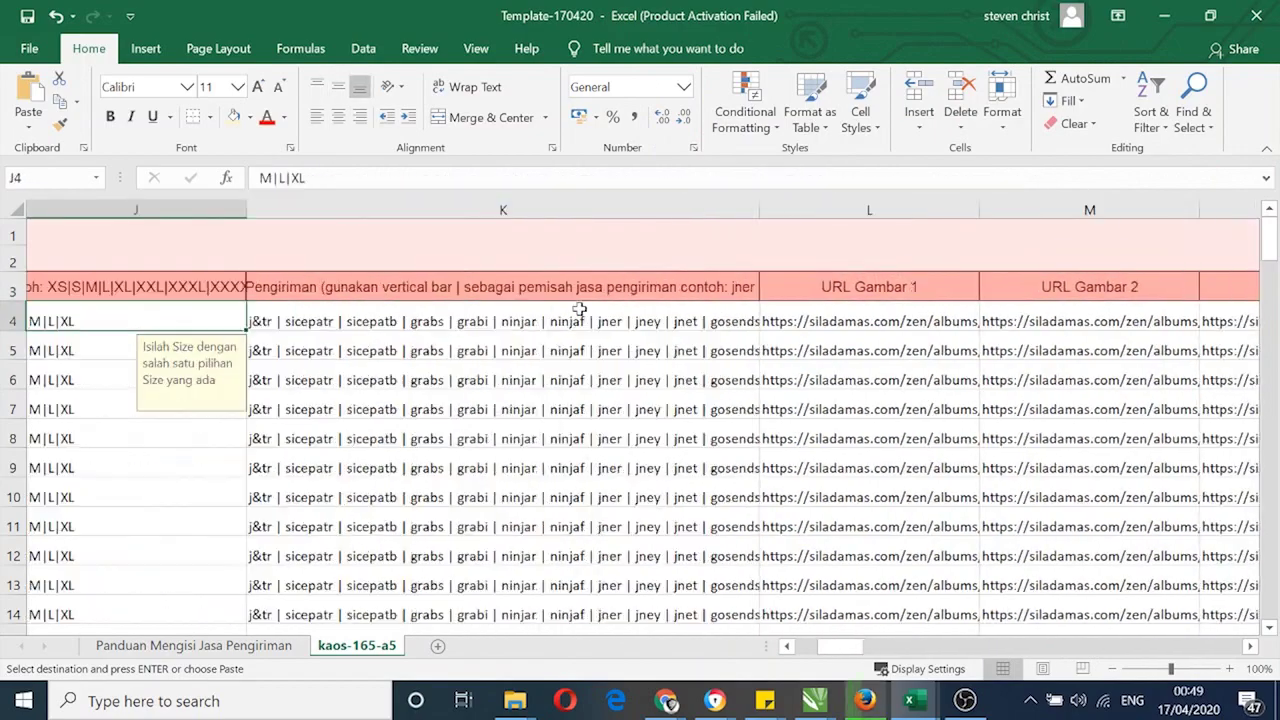
pyautogui.press('Escape')
# Switch to the Bukalapak seller page in the browser and upload the file Template-170420 from Downloads
pyautogui.click(1164, 16)
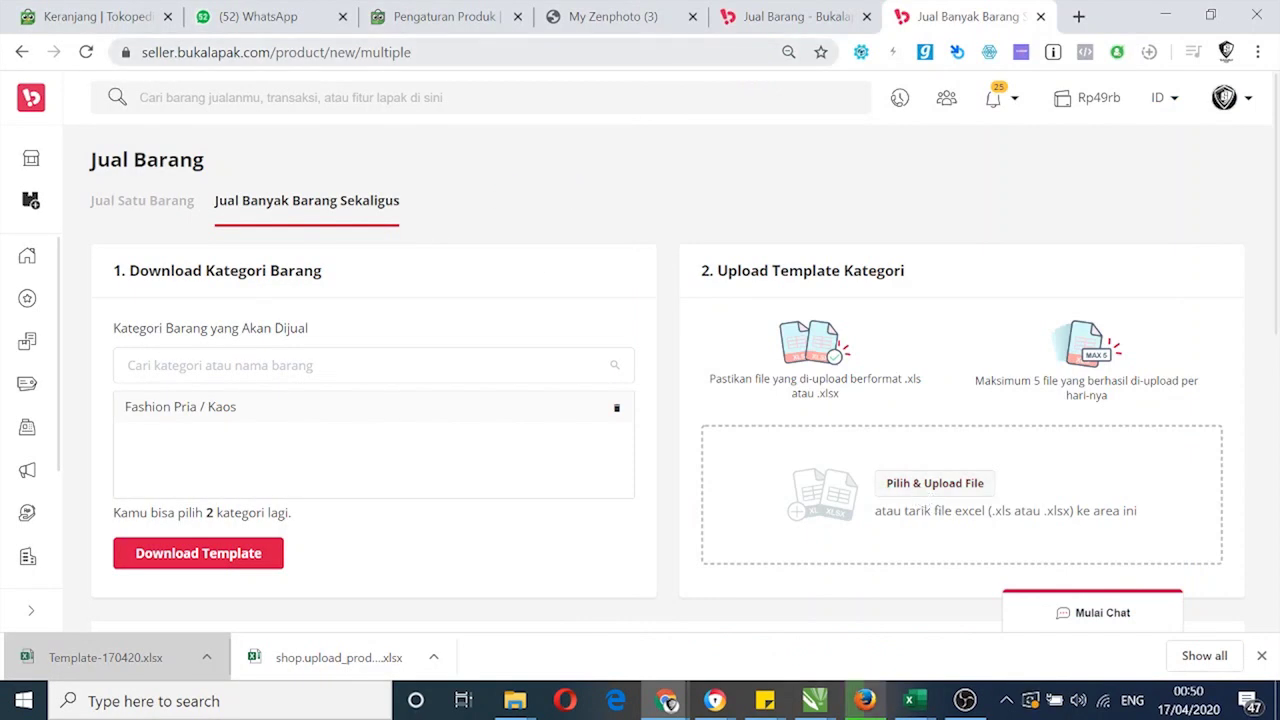
pyautogui.scroll(-1, 815, 481)
pyautogui.click(935, 383)
pyautogui.click(257, 214)
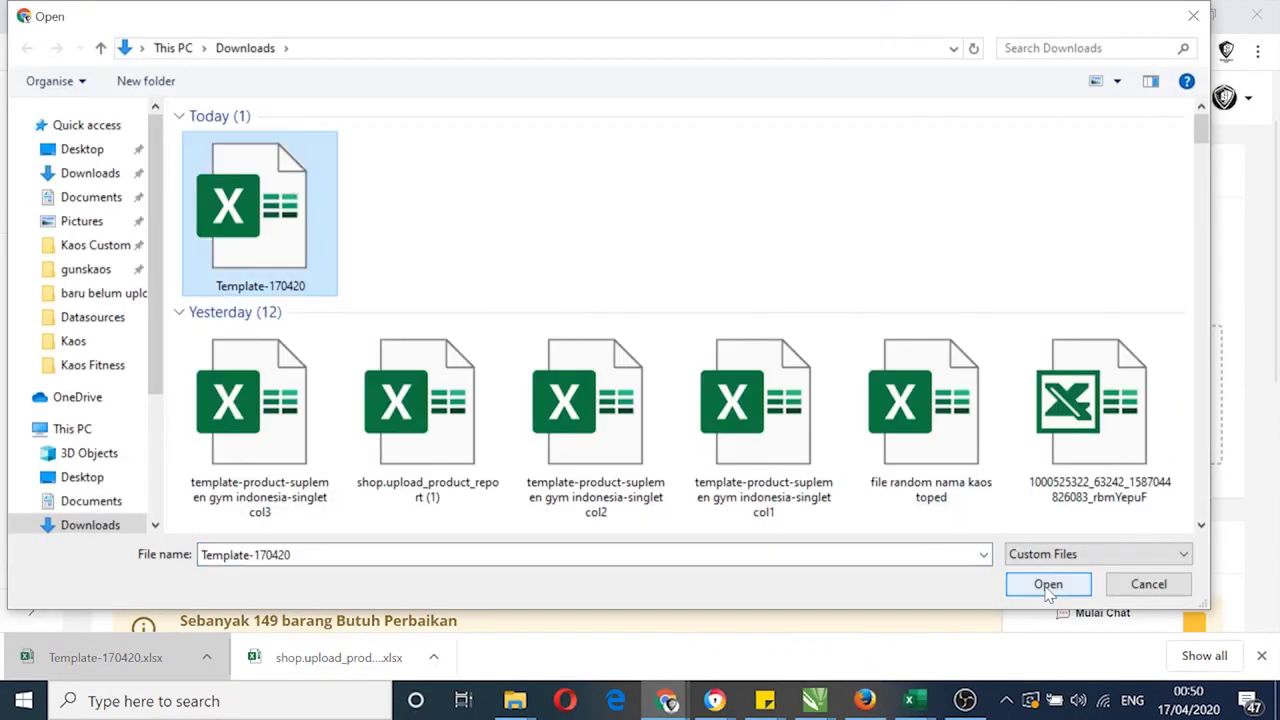
pyautogui.click(1046, 660)
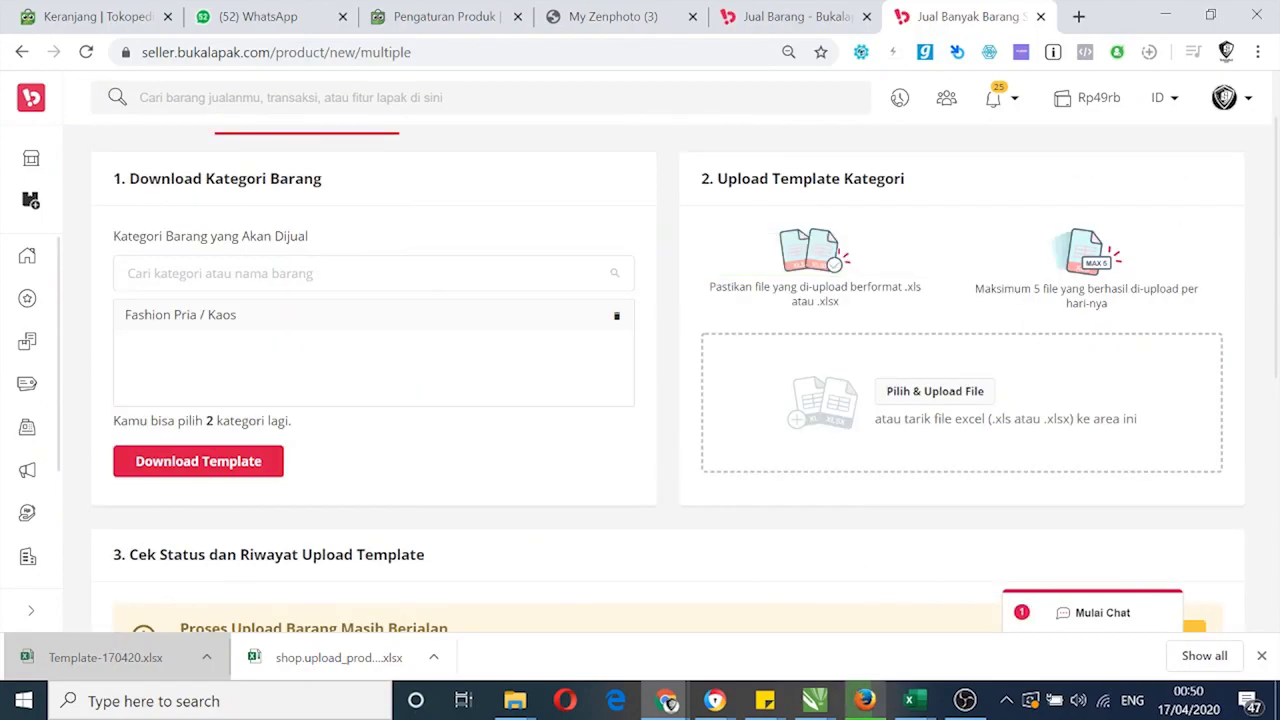
# Examine the upload status and history entry for Template-170420.xlsx
pyautogui.scroll(-3, 965, 300)
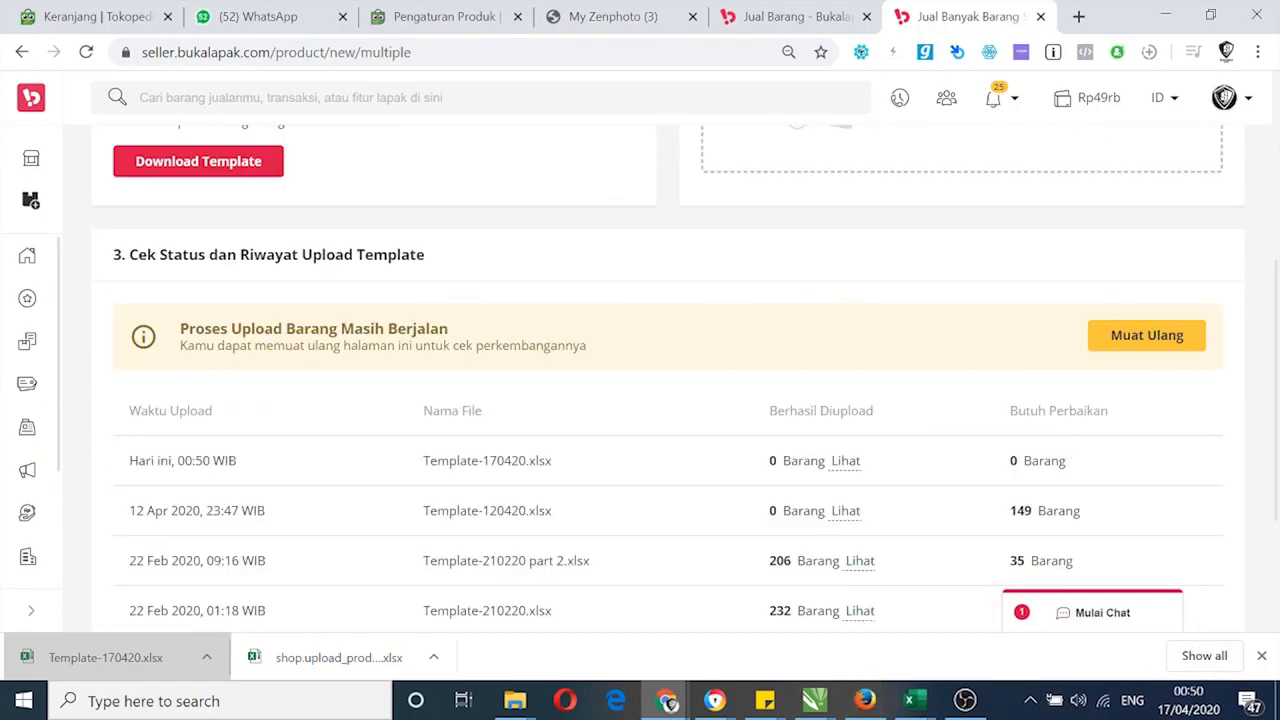
pyautogui.tripleClick(274, 466)
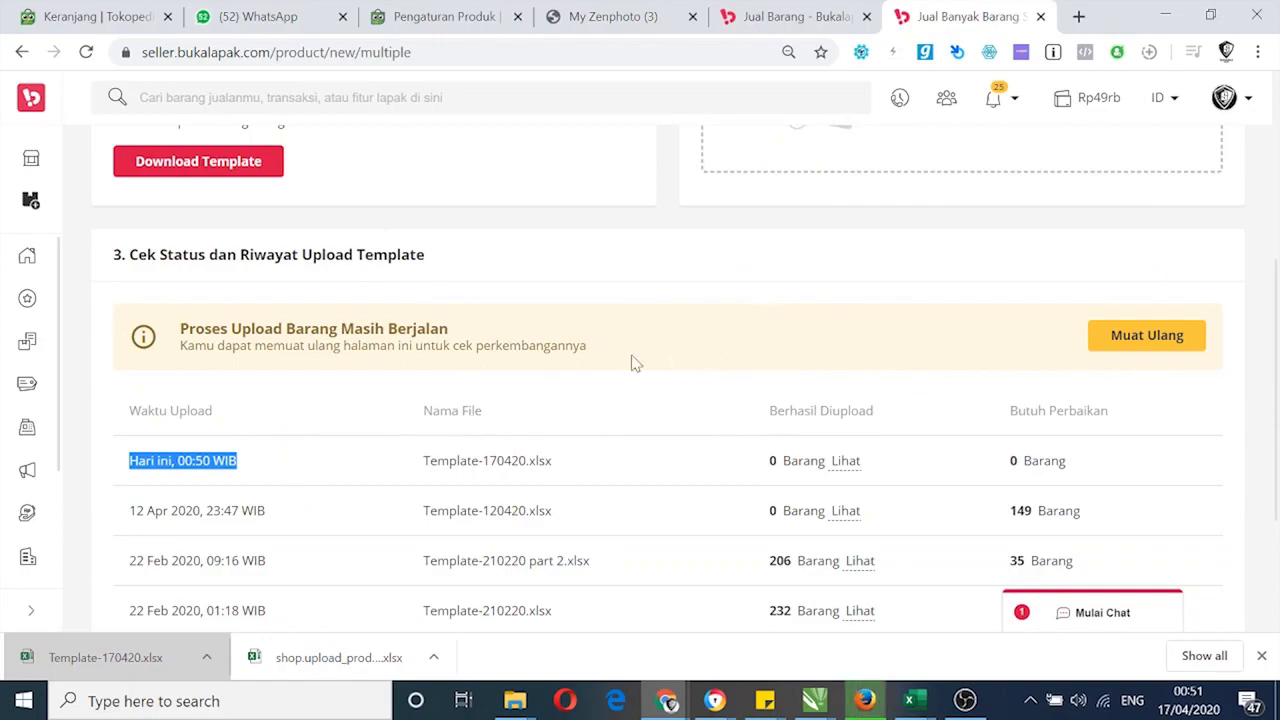
pyautogui.scroll(4, 800, 360)
pyautogui.scroll(-3, 920, 300)
pyautogui.tripleClick(487, 532)
pyautogui.moveTo(423, 532); pyautogui.dragTo(560, 540)
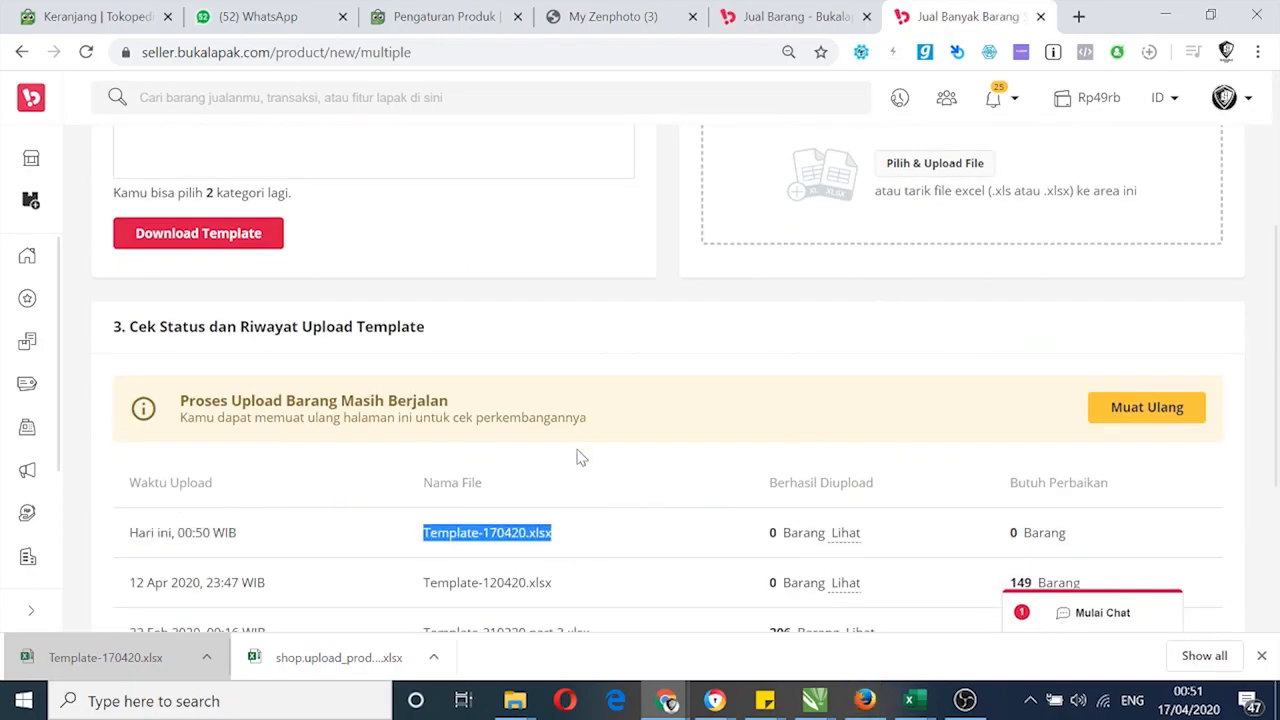
pyautogui.click(543, 523)
pyautogui.scroll(1, 565, 426)
pyautogui.scroll(-1, 565, 426)
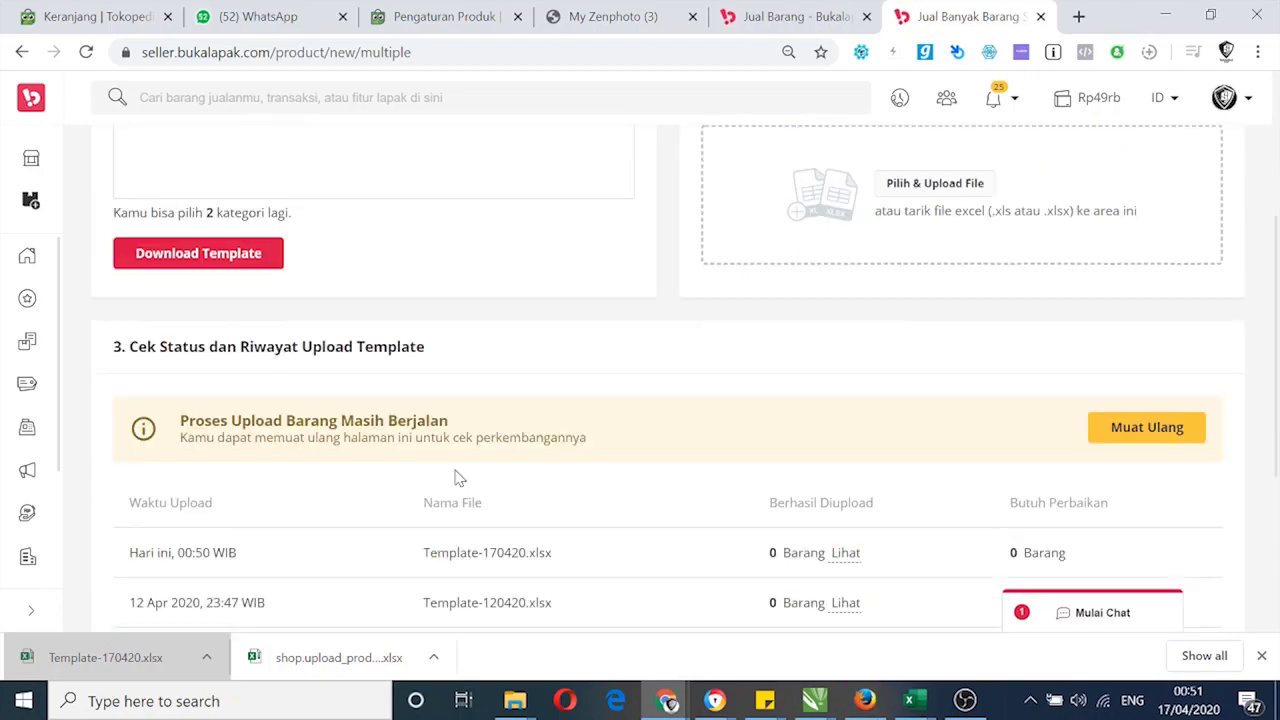
# Reload the bulk upload page to refresh the processing status of Template-170420.xlsx
pyautogui.scroll(1, 866, 500)
pyautogui.scroll(-1, 880, 510)
pyautogui.press('F5')
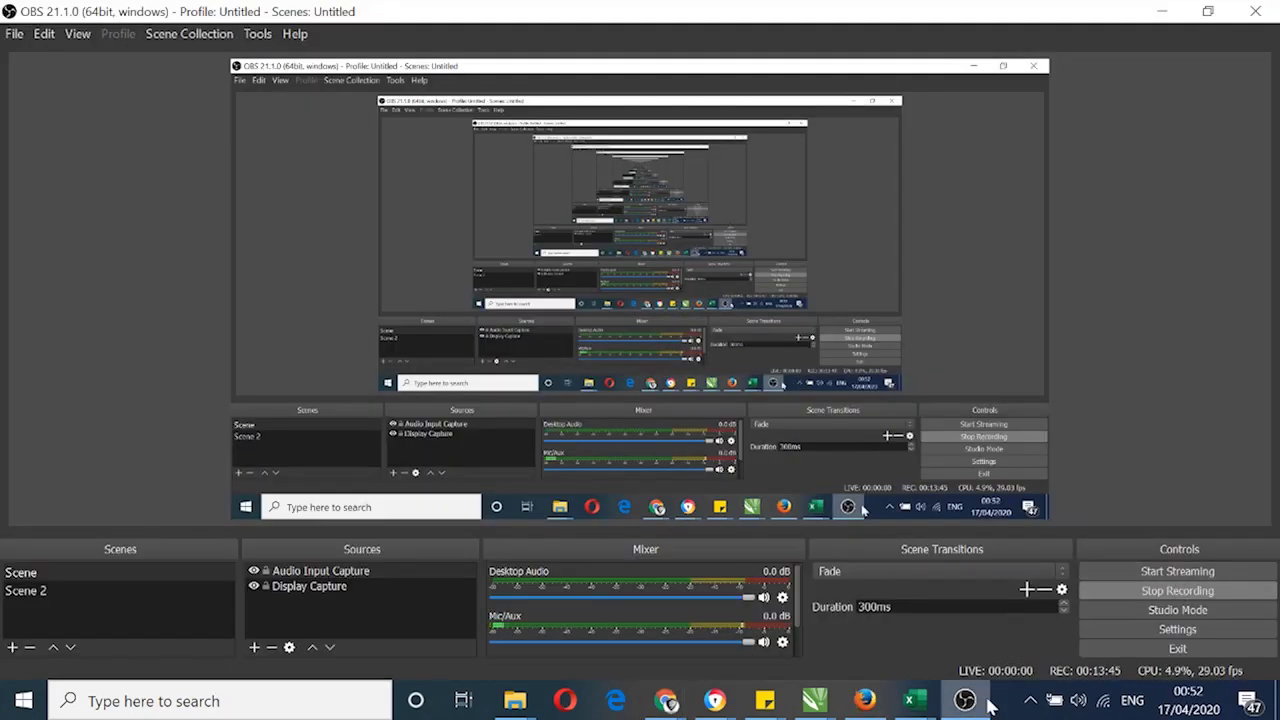
# Write the buyer a chat reply: pictured shirt is size L, model height 180, weight 70an, rather tight fit, size L measures 48 x 68
pyautogui.click(1022, 605)
pyautogui.write('itu L gan. tinggi')
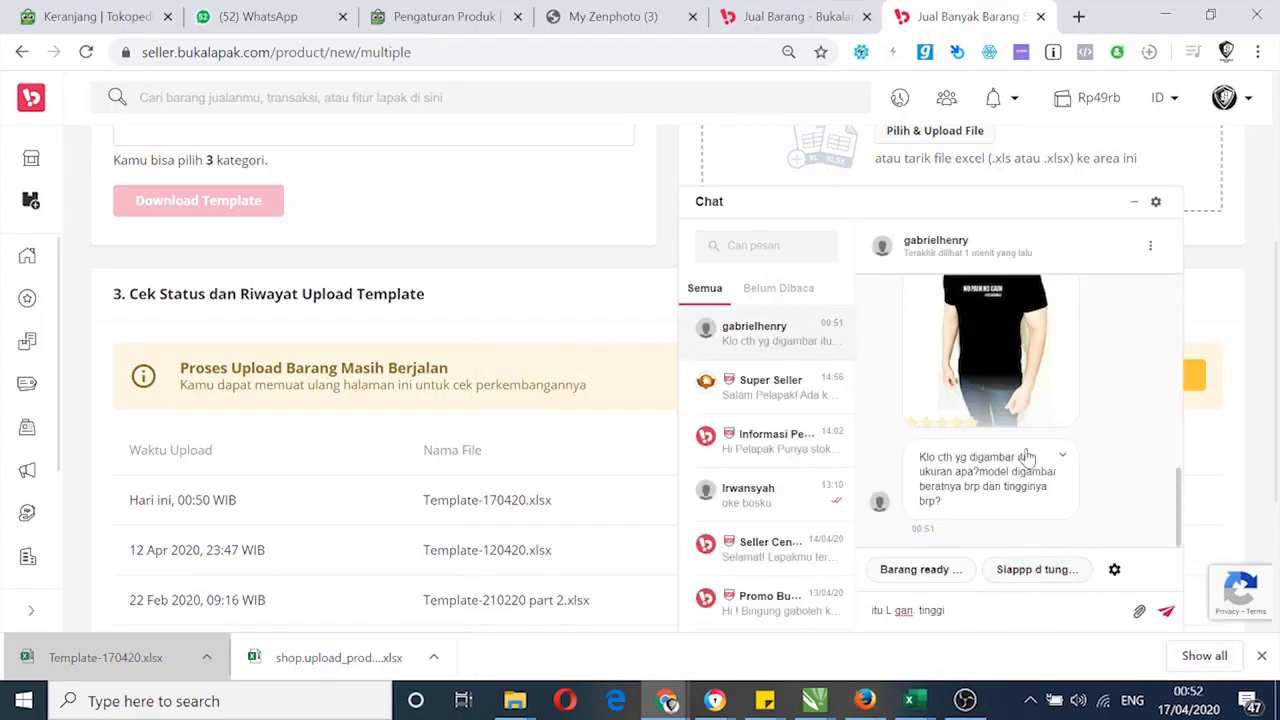
pyautogui.write(' 180 , berat 7')
pyautogui.scroll(5, 1106, 449)
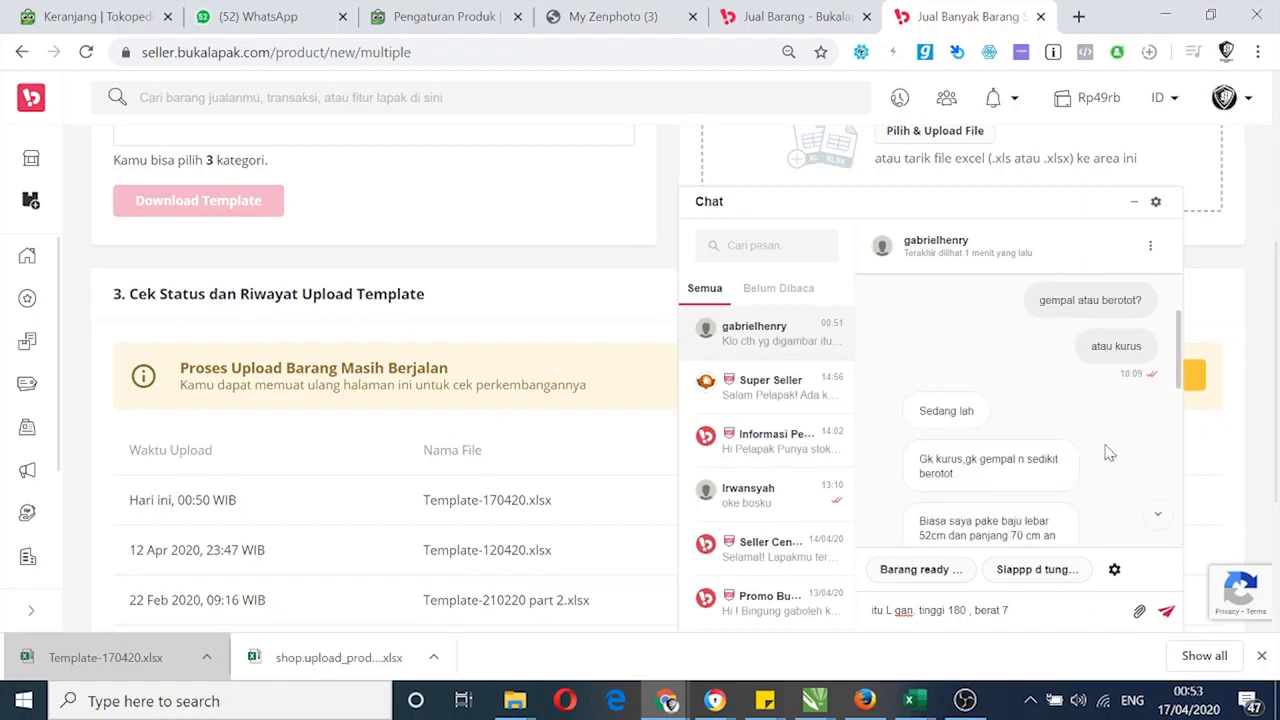
pyautogui.scroll(-2, 1106, 449)
pyautogui.write('0an. cuma ya lumayan ketat gan. klo agan mau ketat pilihnya L.')
pyautogui.scroll(3, 1059, 347)
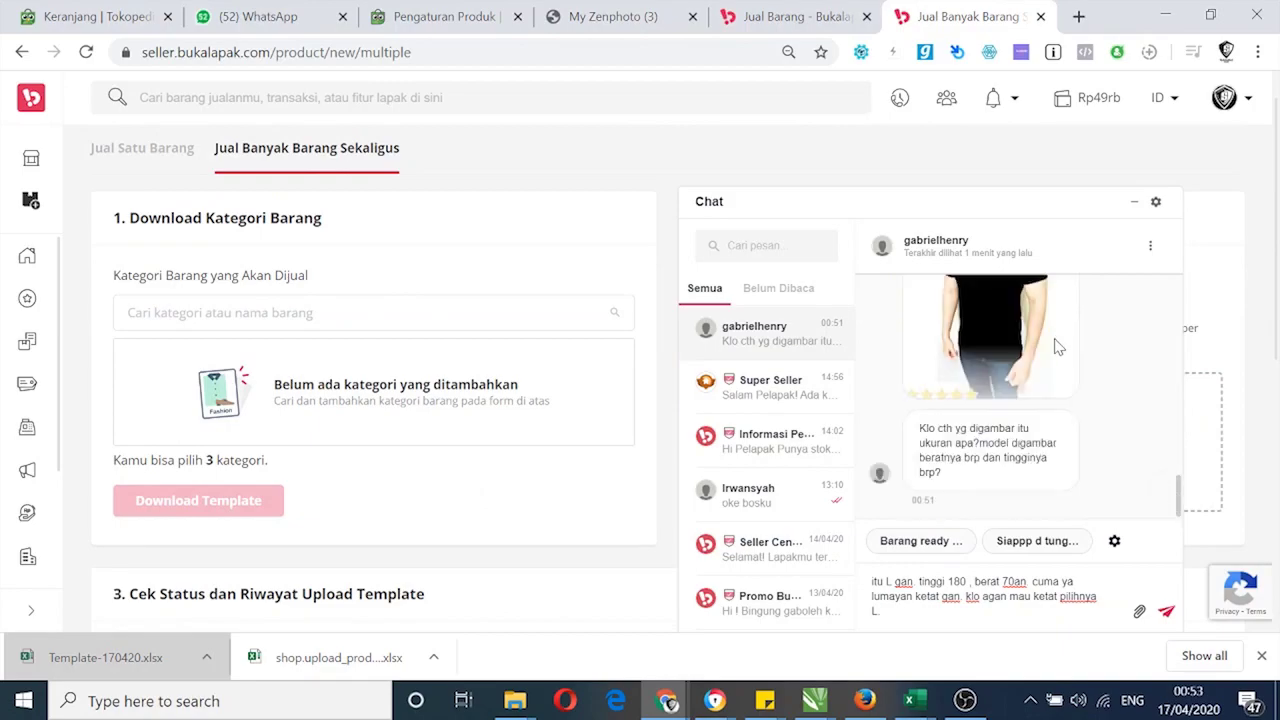
pyautogui.scroll(3, 1059, 347)
pyautogui.write('p x l nya ukuran l itu 48 x 68')
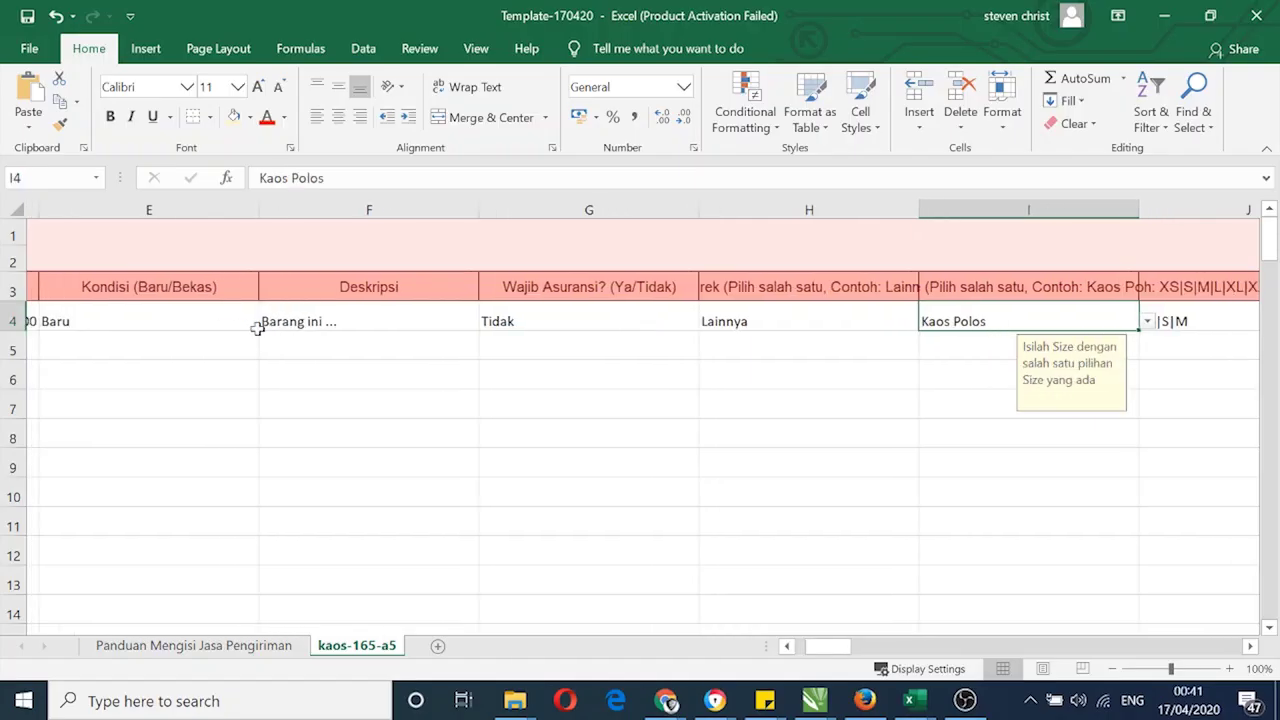
# Switch to the Template-170420 workbook and examine example row 4 from Tipe to the image URLs and back to Nama Barang
pyautogui.press('Right')
pyautogui.press('Right')
pyautogui.press('Right')
pyautogui.press('Right')
pyautogui.press('Right')
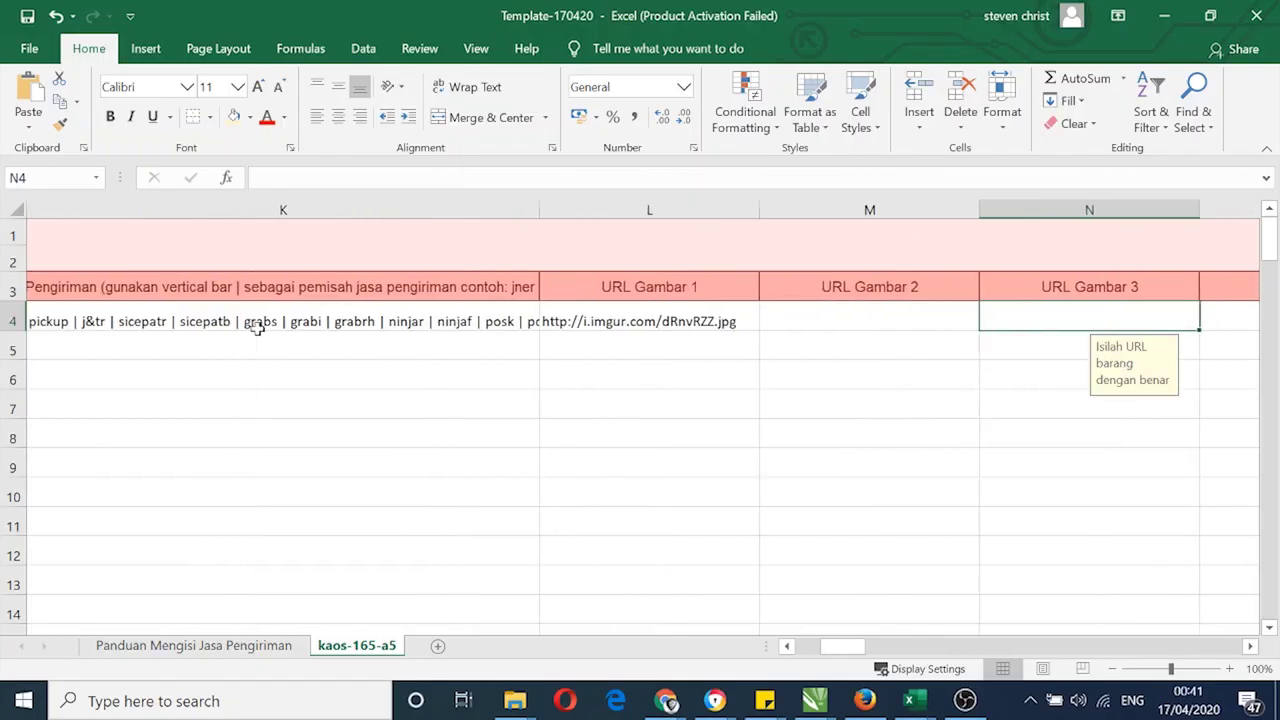
pyautogui.press('Left')
pyautogui.press('Left')
pyautogui.press('Left')
pyautogui.press('Left')
pyautogui.press('Left')
pyautogui.press('Left')
pyautogui.press('Left')
pyautogui.press('Left')
pyautogui.press('Left')
pyautogui.press('Left')
pyautogui.press('Left')
pyautogui.press('Left')
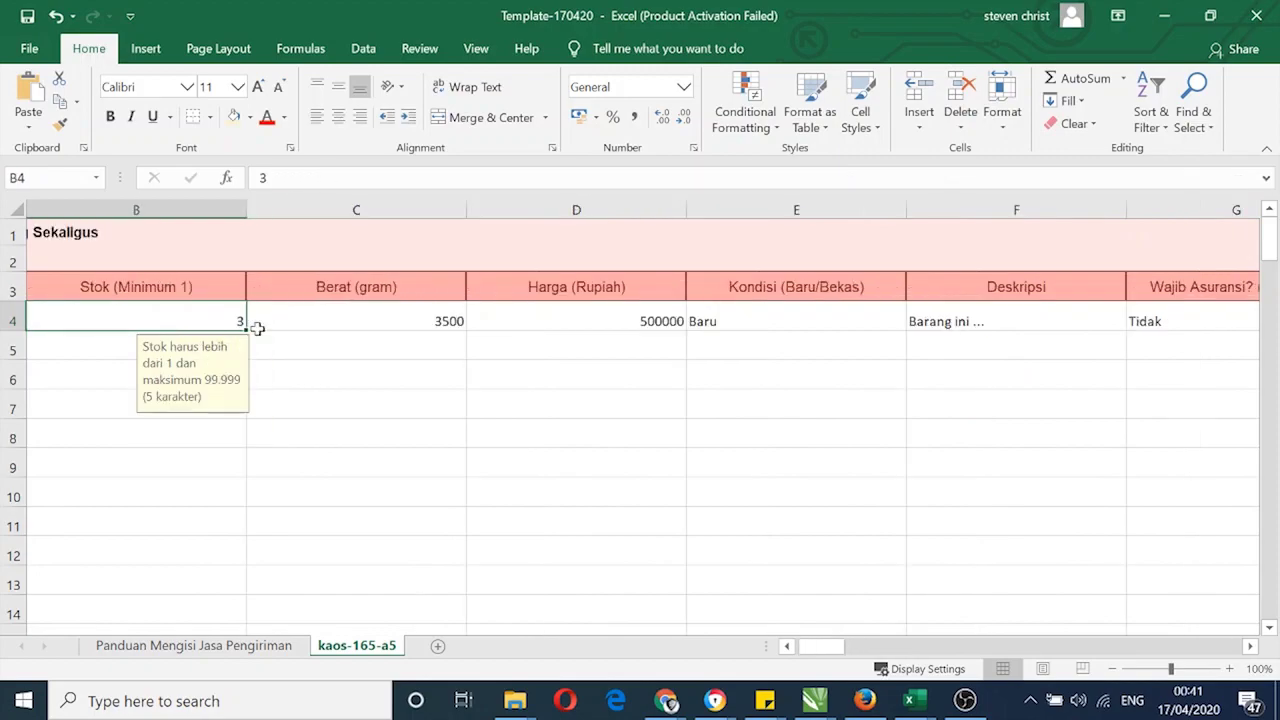
pyautogui.press('Left')
# Examine the template columns from Stok through Deskripsi, Wajib Asuransi, Merek and Tipe up to the URL Gambar fields
pyautogui.press('Right')
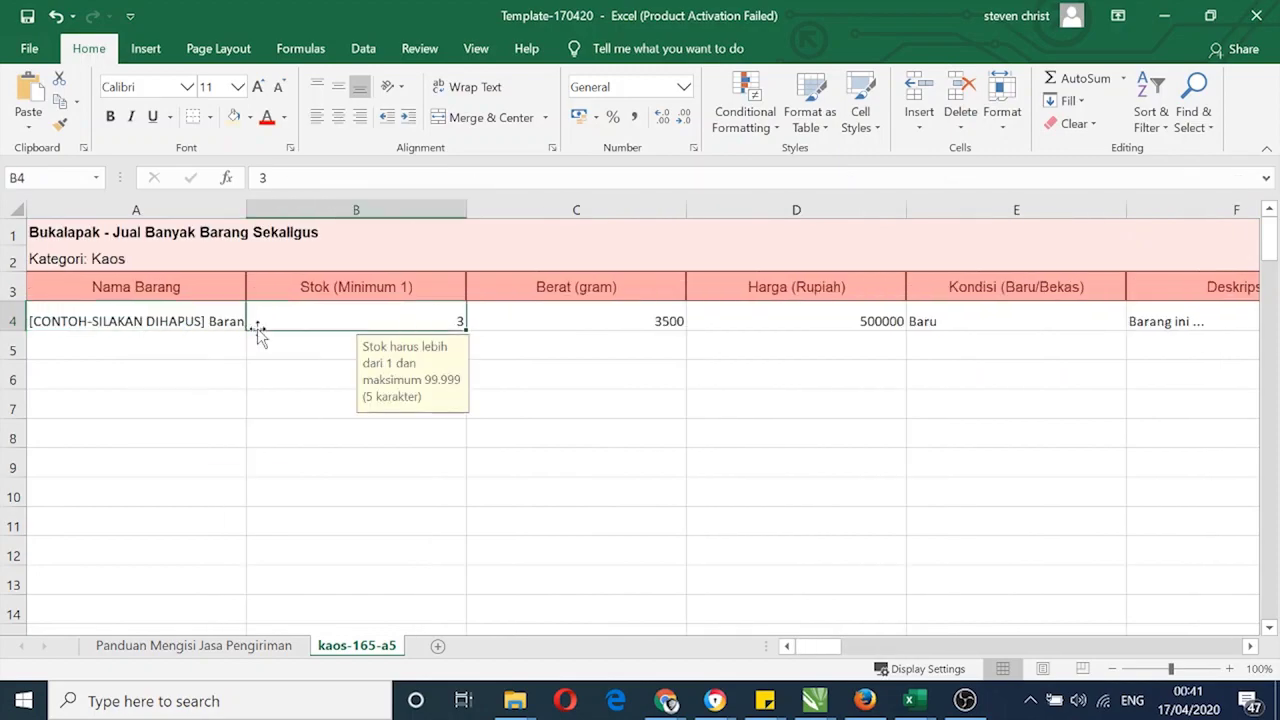
pyautogui.press('Right')
pyautogui.press('Right')
pyautogui.press('Right')
pyautogui.press('Right')
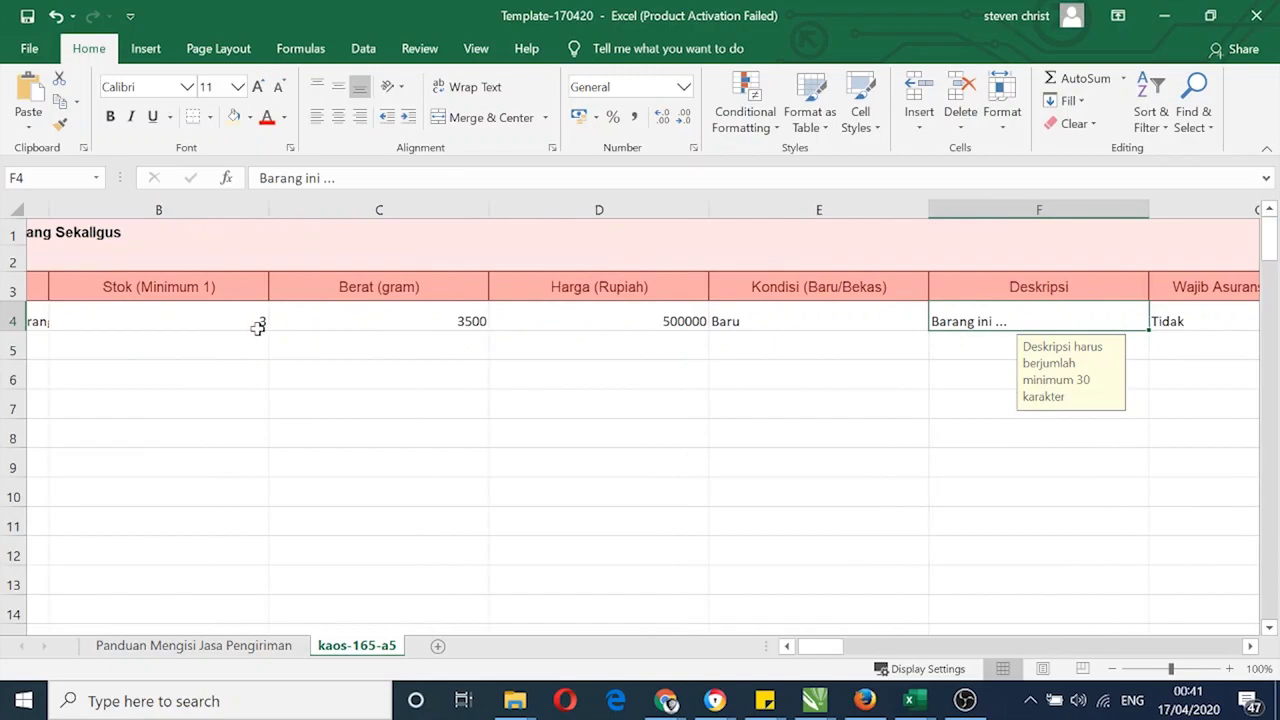
pyautogui.press('Right')
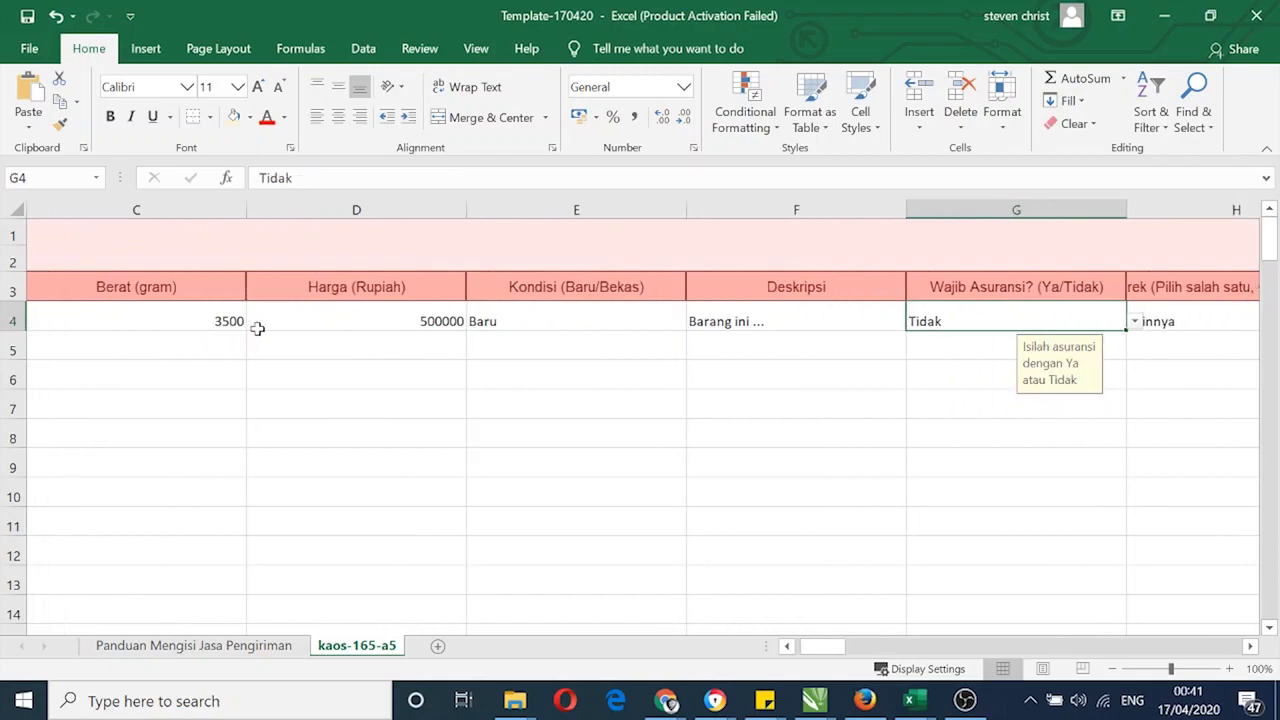
pyautogui.press('Right')
pyautogui.press('Up')
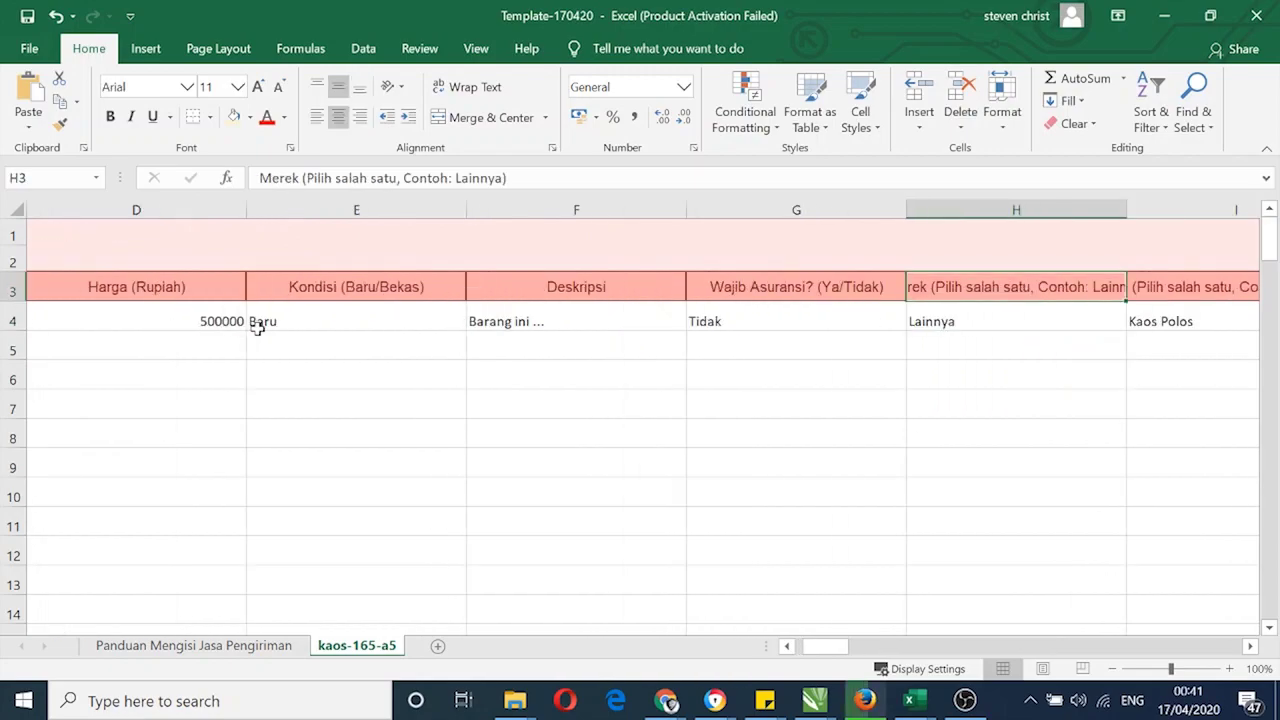
pyautogui.press('Right')
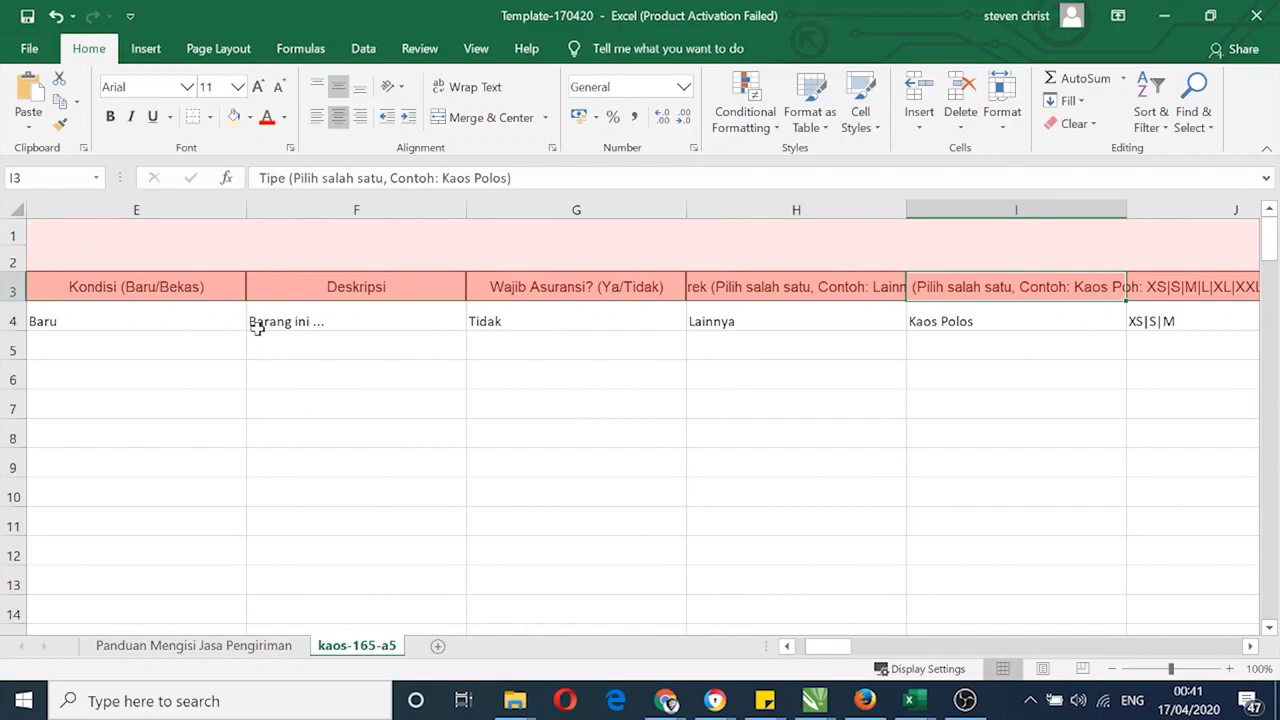
pyautogui.press('Right')
pyautogui.press('Right')
pyautogui.press('Right')
pyautogui.press('Right')
pyautogui.press('Right')
pyautogui.press('Right')
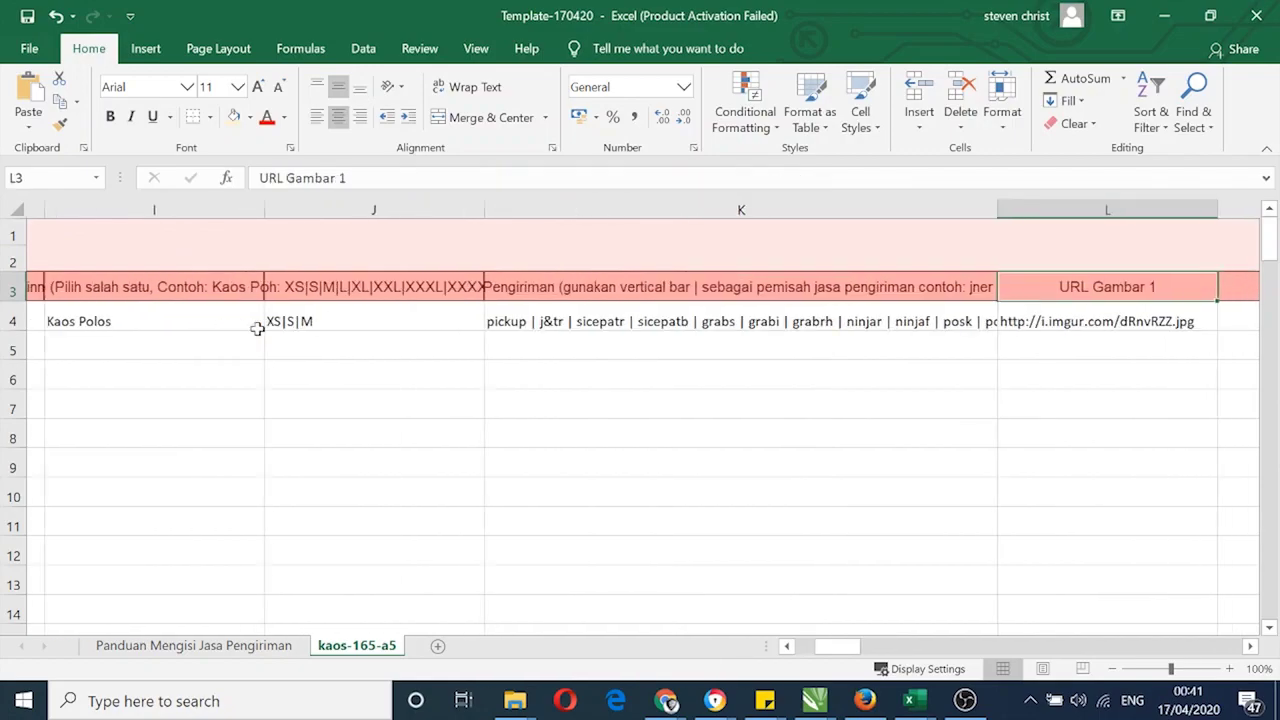
pyautogui.press('Down')
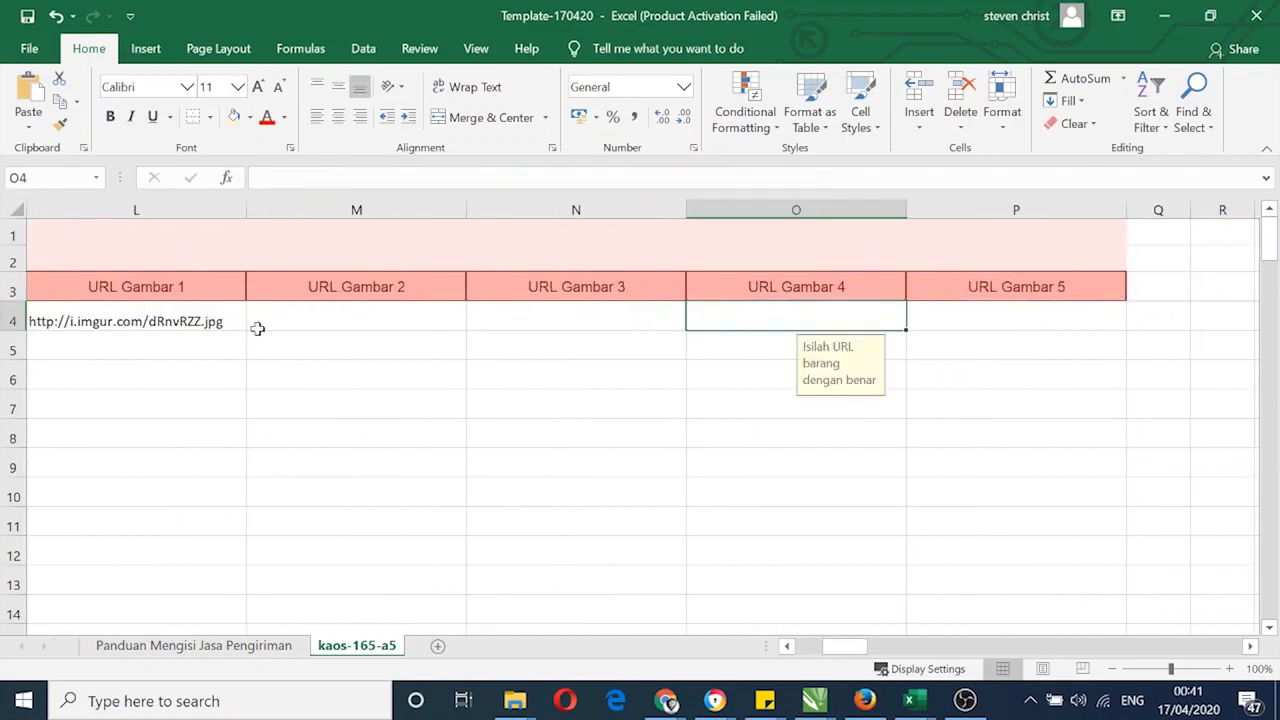
# Return to the Nama Barang column and read its entry rules in A4 and A5
pyautogui.press('Left')
pyautogui.press('Left')
pyautogui.press('Left')
pyautogui.press('Left')
pyautogui.press('Left')
pyautogui.press('Left')
pyautogui.press('Left')
pyautogui.press('Left')
pyautogui.press('Left')
pyautogui.press('Left')
pyautogui.press('Left')
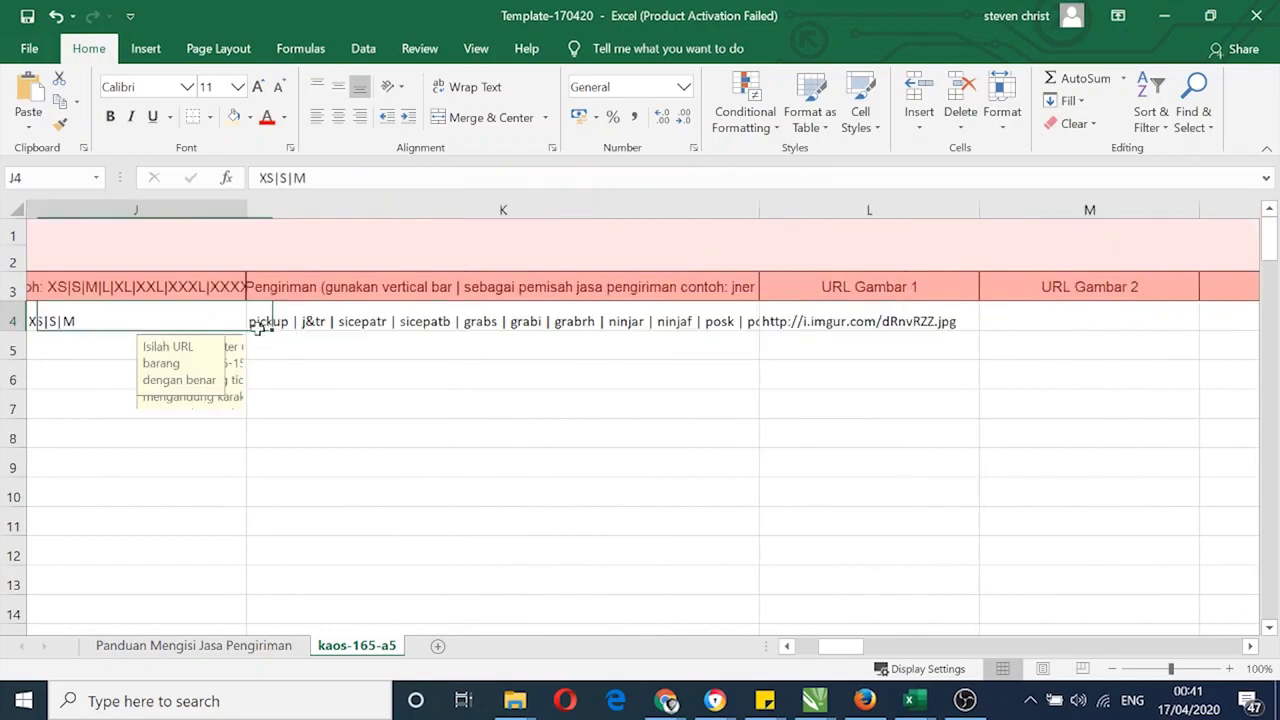
pyautogui.press('Left')
pyautogui.press('Left')
pyautogui.press('Left')
pyautogui.press('Up')
pyautogui.press('Down')
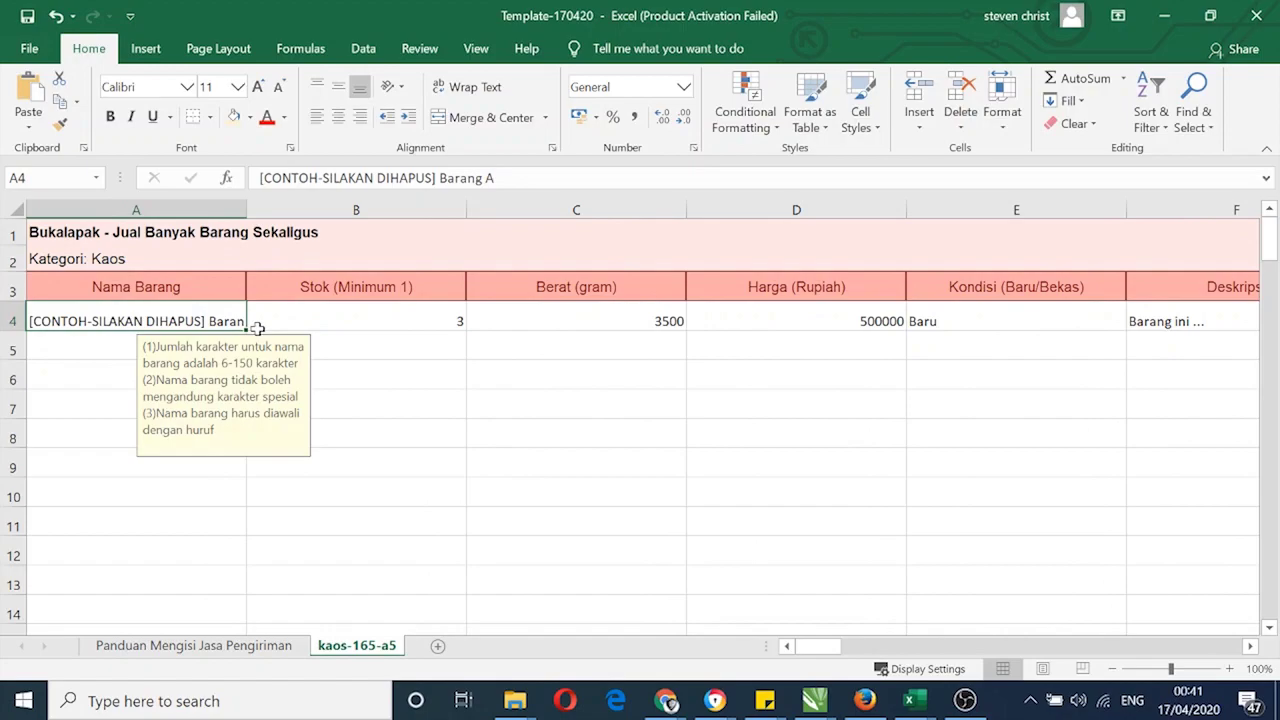
pyautogui.press('Down')
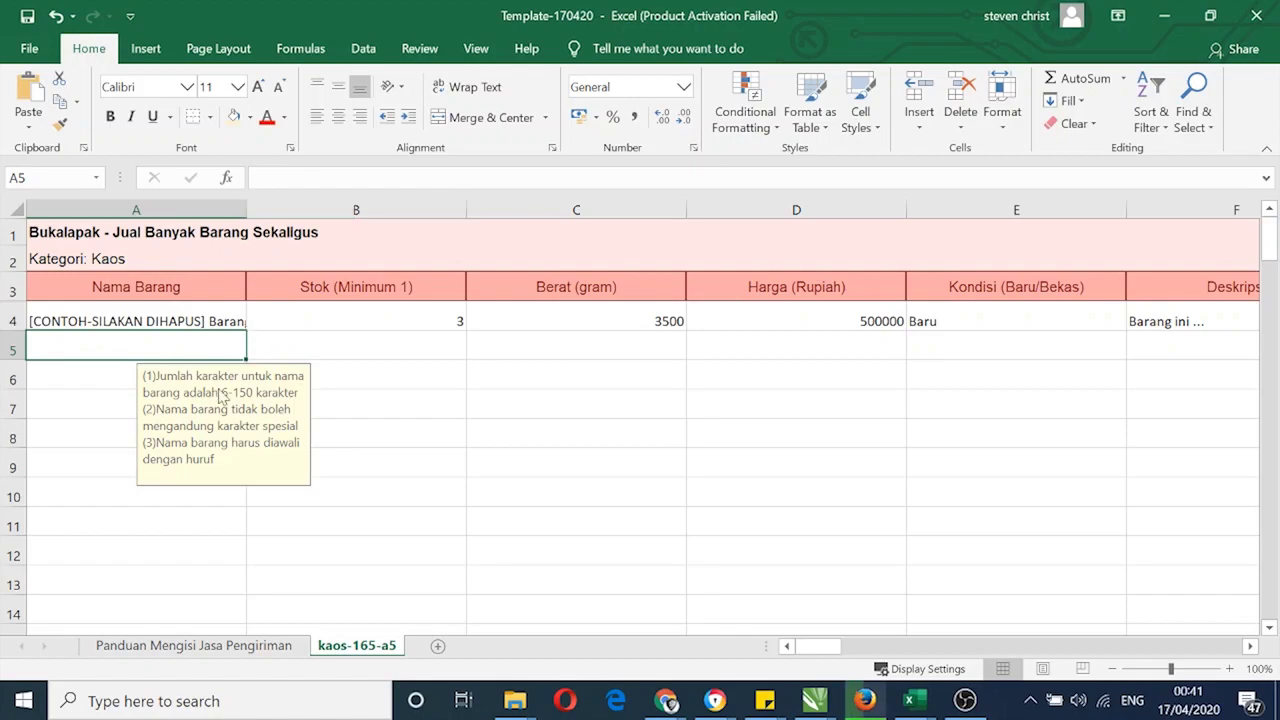
pyautogui.press('Up')
pyautogui.press('Down')
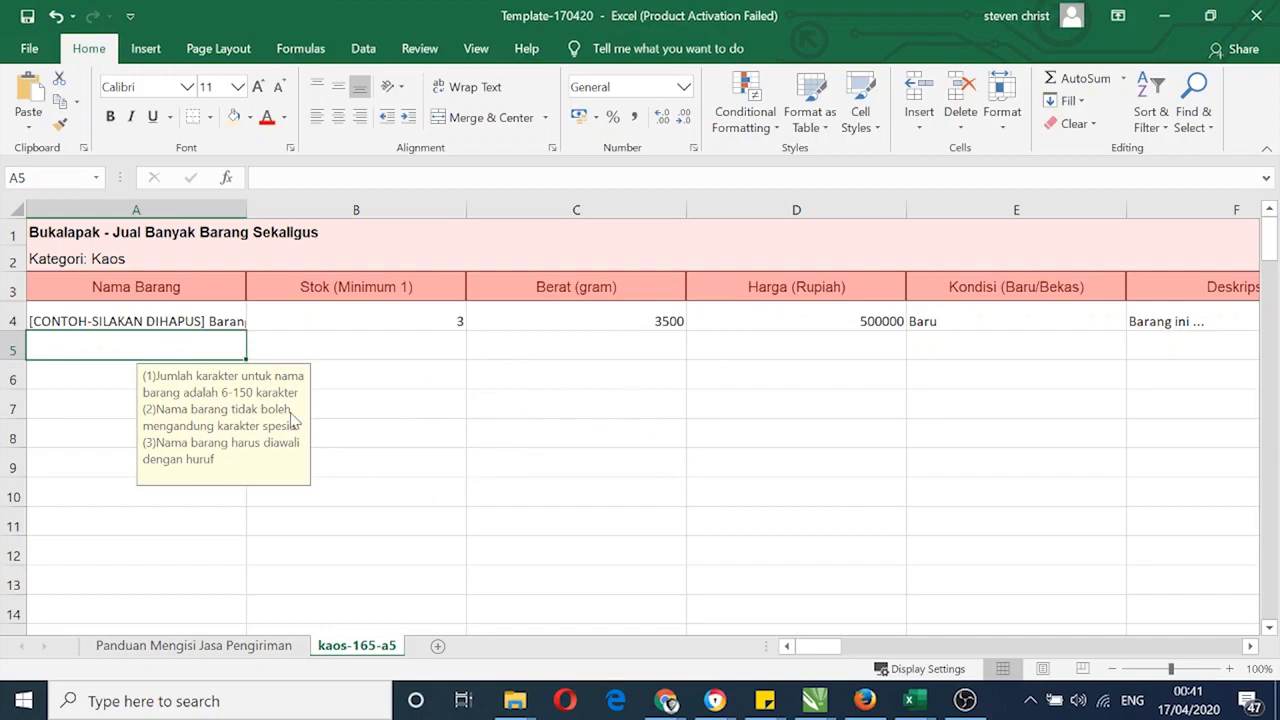
# Compare the entry rules of the Berat, Stok and Nama Barang columns using empty cells C7, B5 and A5
pyautogui.click(584, 398)
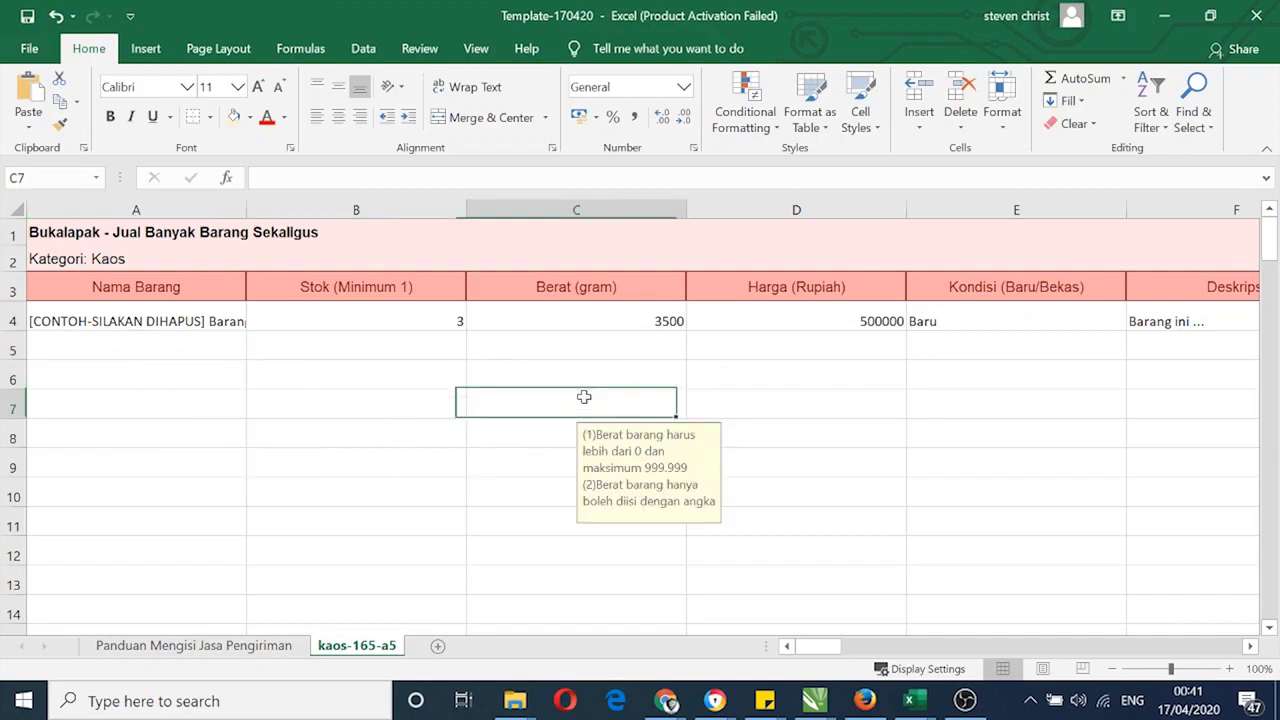
pyautogui.click(180, 345)
pyautogui.click(311, 346)
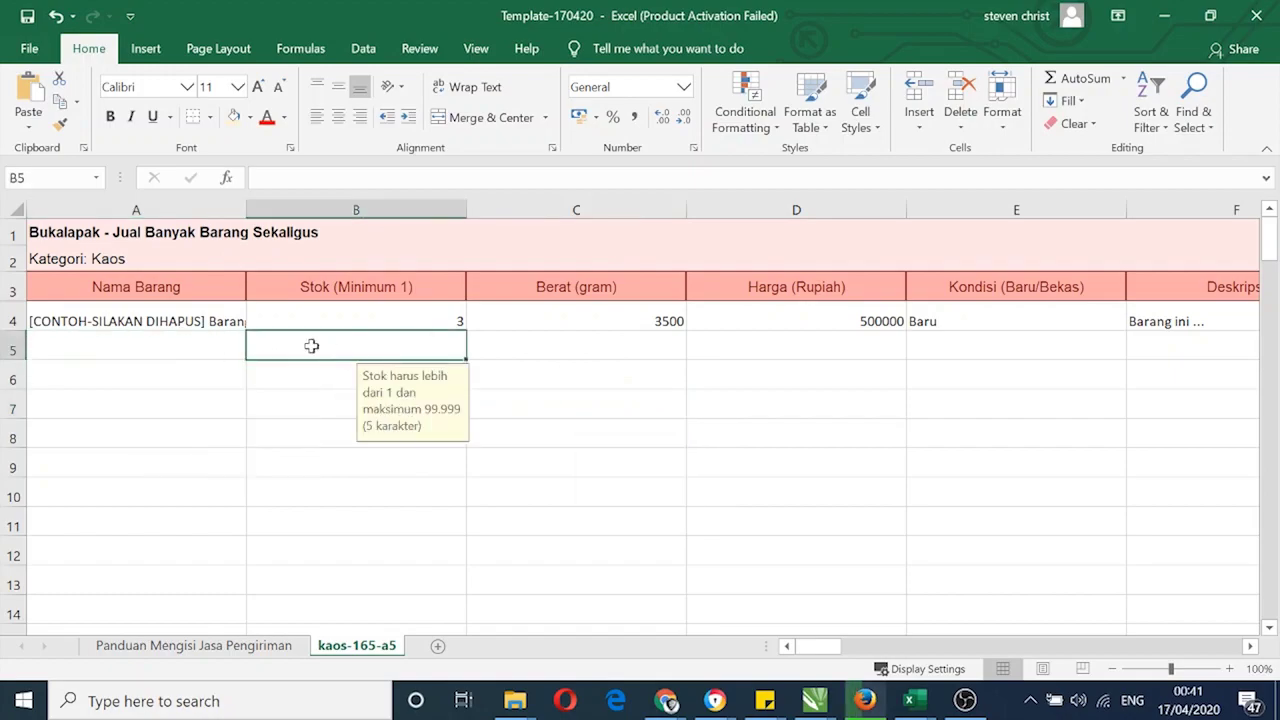
pyautogui.click(150, 343)
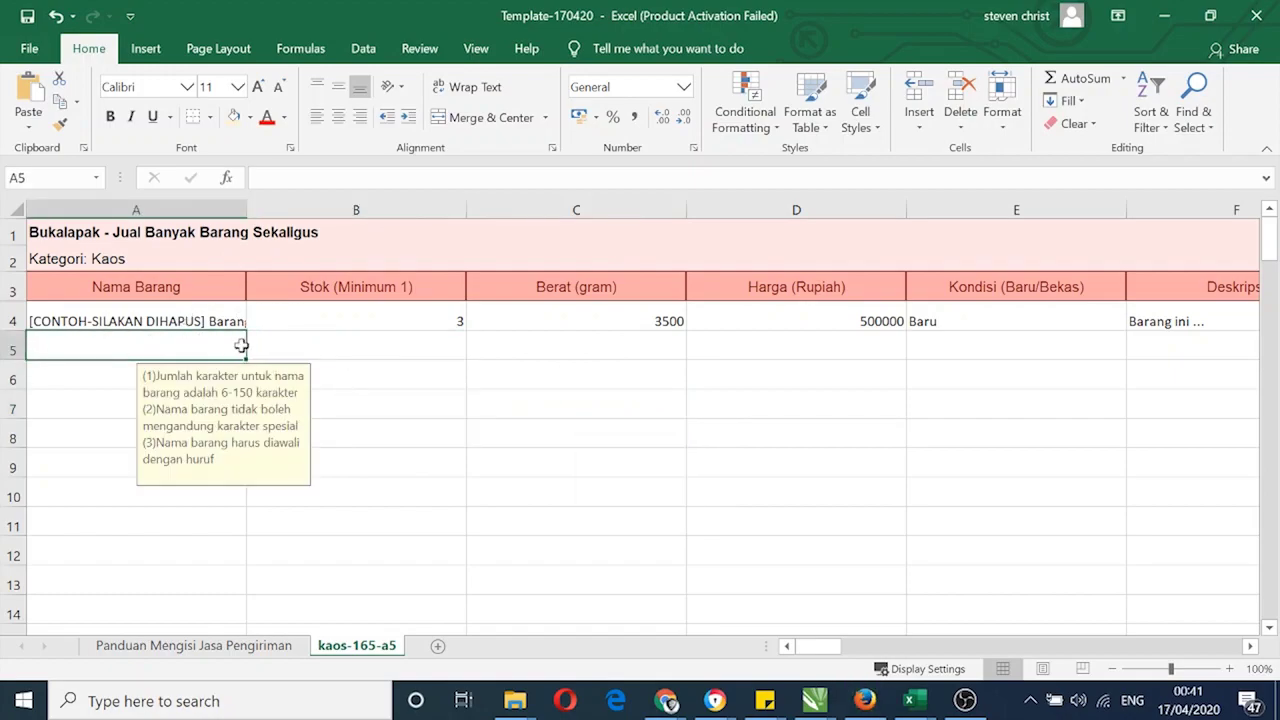
pyautogui.click(280, 345)
pyautogui.click(143, 347)
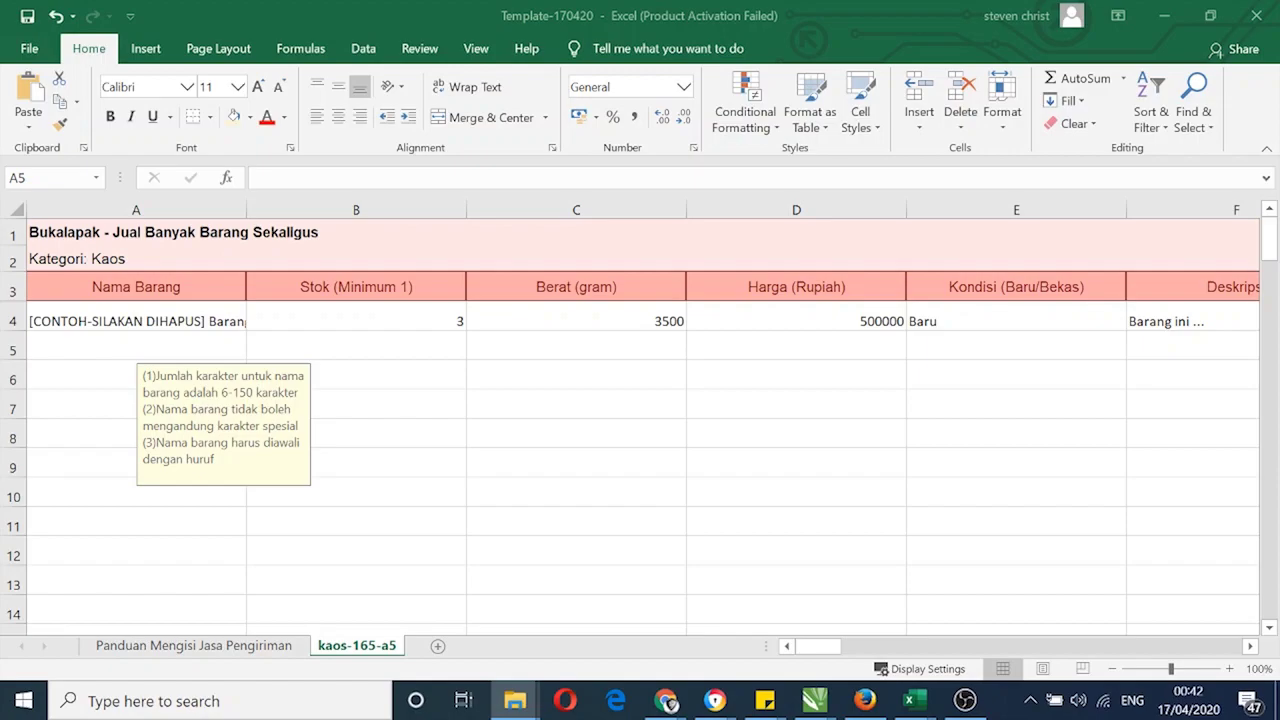
# Open the recent workbook template-product-suplemen gym indonesia-singlet col1 alongside the Bukalapak template
pyautogui.click(24, 50)
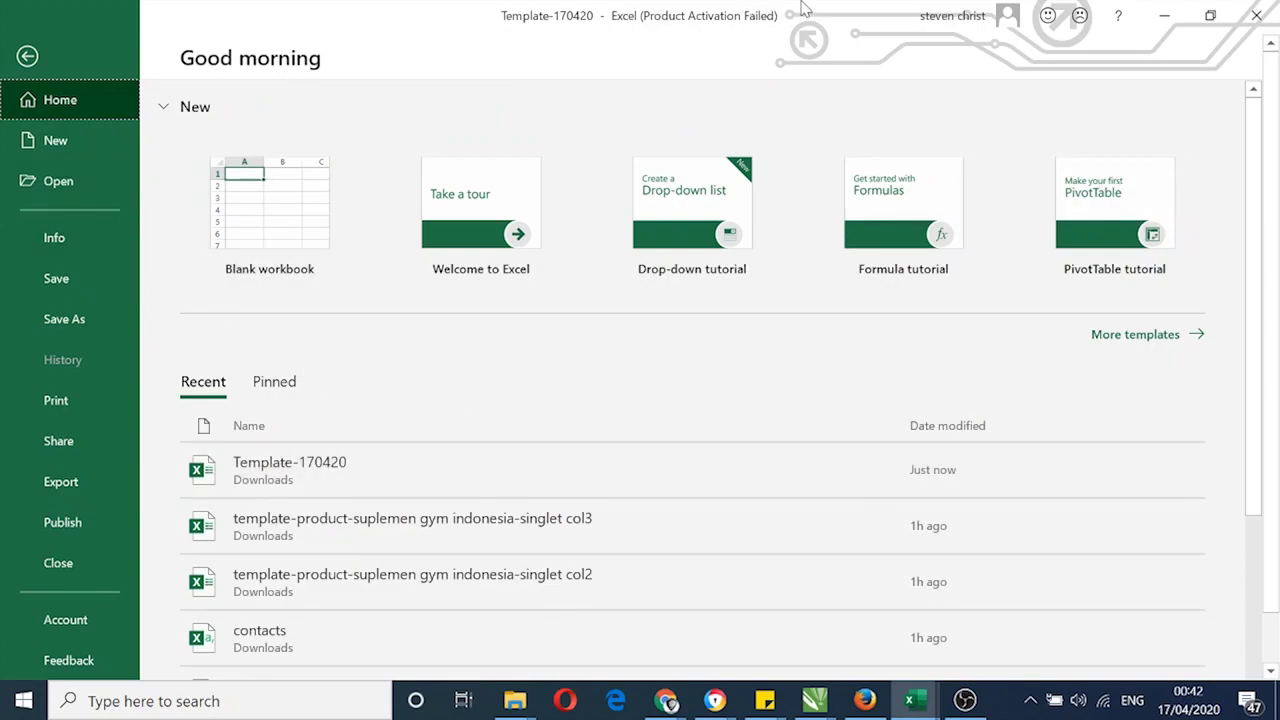
pyautogui.scroll(-4, 425, 570)
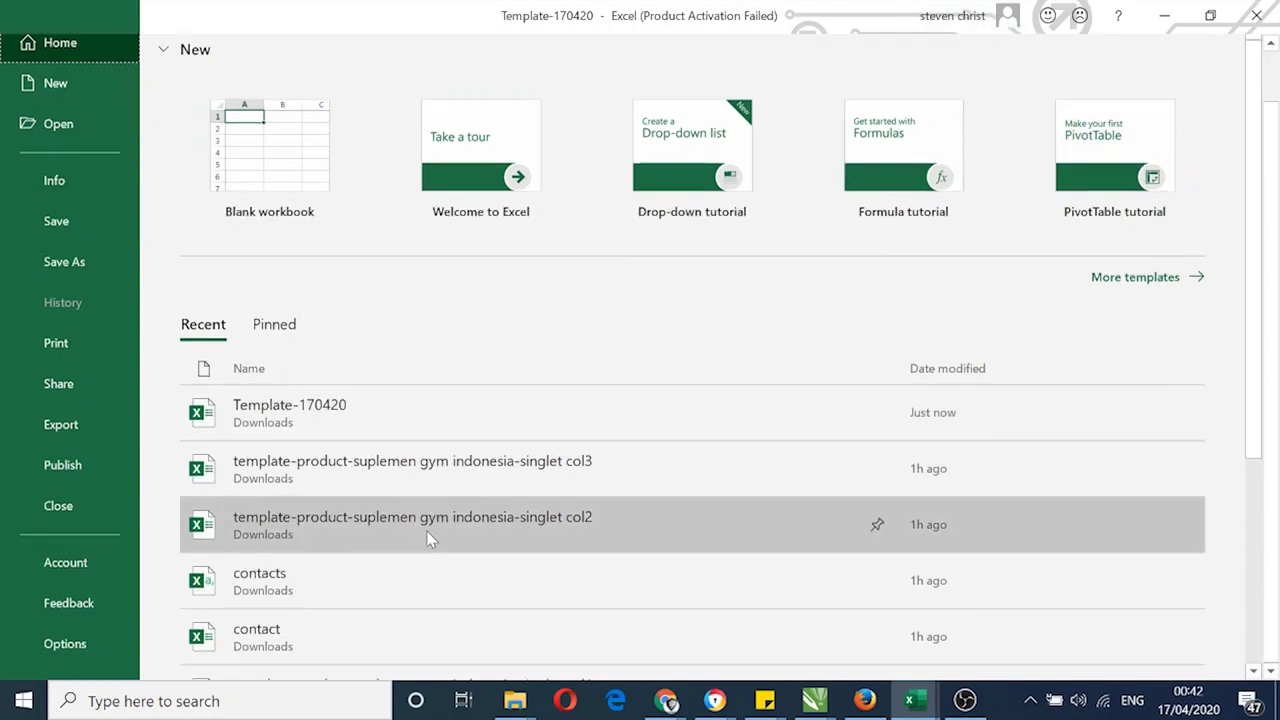
pyautogui.click(300, 268)
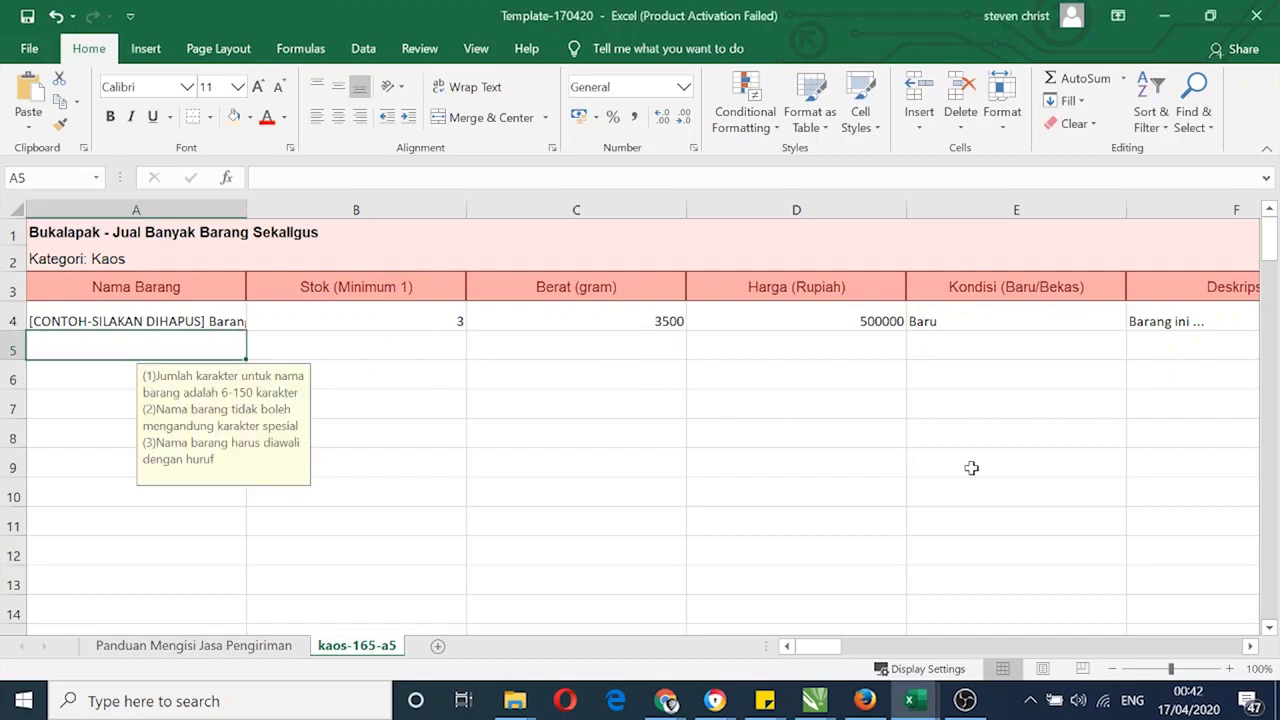
pyautogui.click(778, 346)
pyautogui.click(128, 348)
# Arrange the Bukalapak template and the Tokopedia import template side by side, with Bukalapak on the left half and Tokopedia on the right
pyautogui.moveTo(1180, 71); pyautogui.dragTo(623, 2)
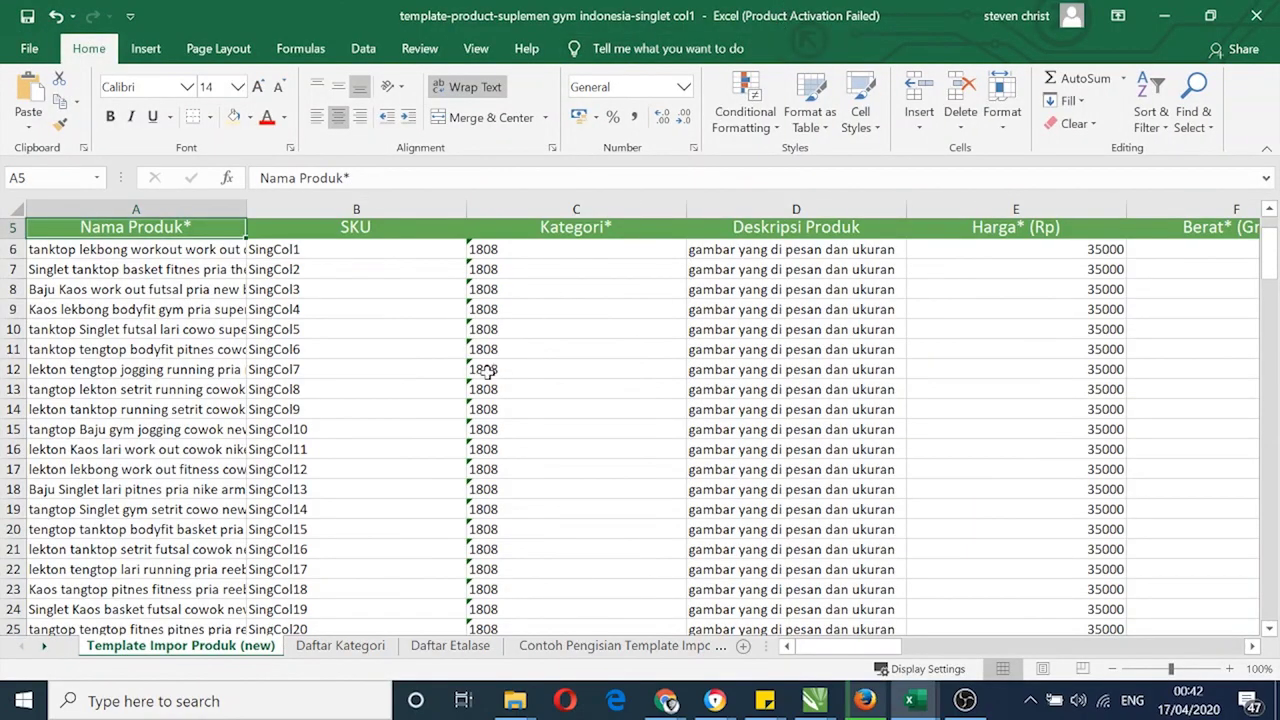
pyautogui.scroll(2, 403, 363)
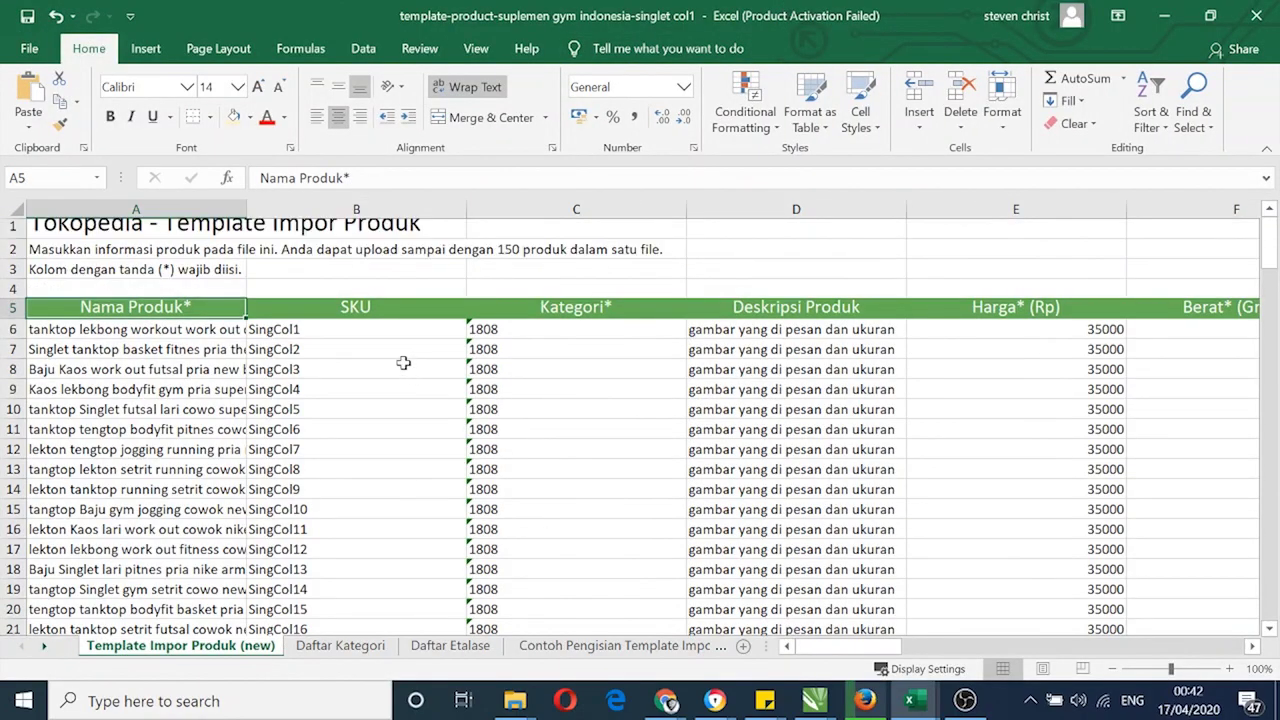
pyautogui.click(173, 349)
pyautogui.moveTo(615, 9); pyautogui.dragTo(1278, 220)
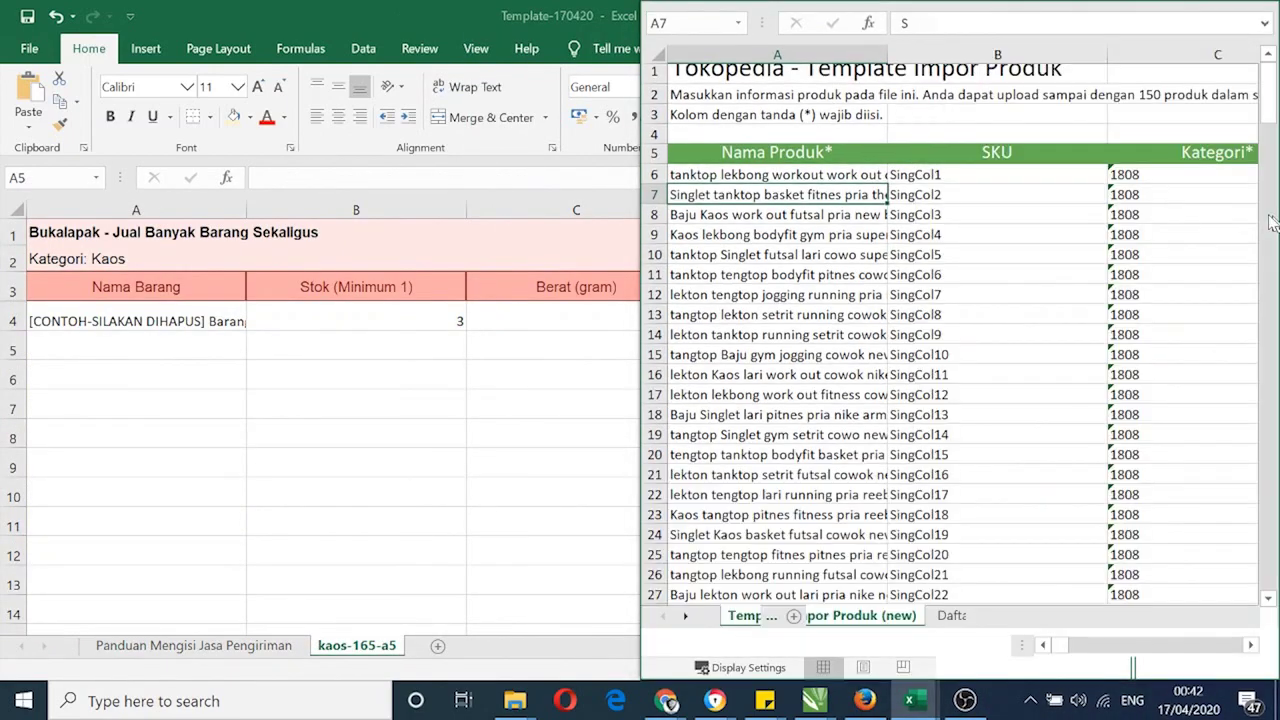
pyautogui.click(245, 114)
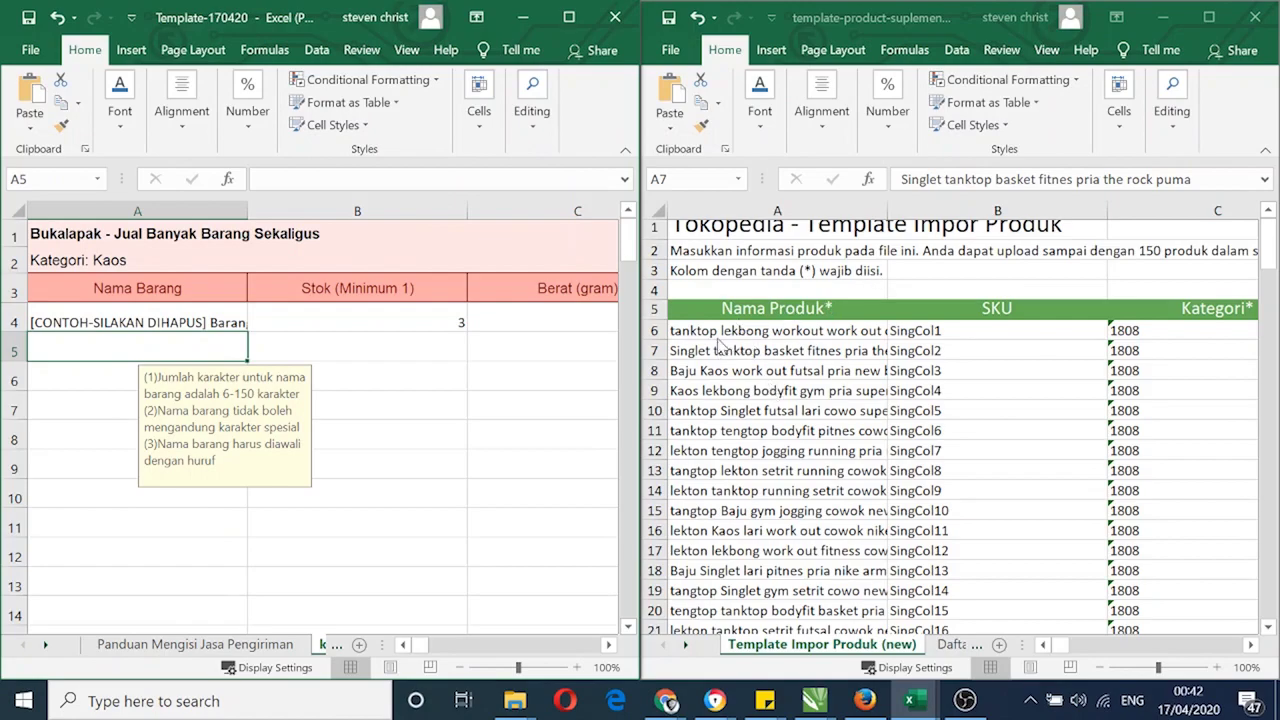
# Try pasting the Tokopedia product names from A6:A155 into Nama Barang from A5, undo the paste, and select the example name in A4
pyautogui.click(718, 345)
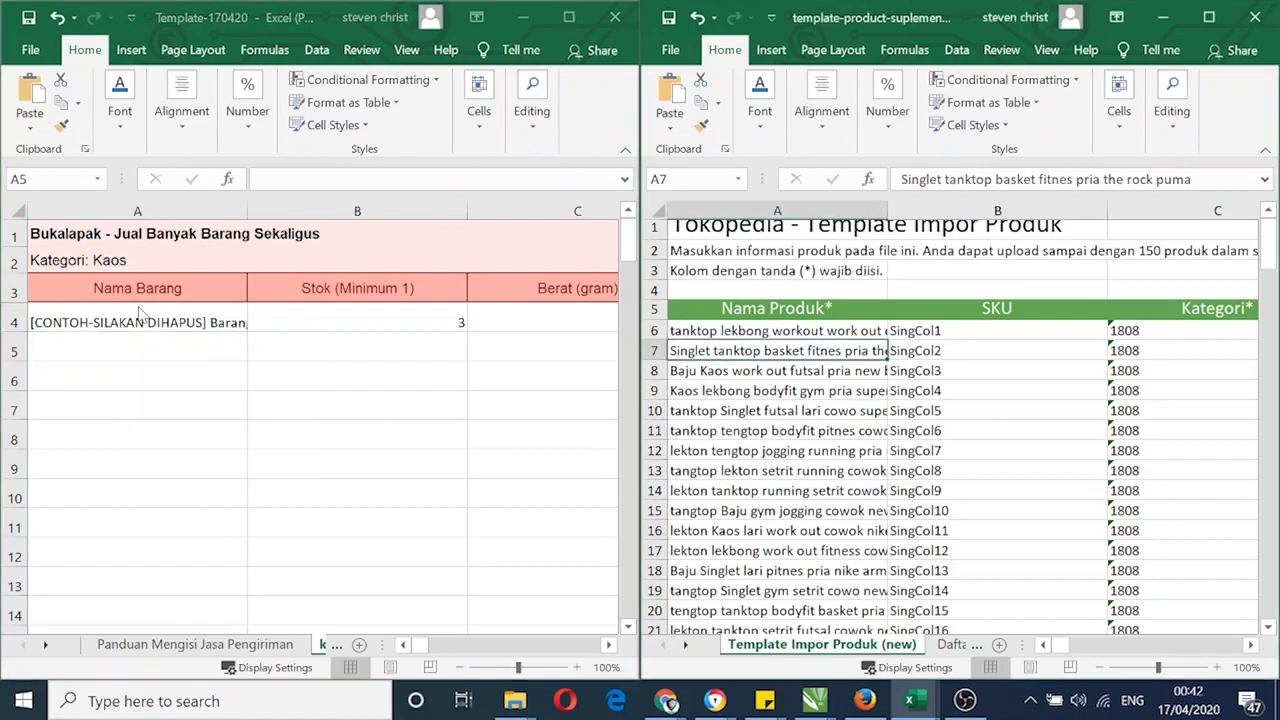
pyautogui.click(808, 331)
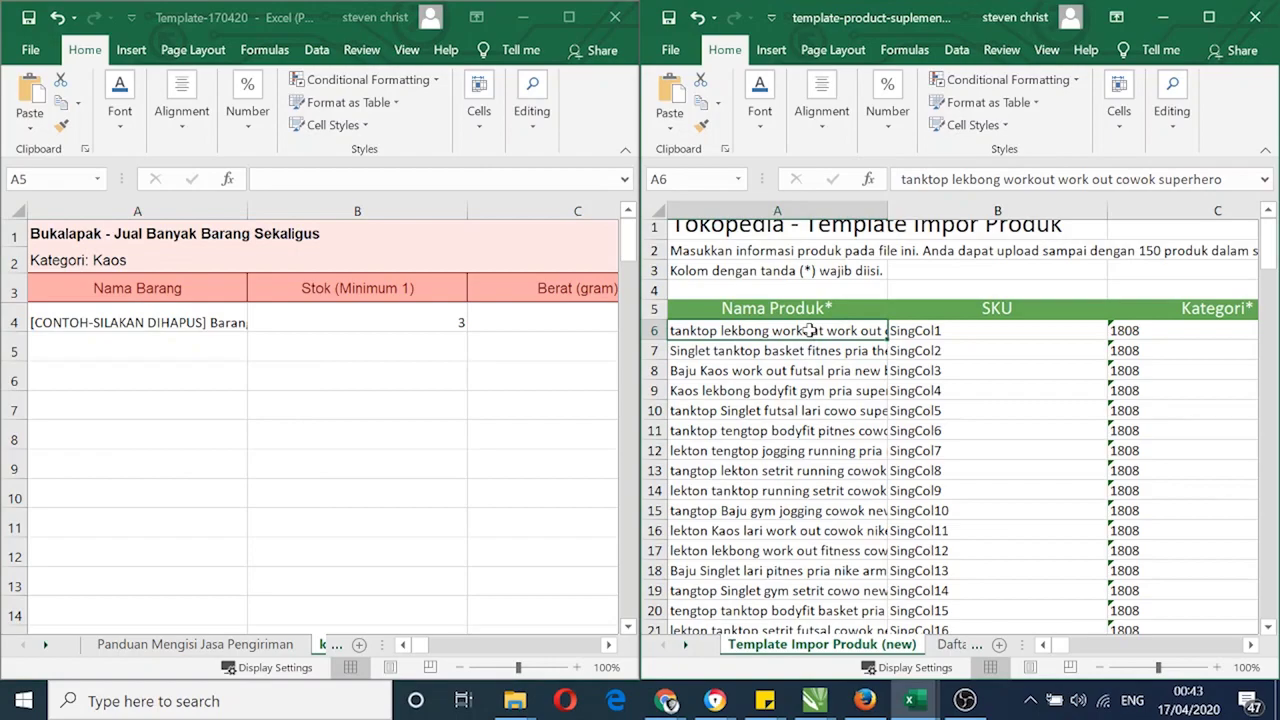
pyautogui.hotkey('ctrl', 'shift', 'Down')
pyautogui.hotkey('ctrl', 'c')
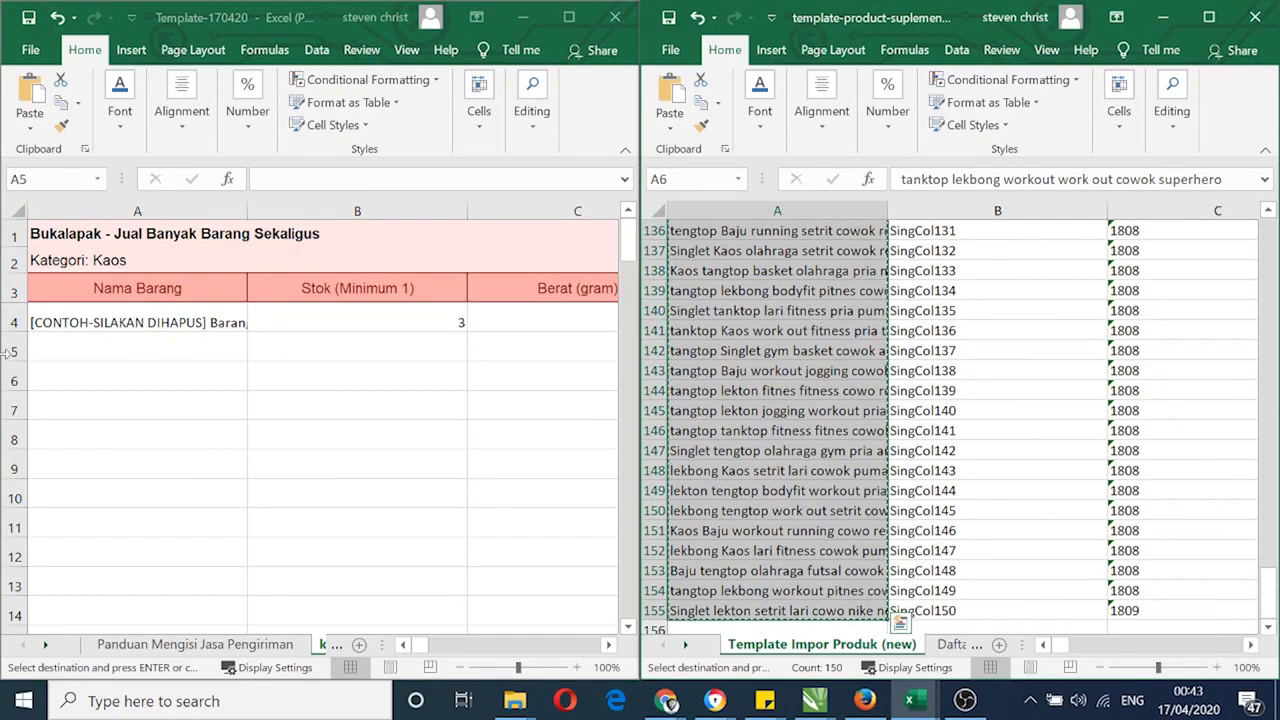
pyautogui.click(140, 352)
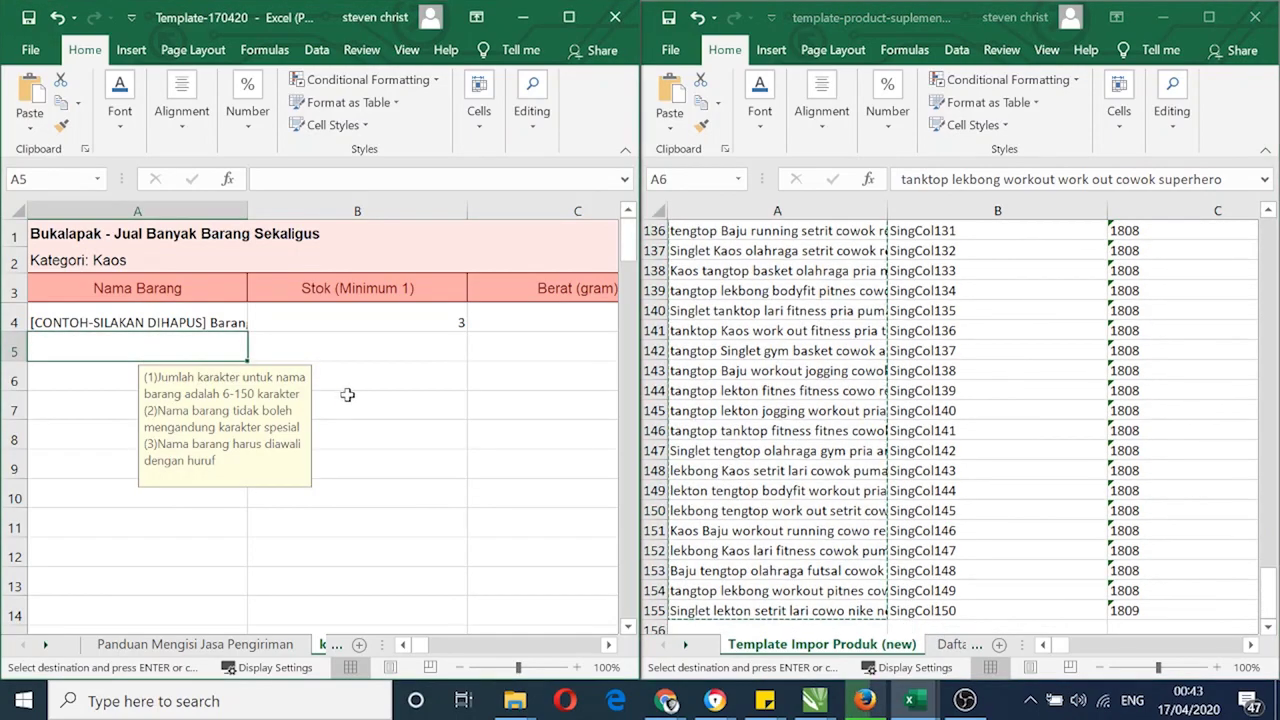
pyautogui.hotkey('ctrl', 'v')
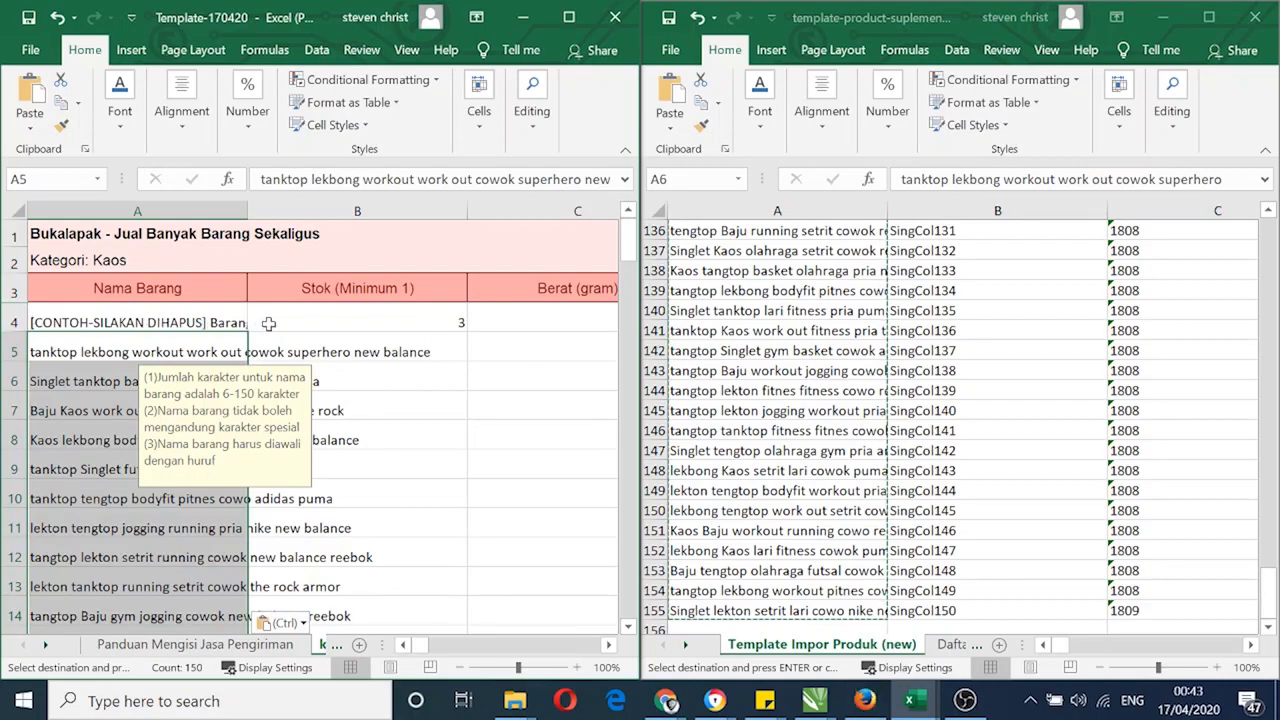
pyautogui.hotkey('ctrl', 'z')
pyautogui.click(155, 321)
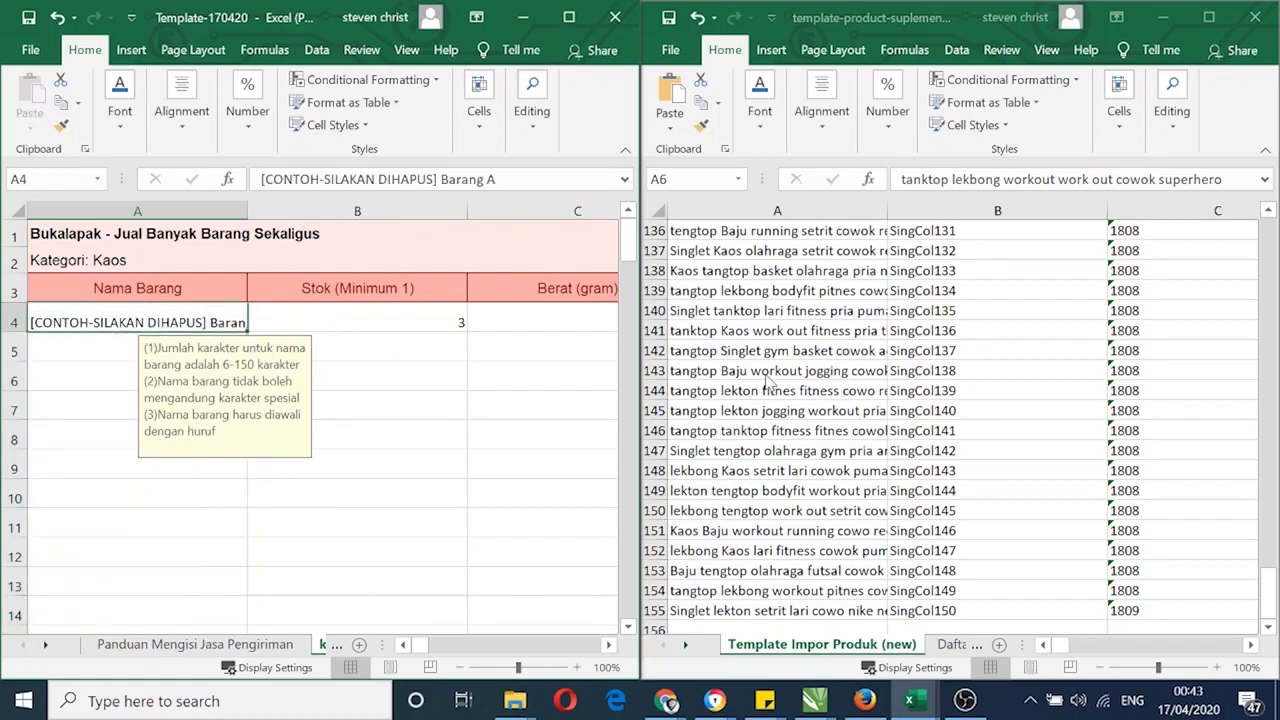
# Copy the Tokopedia product names from A6:A155 into the Bukalapak Nama Barang column starting at A4, replacing the example name
pyautogui.hotkey('alt', 'Tab')
pyautogui.hotkey('ctrl', 'c')
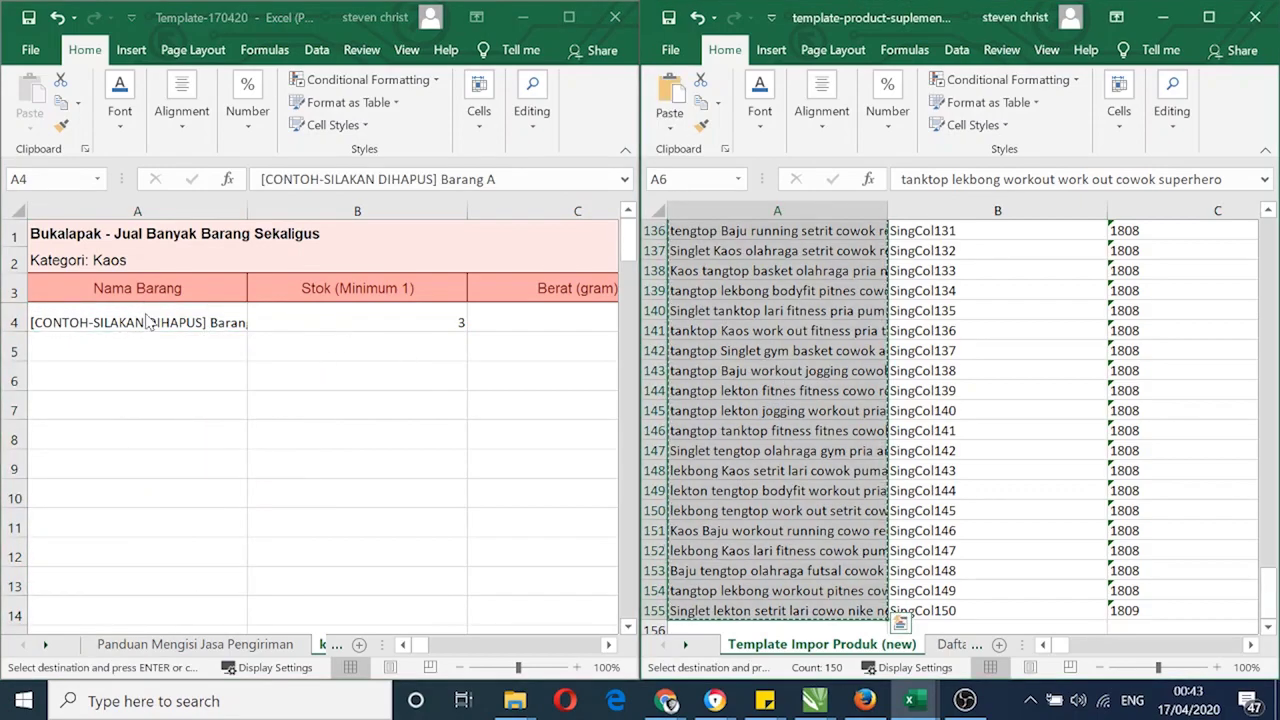
pyautogui.click(148, 321)
pyautogui.hotkey('ctrl', 'v')
# Set the stock in B4 to 1000 and fill it down the Stok column for all product rows
pyautogui.click(381, 316)
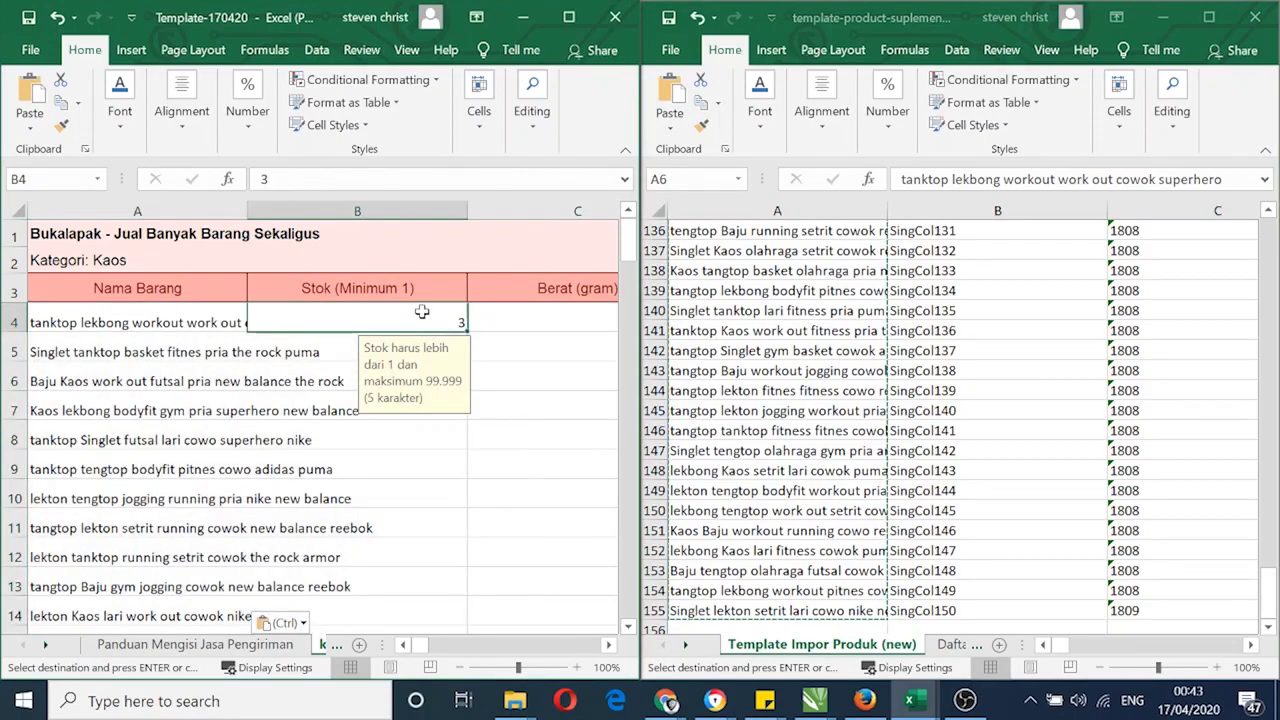
pyautogui.write('100')
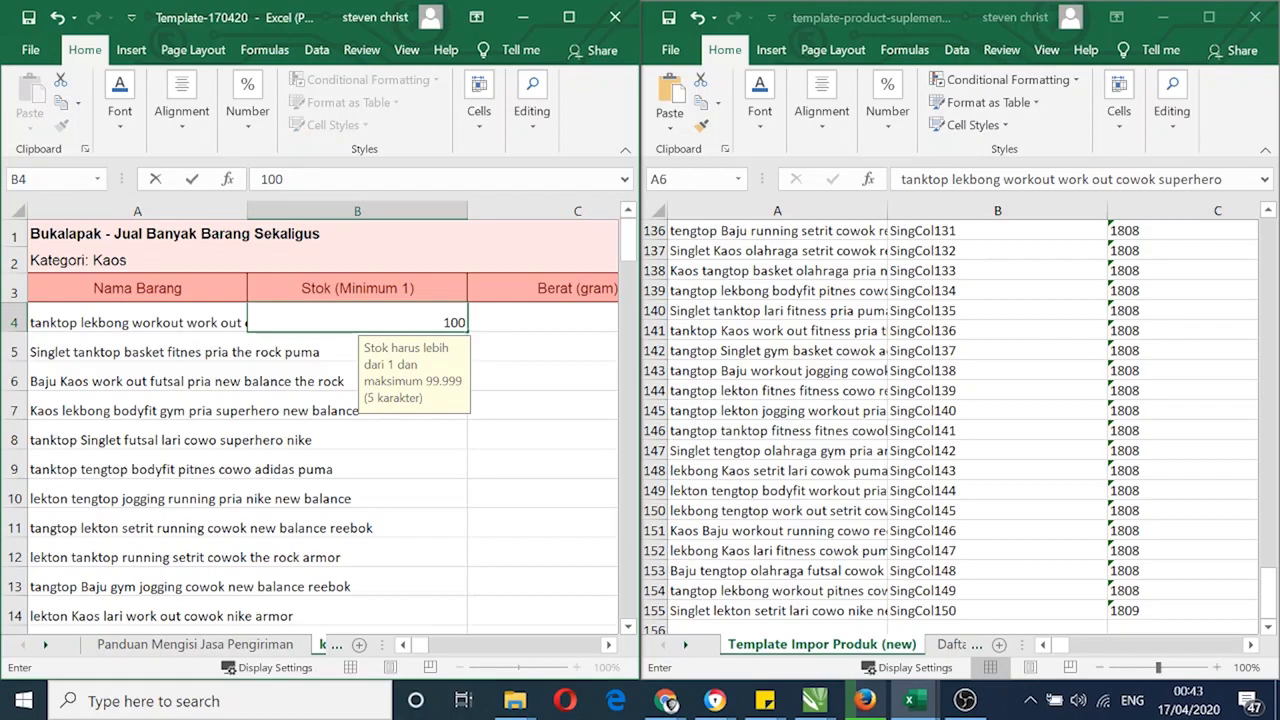
pyautogui.write('0')
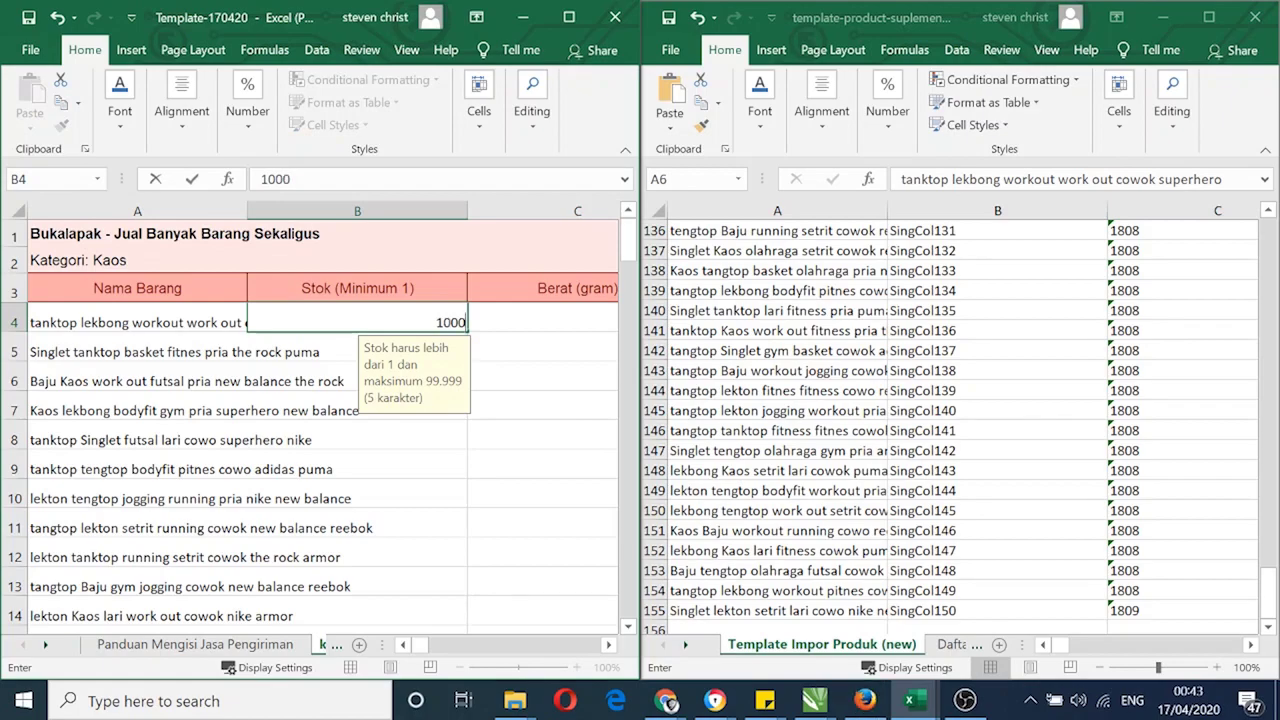
pyautogui.press('Return')
pyautogui.click(432, 318)
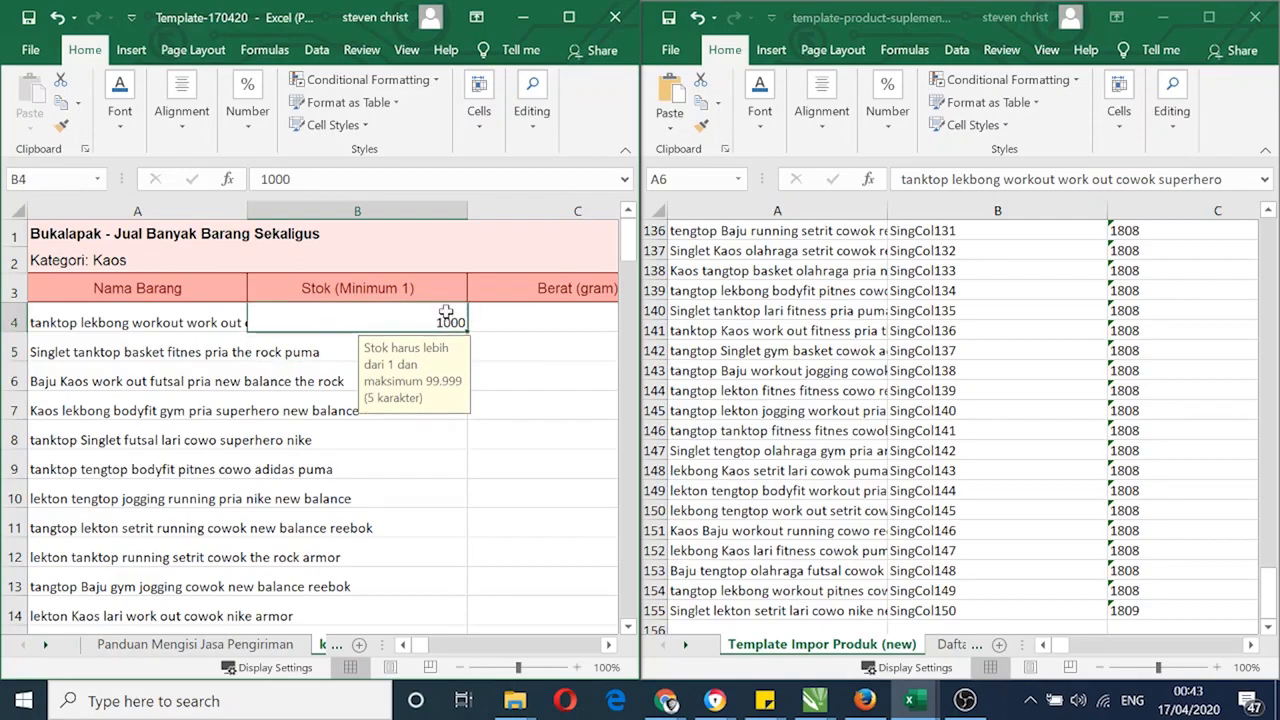
pyautogui.doubleClick(467, 327)
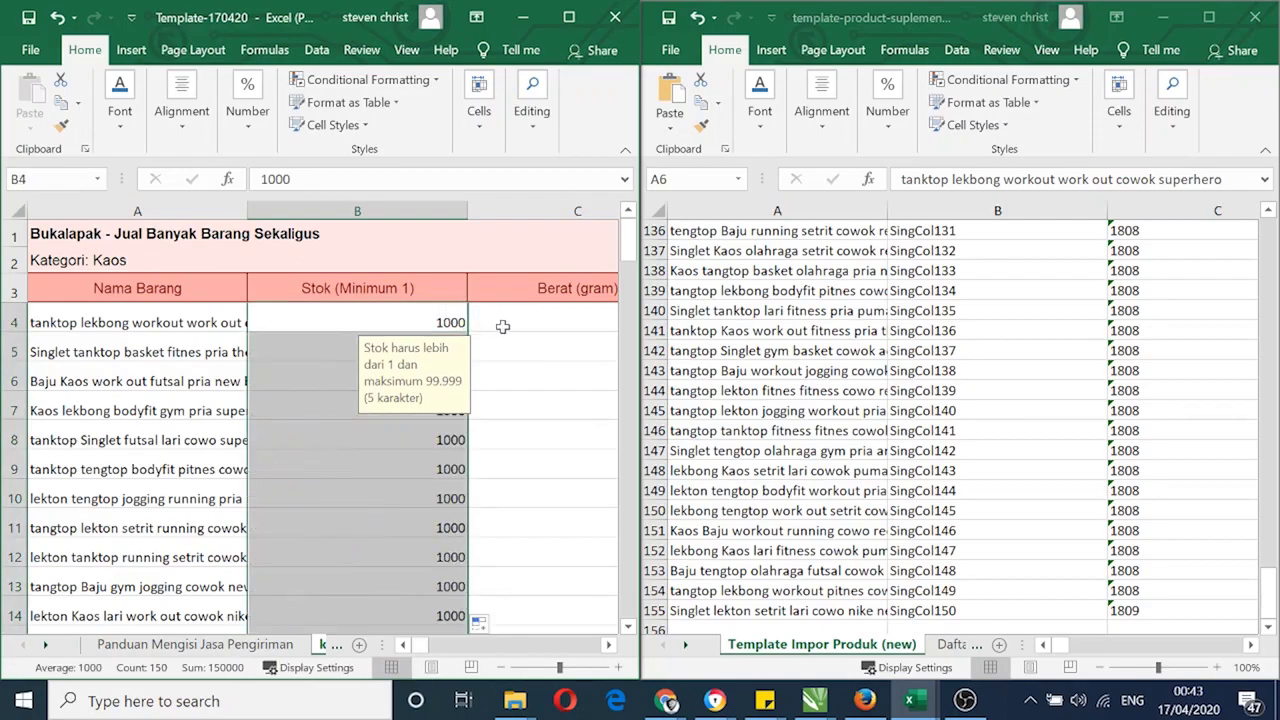
pyautogui.click(362, 528)
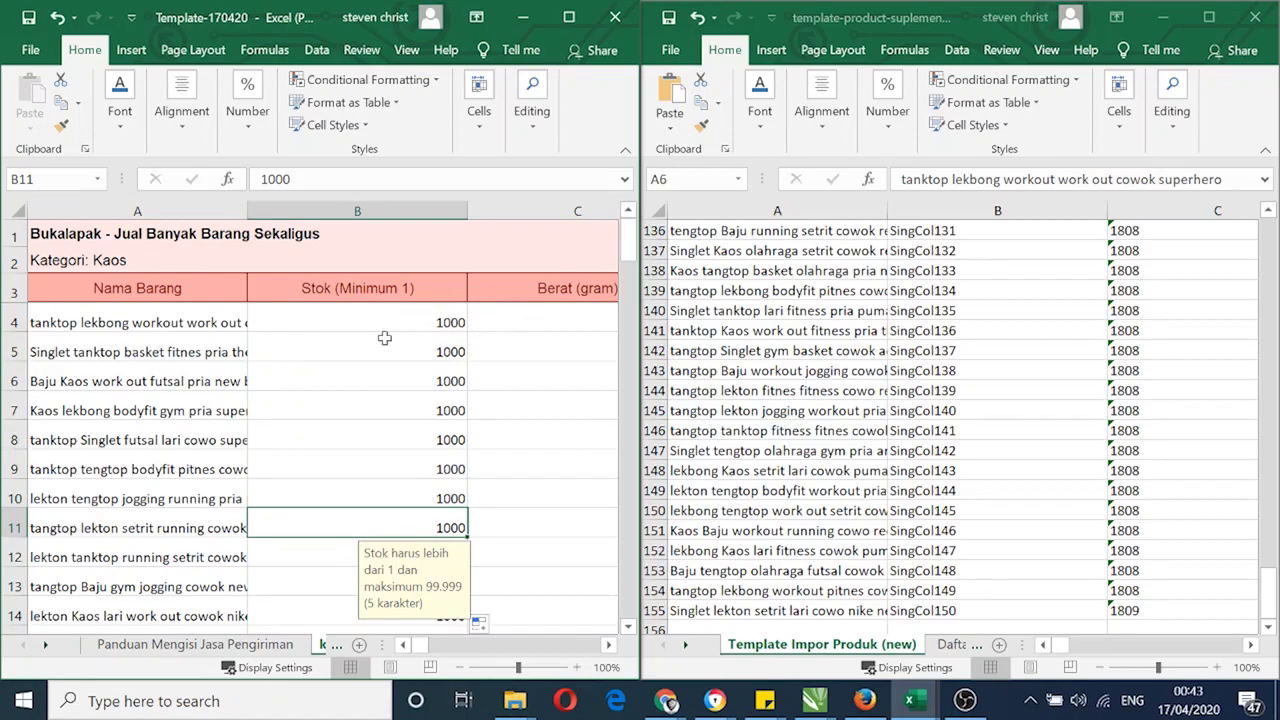
pyautogui.click(378, 322)
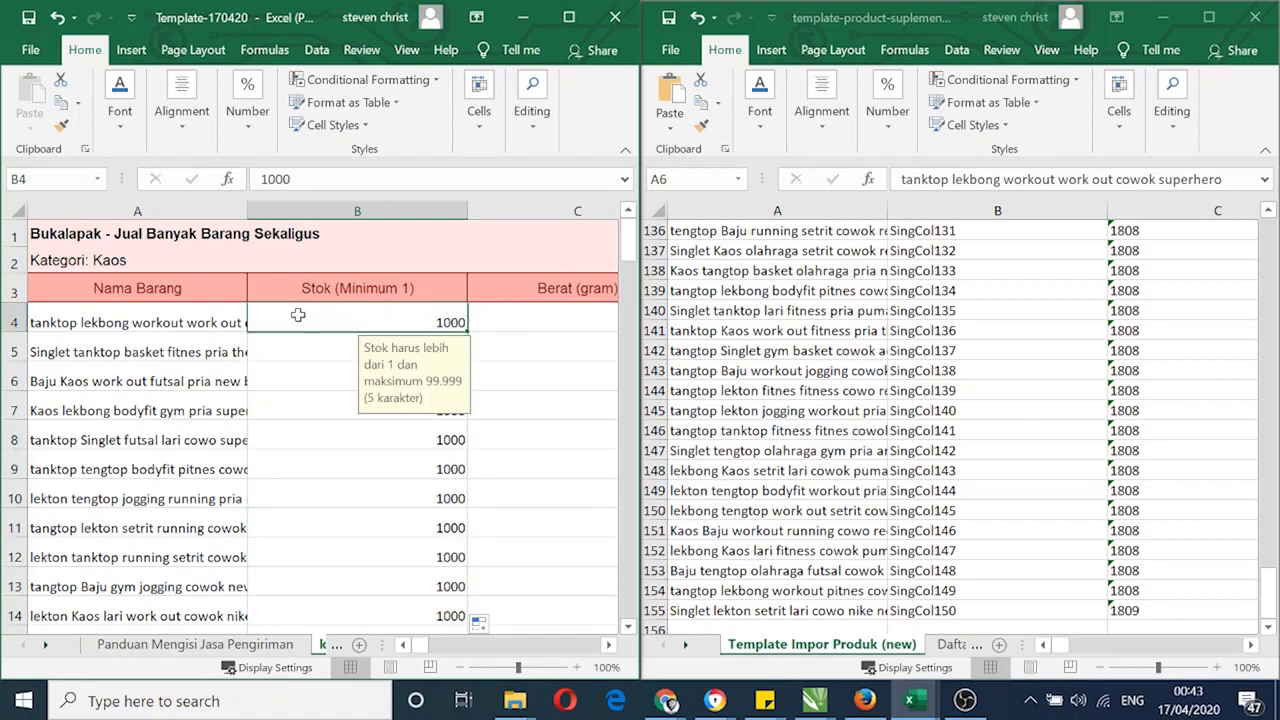
pyautogui.click(381, 285)
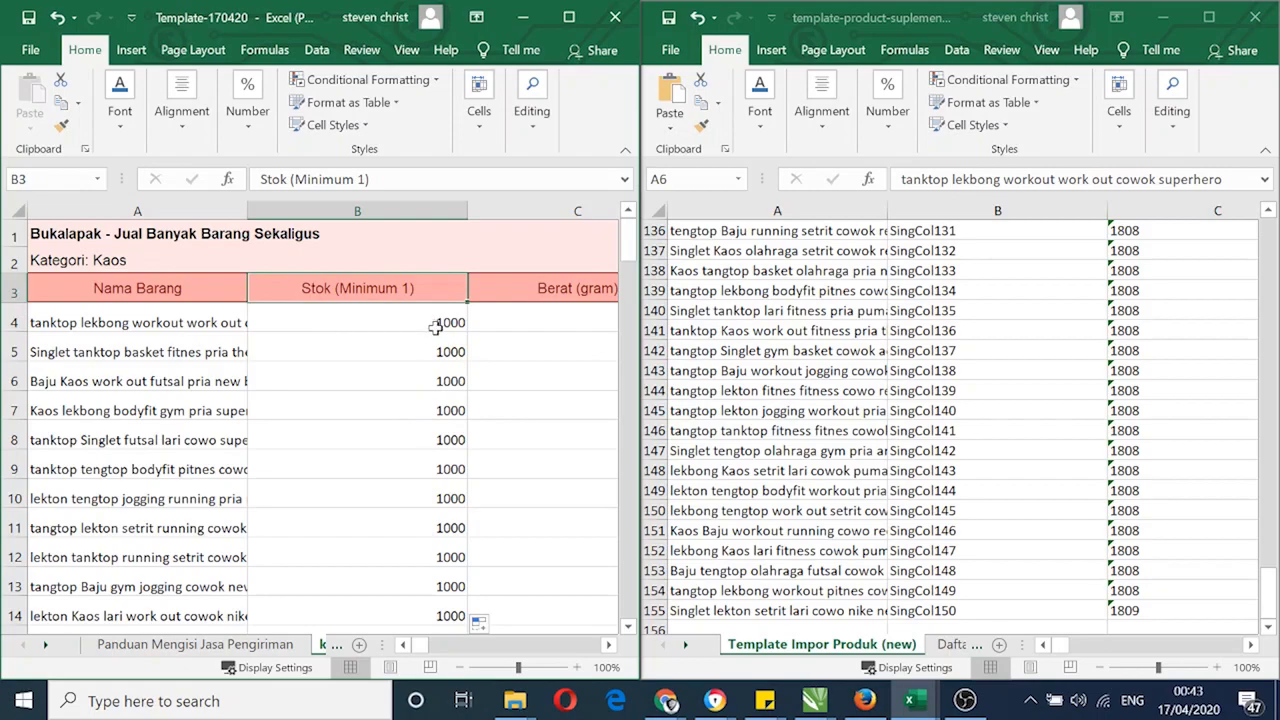
pyautogui.click(408, 328)
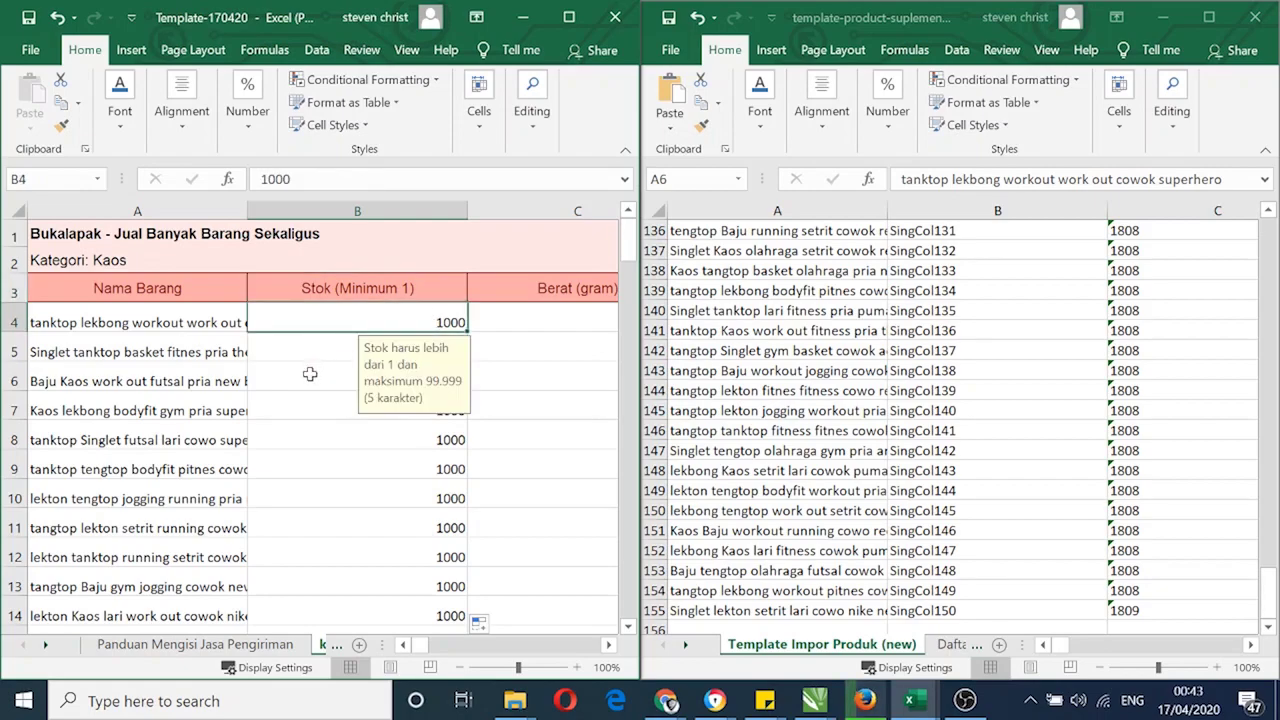
pyautogui.click(360, 350)
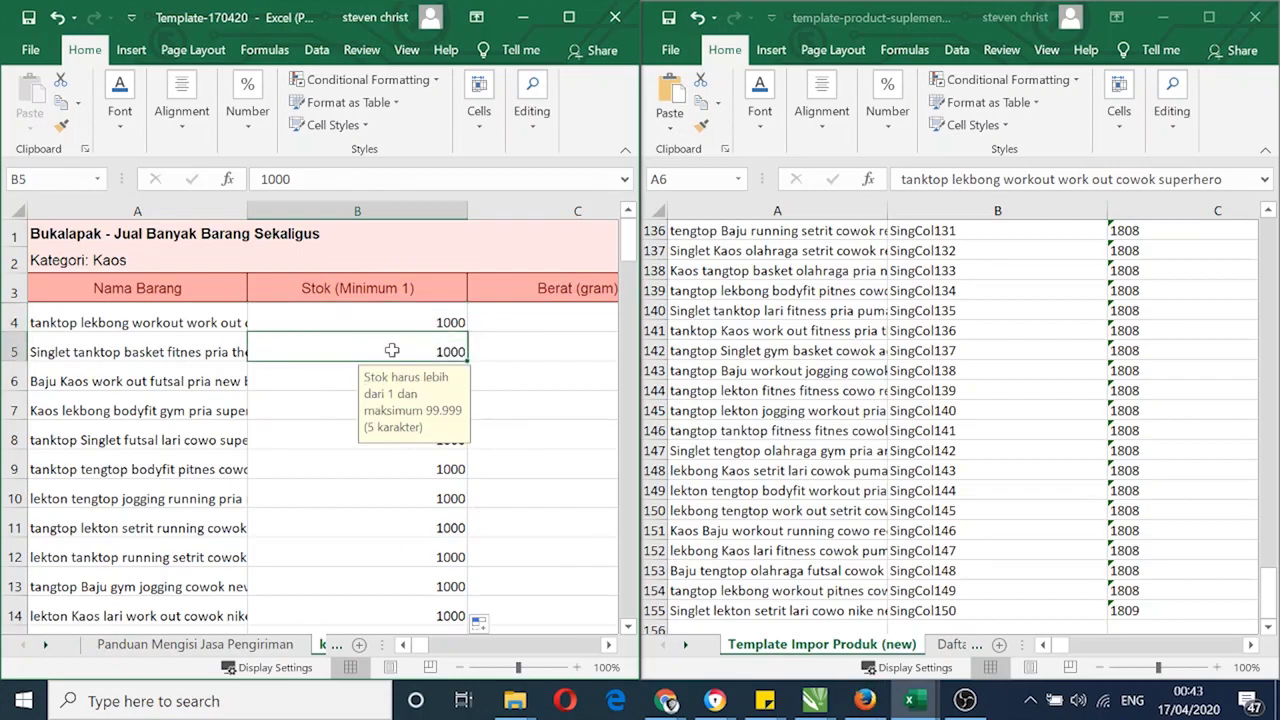
pyautogui.click(366, 326)
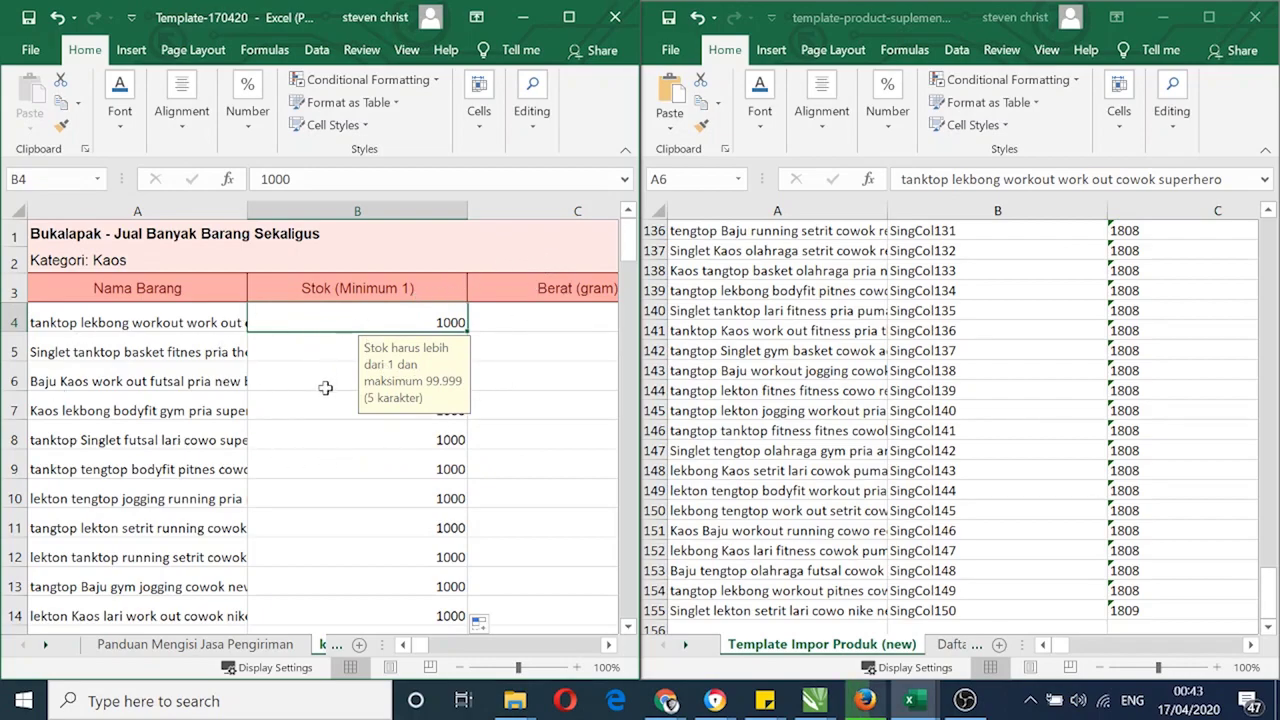
pyautogui.click(318, 440)
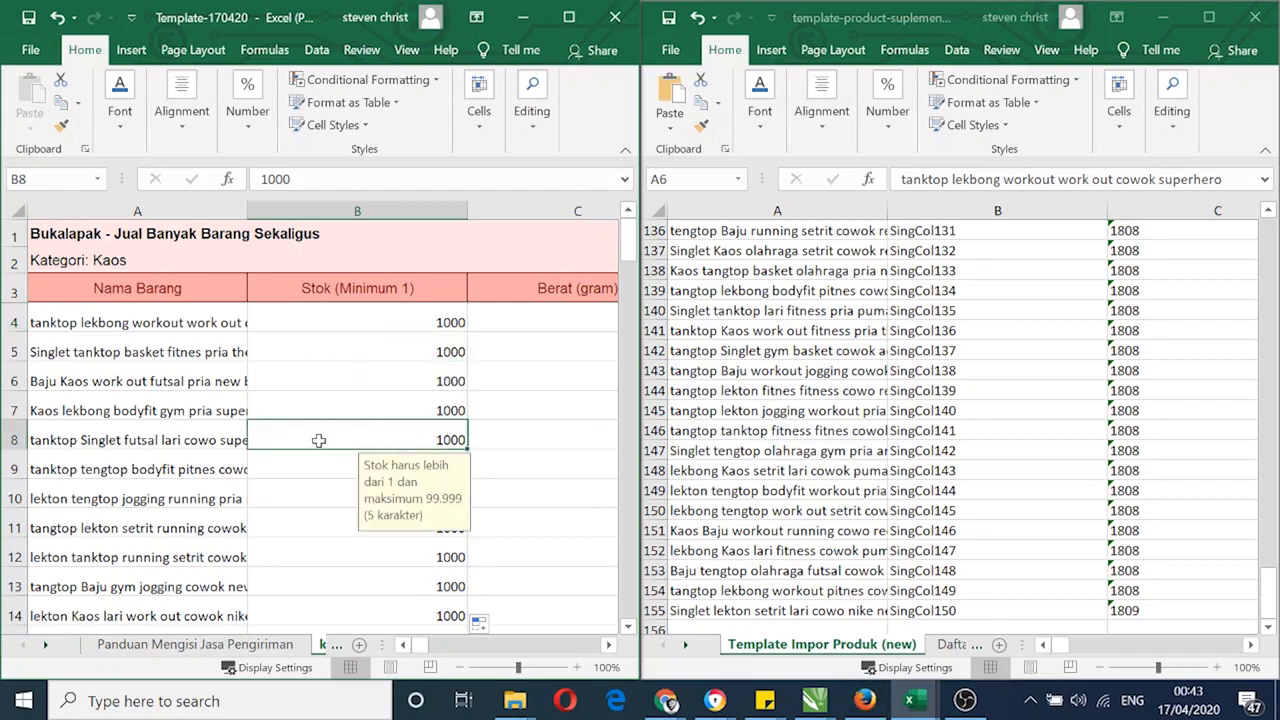
pyautogui.click(530, 322)
pyautogui.moveTo(292, 179); pyautogui.dragTo(250, 174)
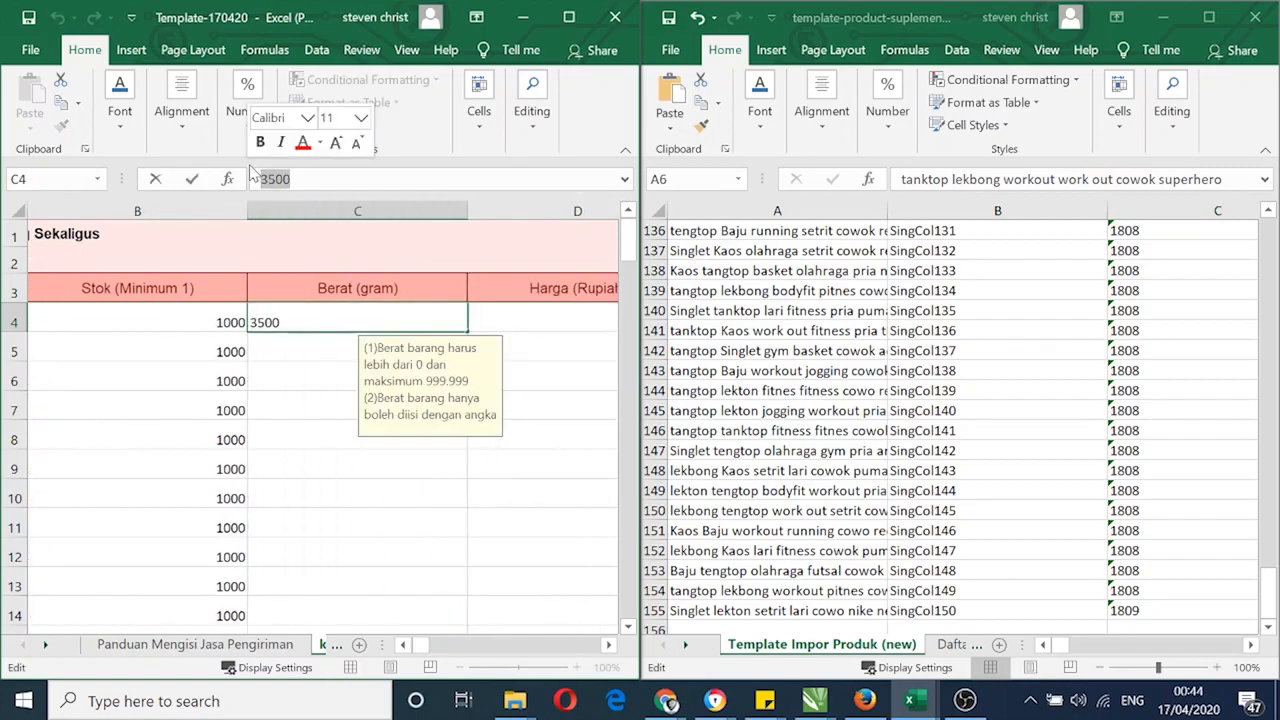
pyautogui.write('siladamas.com/')
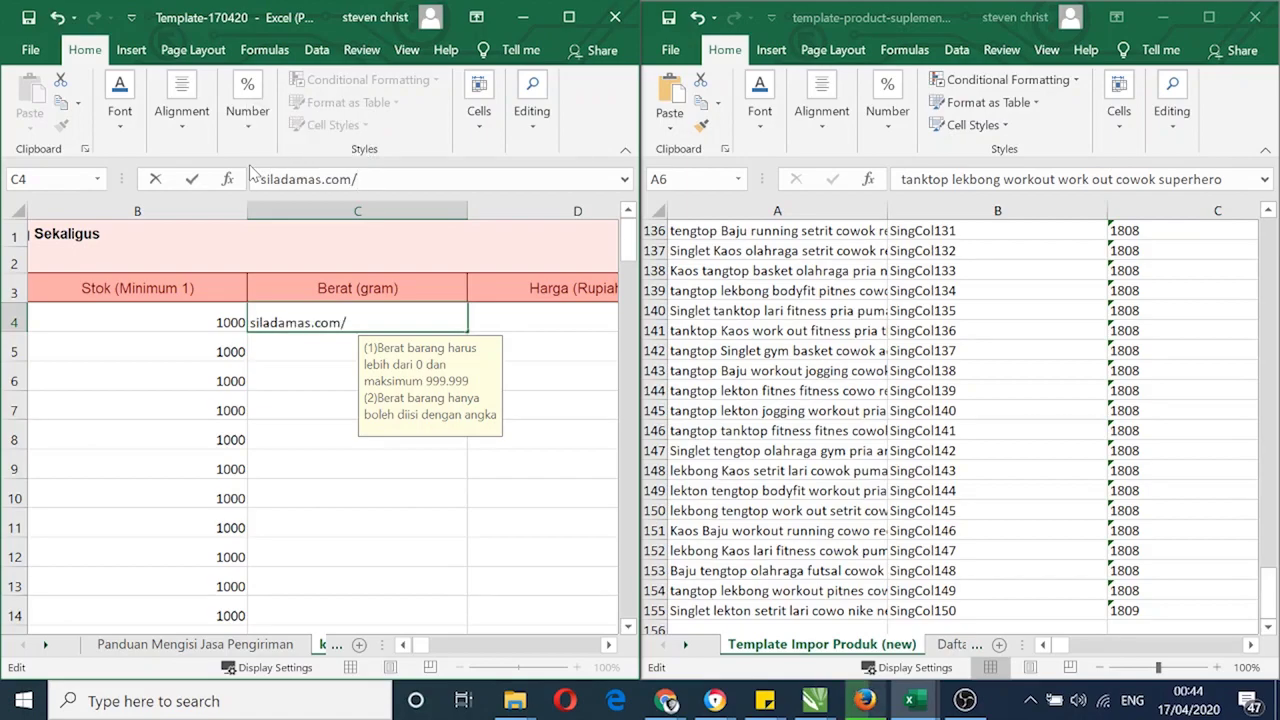
pyautogui.write('dutchbot')
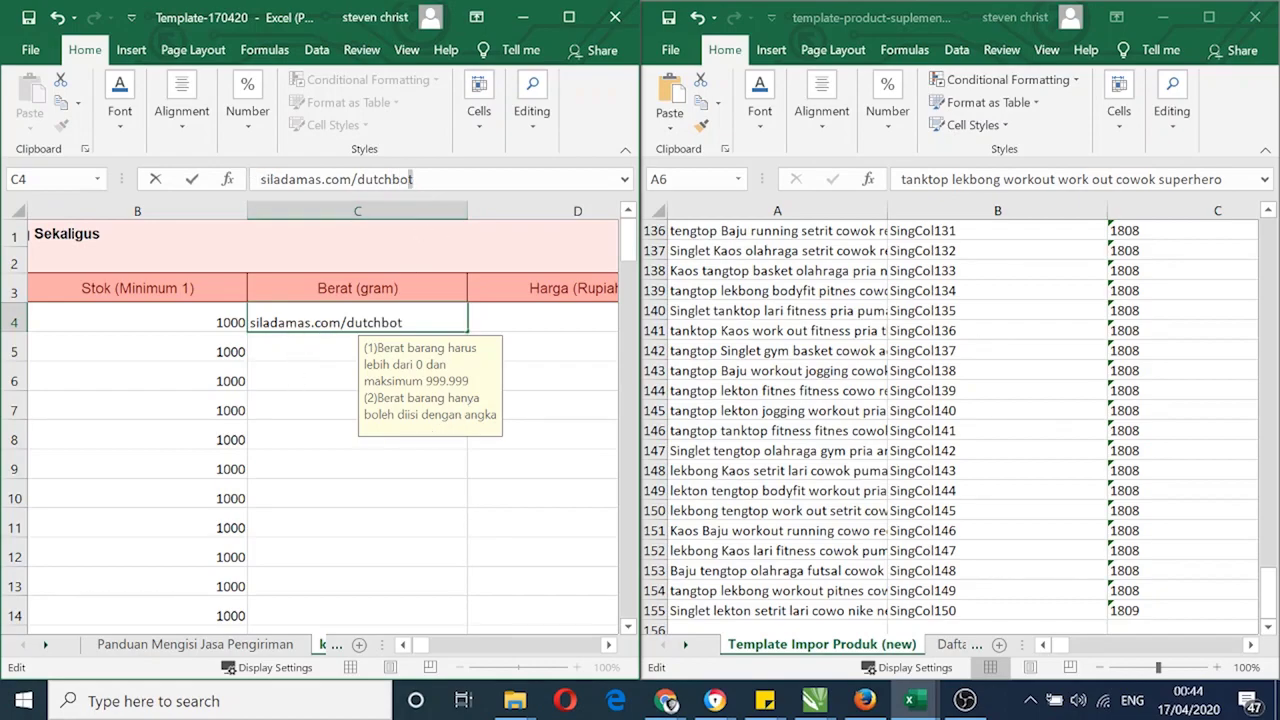
pyautogui.hotkey('shift', 'Home')
pyautogui.press('BackSpace')
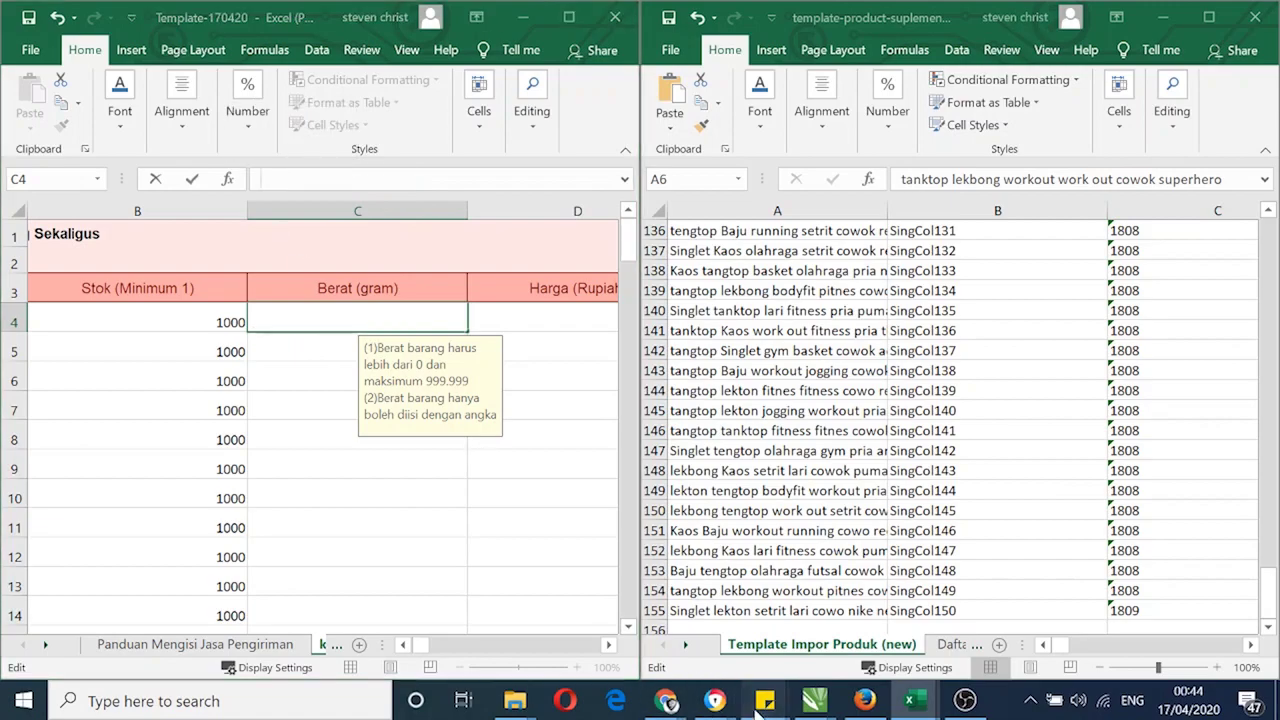
# Create a note in Sticky Notes over the Tokopedia workbook reading "Daftar webscraper dan dutchsync" with the link siladamas.com/dutchbot
pyautogui.moveTo(760, 703)
pyautogui.click(780, 598)
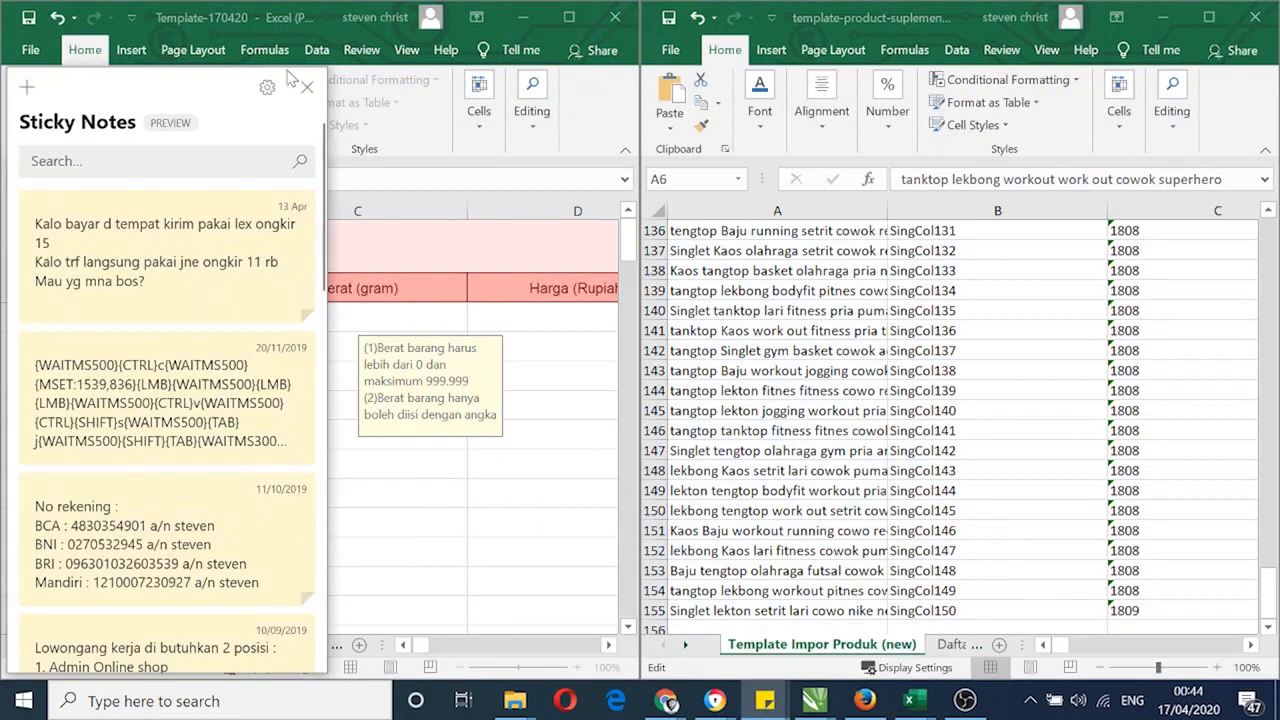
pyautogui.click(33, 89)
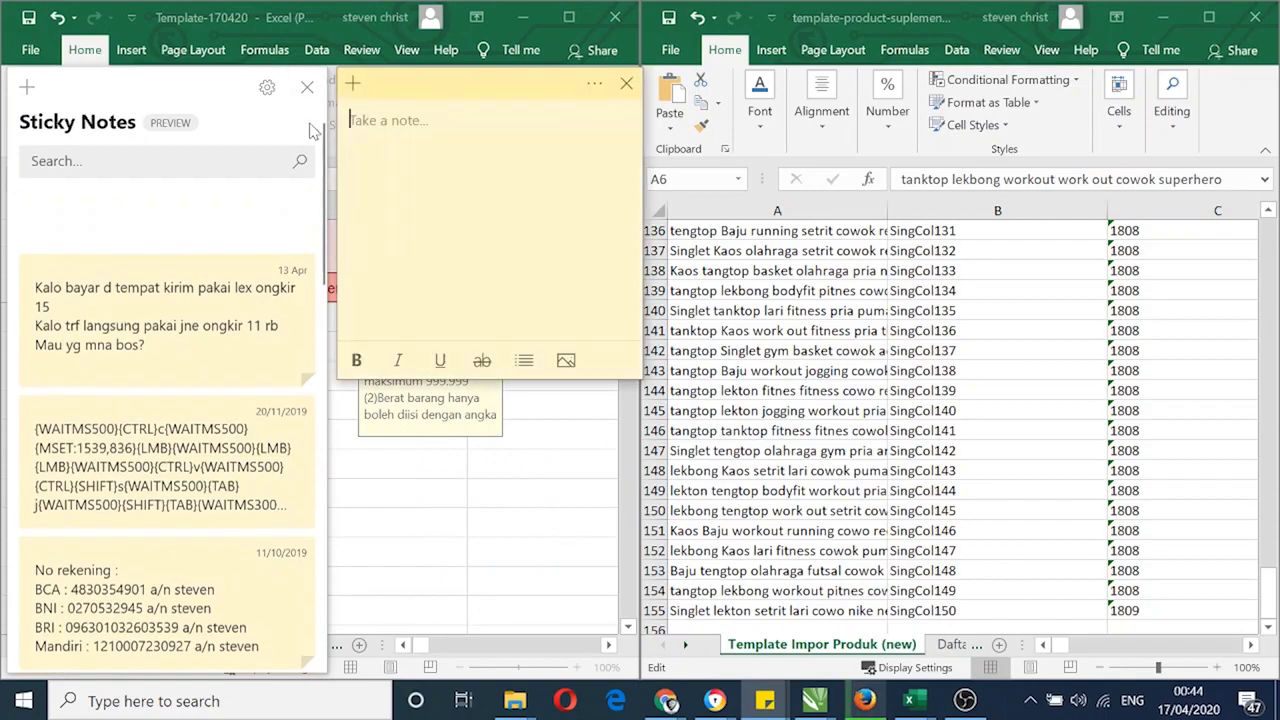
pyautogui.moveTo(135, 97); pyautogui.dragTo(718, 675)
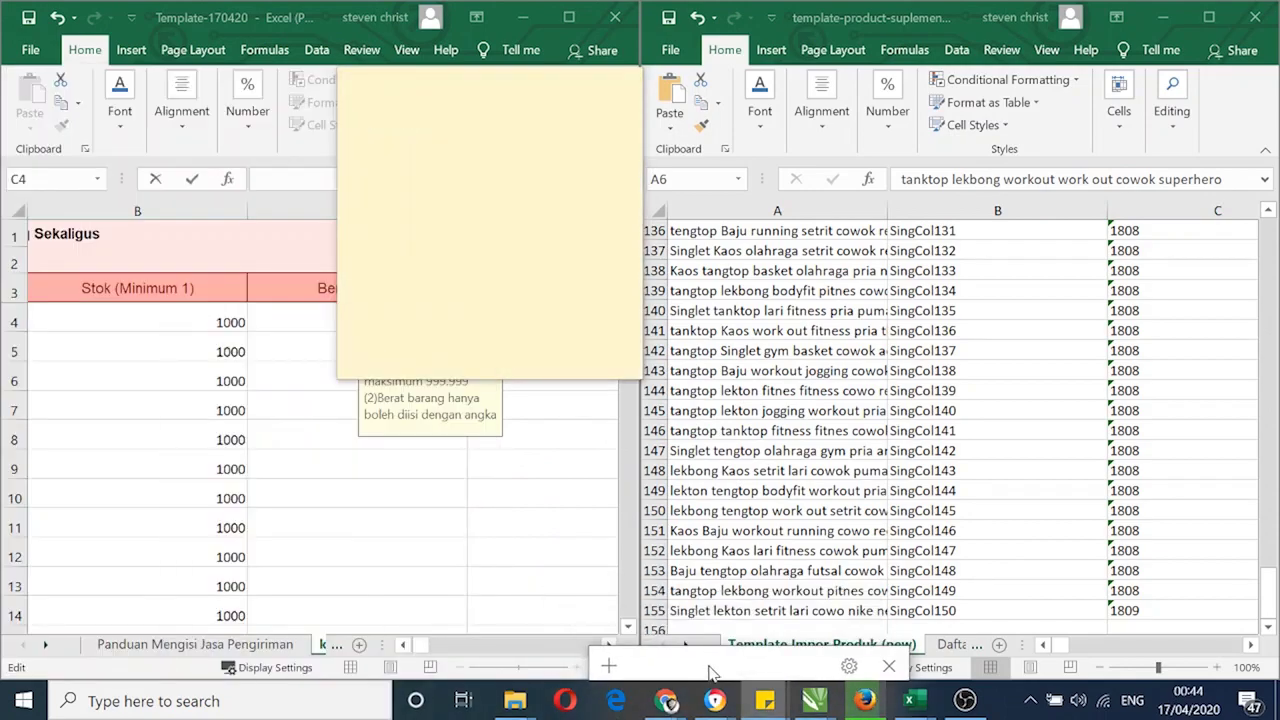
pyautogui.moveTo(439, 81); pyautogui.dragTo(897, 44)
pyautogui.write('Daftar webscraper dan dutchsync')
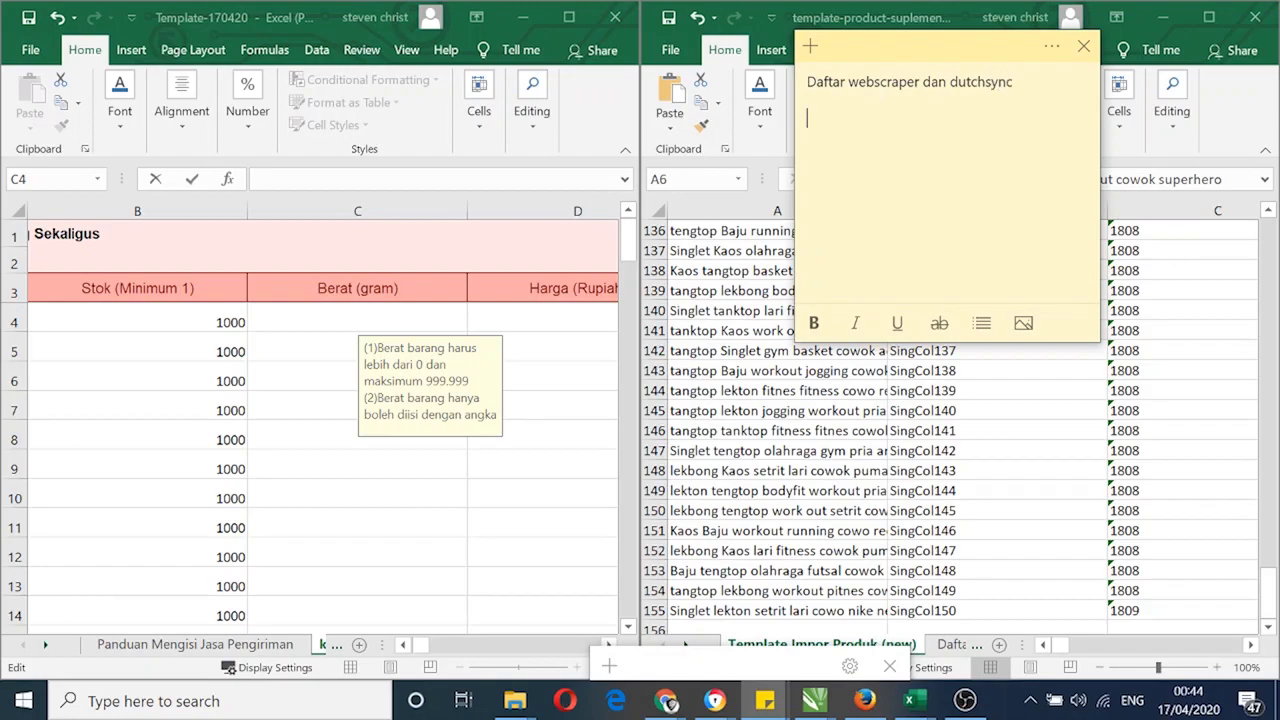
pyautogui.write('siladamas.com/dutchbot')
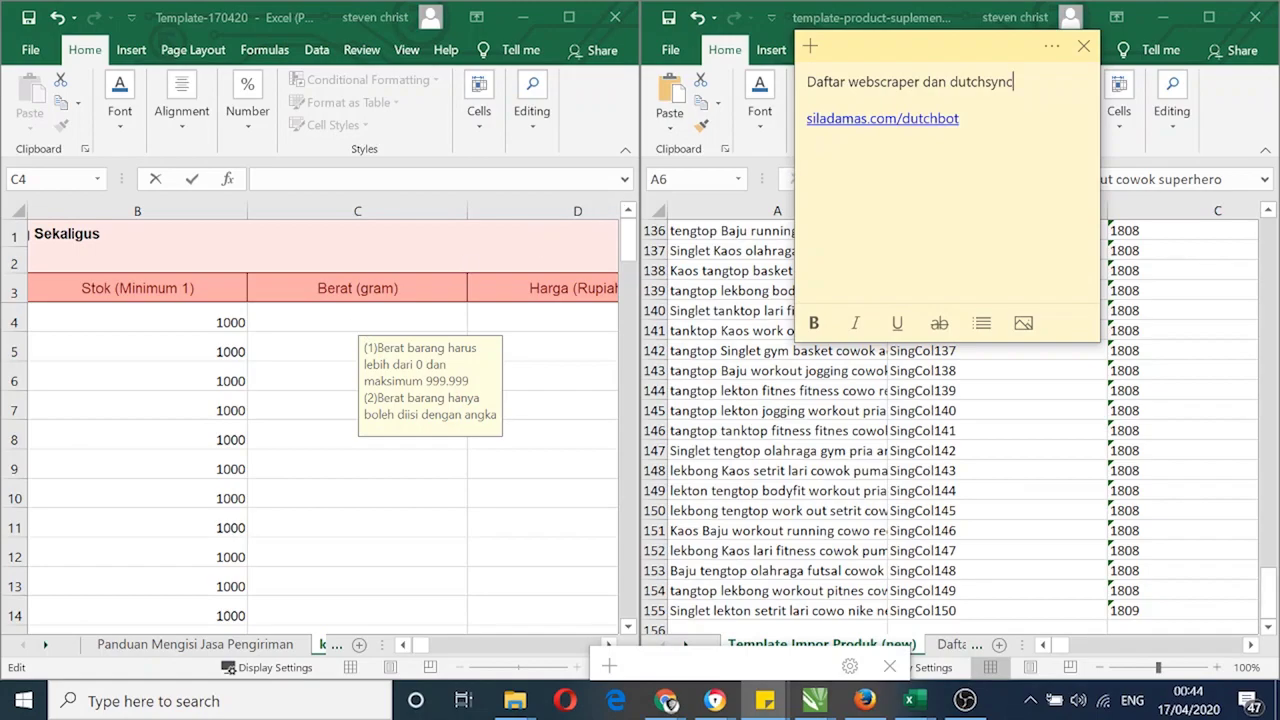
# Back in the Bukalapak workbook in Excel, set the weight in C4 to 200 grams and fill it down the Berat column
pyautogui.click(261, 179)
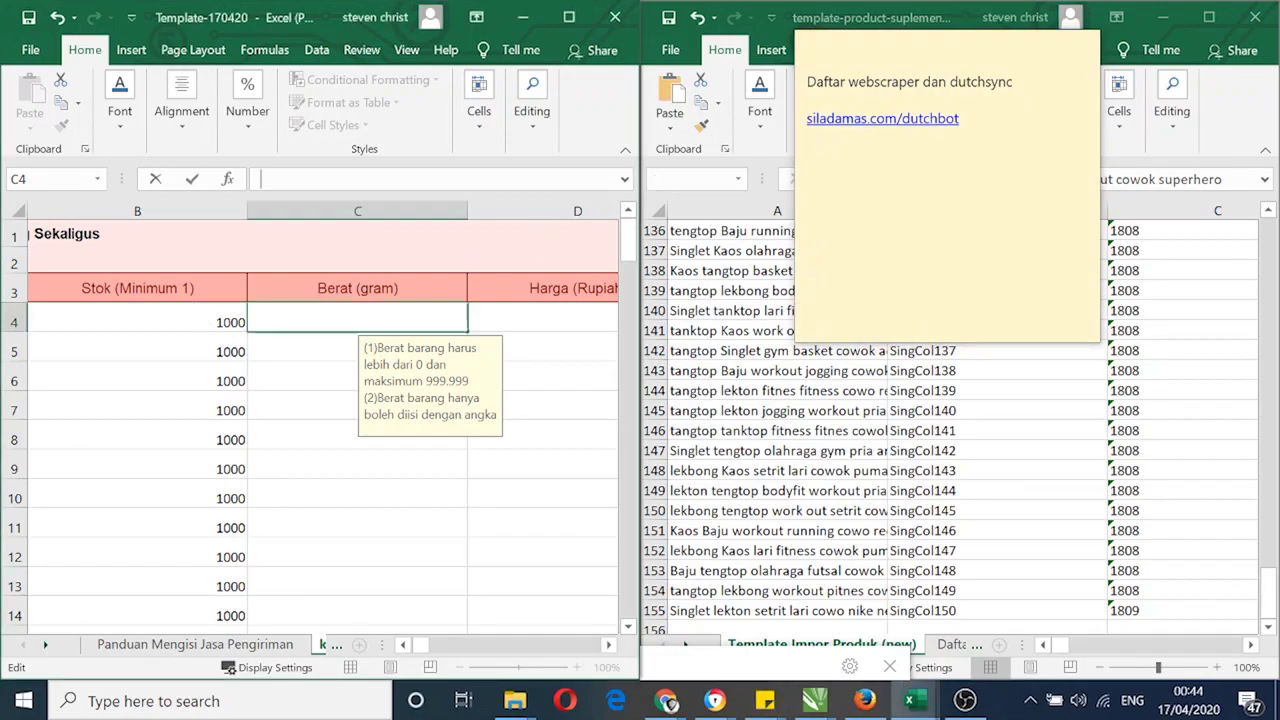
pyautogui.write('200')
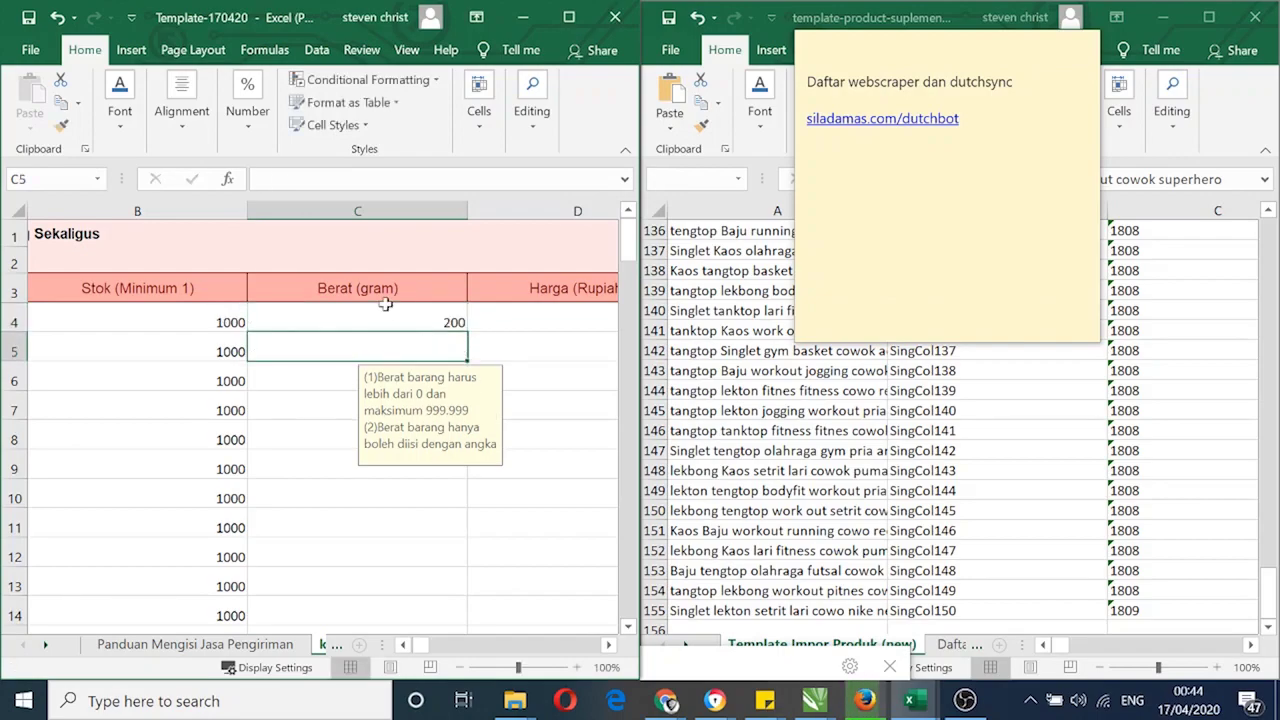
pyautogui.click(445, 320)
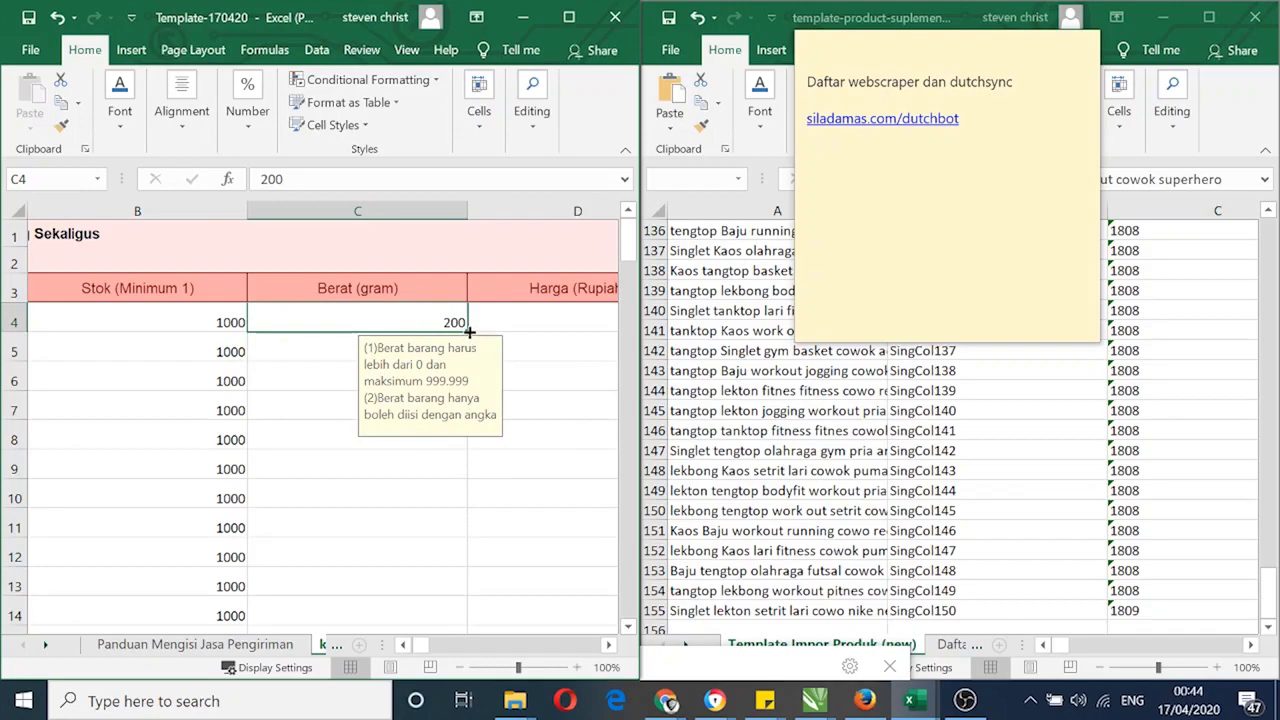
pyautogui.doubleClick(469, 331)
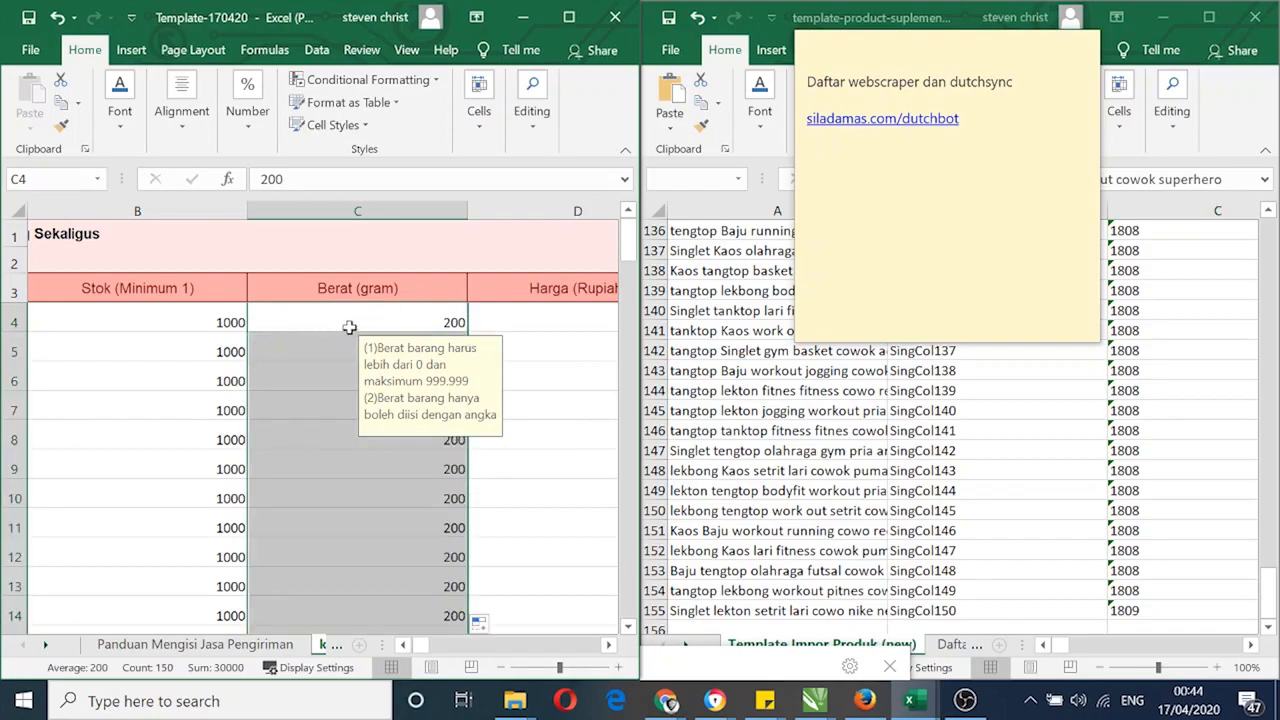
pyautogui.click(276, 322)
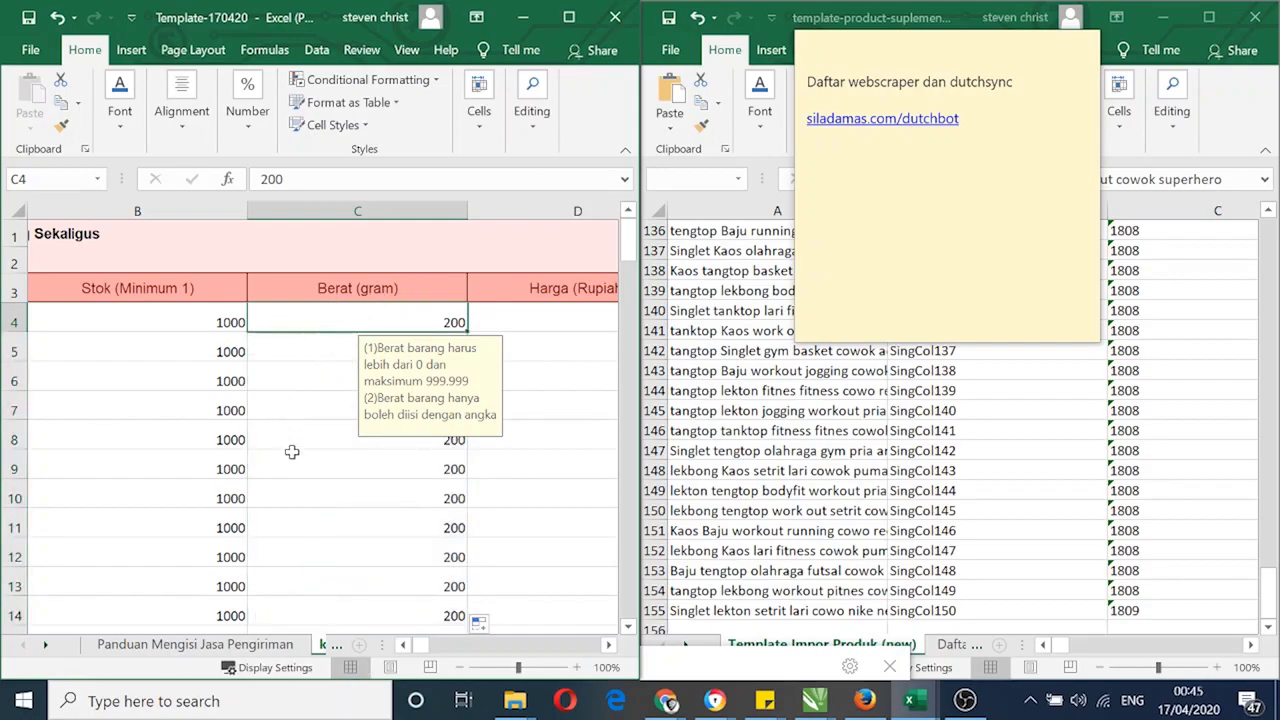
pyautogui.click(520, 312)
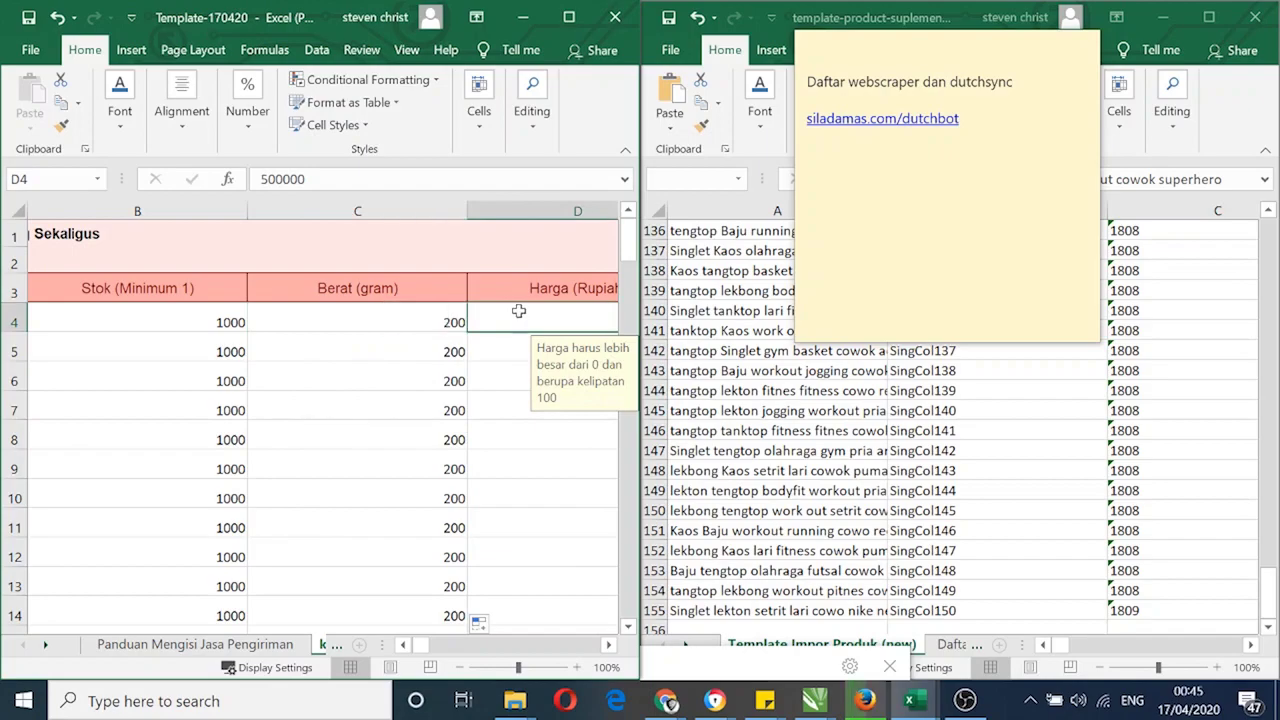
pyautogui.click(377, 314)
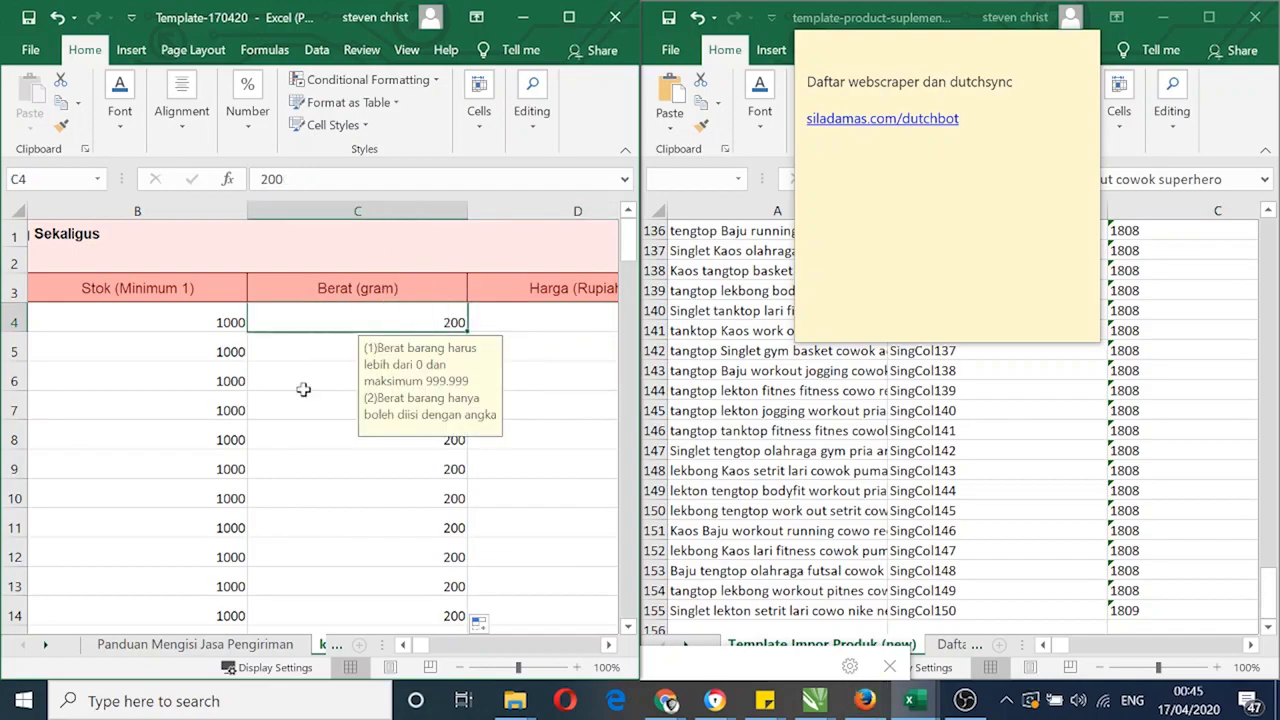
# Set the price in D4 to 35000 rupiah and fill it down the Harga column for all product rows
pyautogui.click(566, 325)
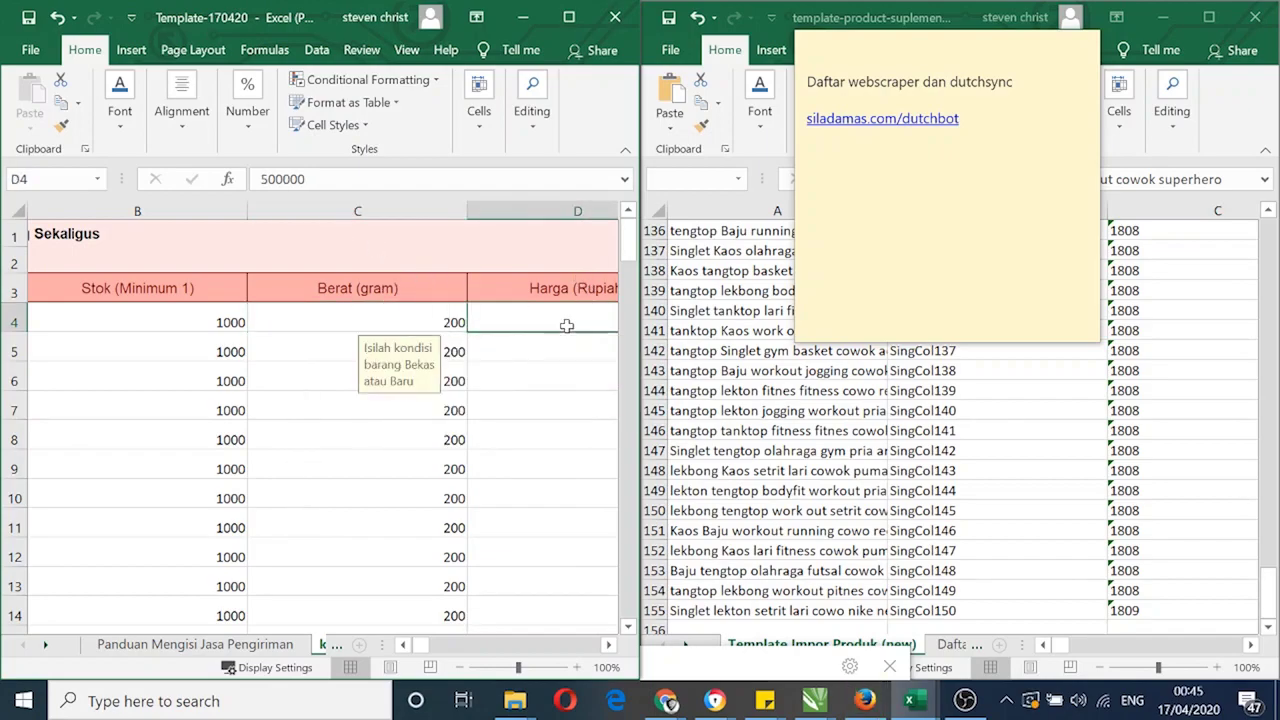
pyautogui.press('Right')
pyautogui.press('Left')
pyautogui.press('Left')
pyautogui.press('Right')
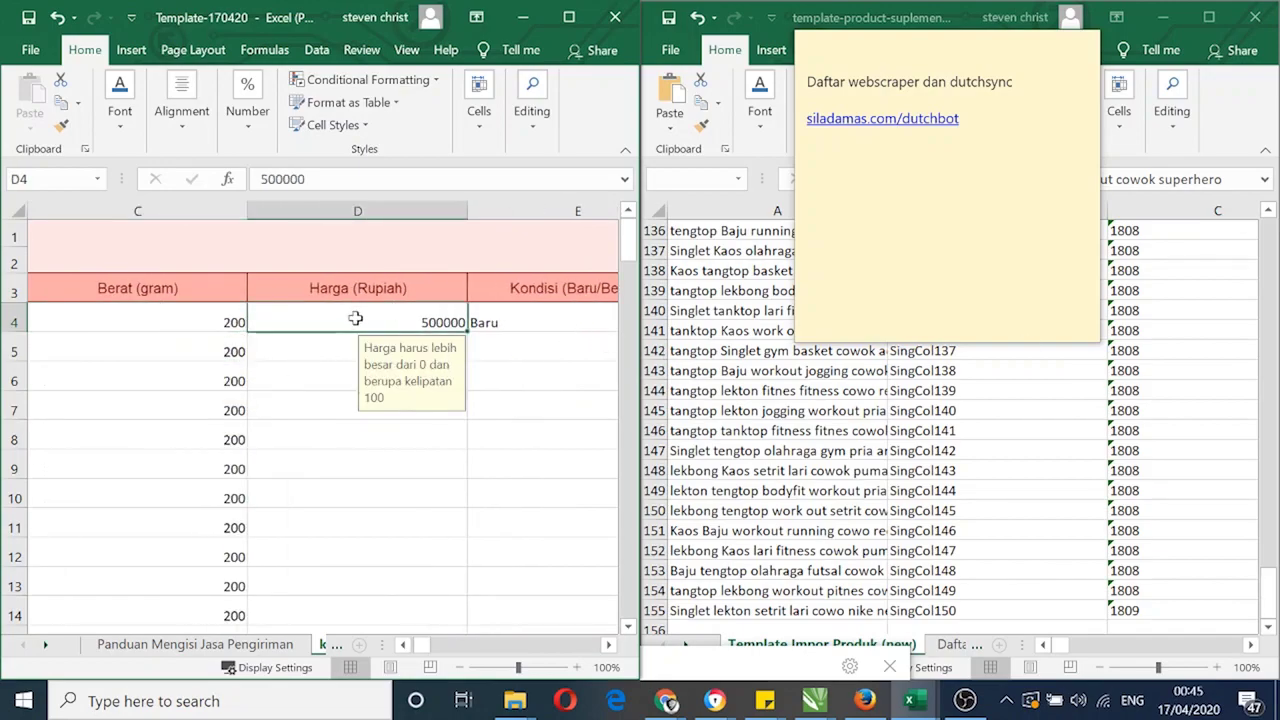
pyautogui.write('35000')
pyautogui.press('Return')
pyautogui.click(463, 330)
pyautogui.doubleClick(465, 331)
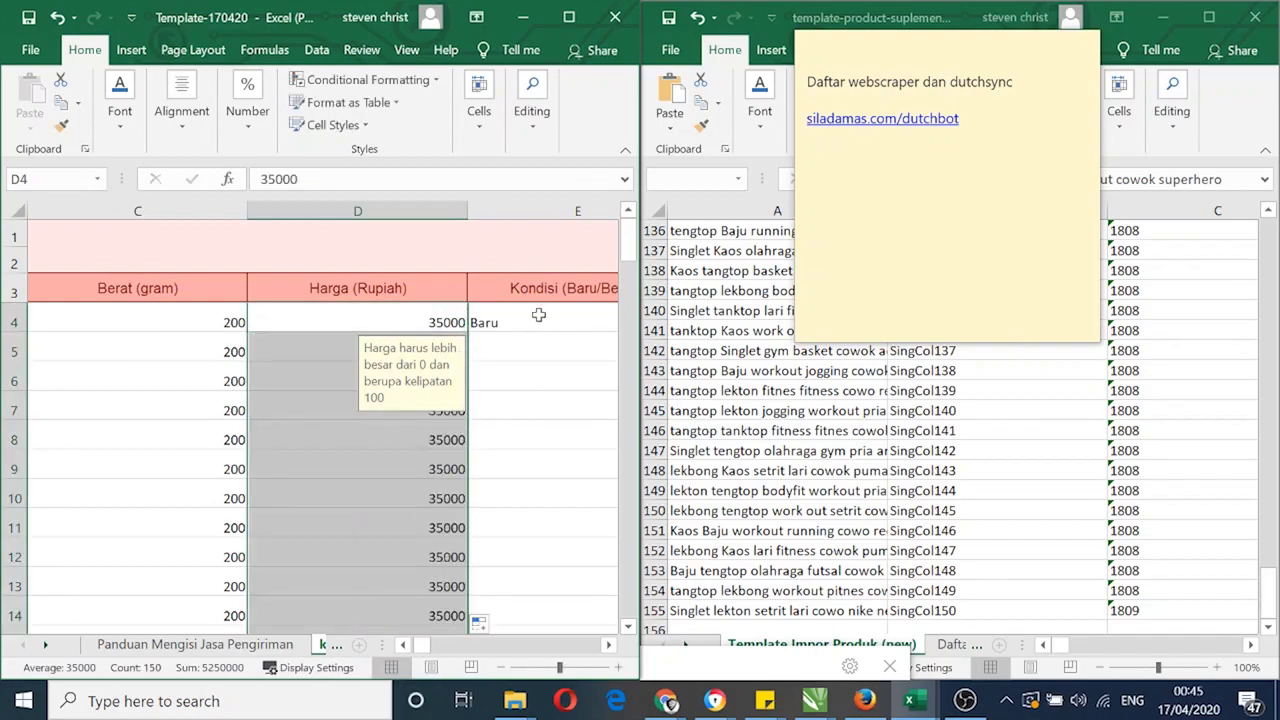
# Fill the condition Baru from E4 down the Kondisi column for all product rows
pyautogui.click(540, 317)
pyautogui.hscroll(2, 540, 317)
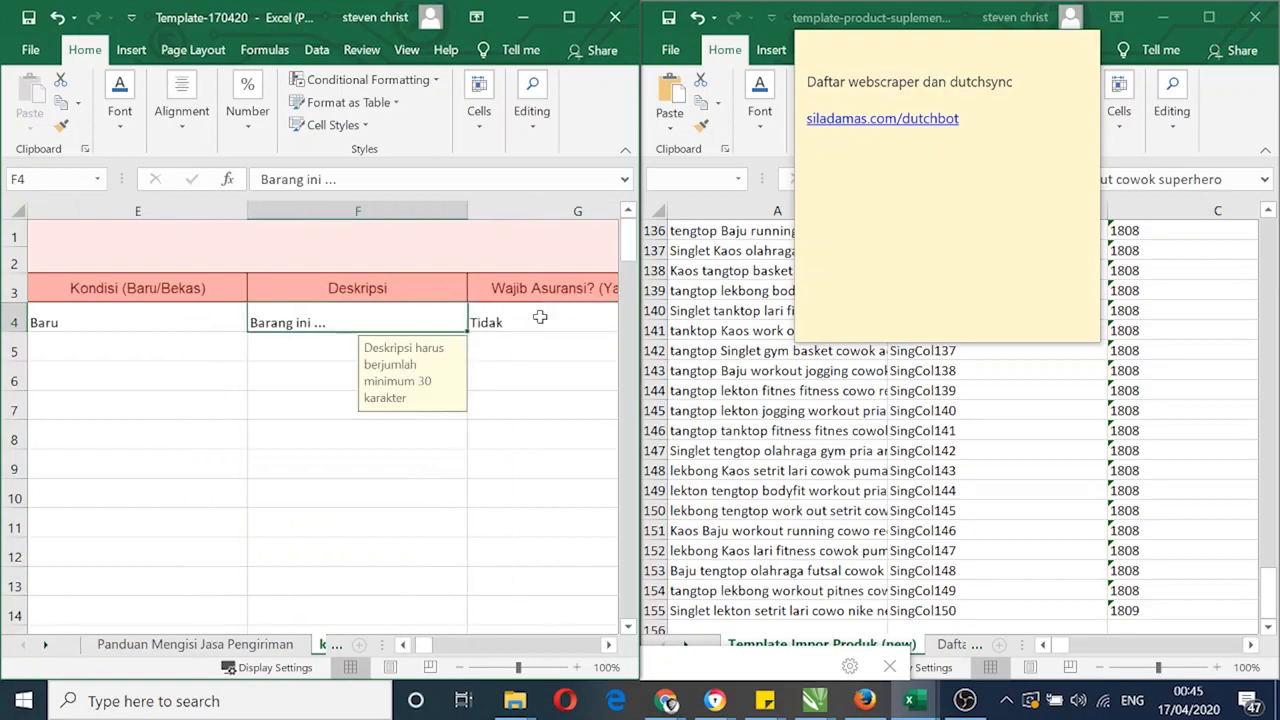
pyautogui.doubleClick(247, 333)
# Copy the product description from D6 of the Tokopedia template into the Deskripsi cell F4 of the Bukalapak template
pyautogui.click(352, 320)
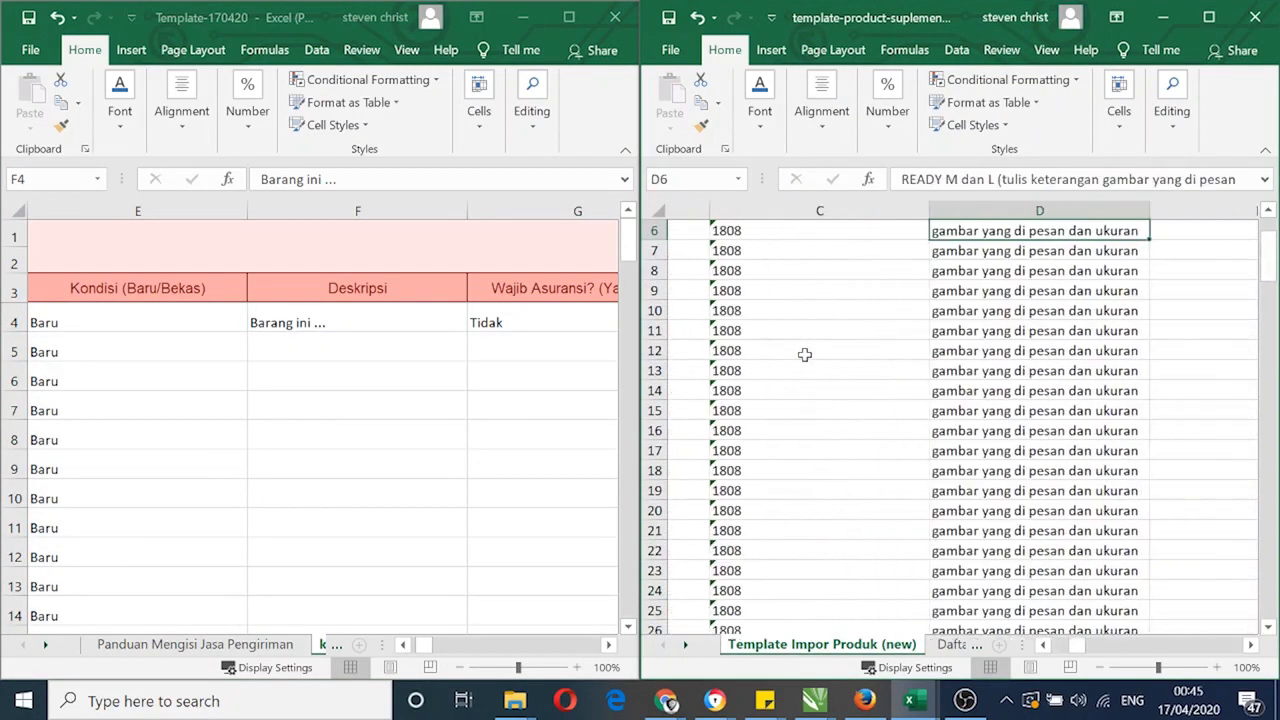
pyautogui.press('Right')
pyautogui.press('Up')
pyautogui.press('Left')
pyautogui.press('Left')
pyautogui.press('Right')
pyautogui.press('Down')
pyautogui.hotkey('ctrl', 'c')
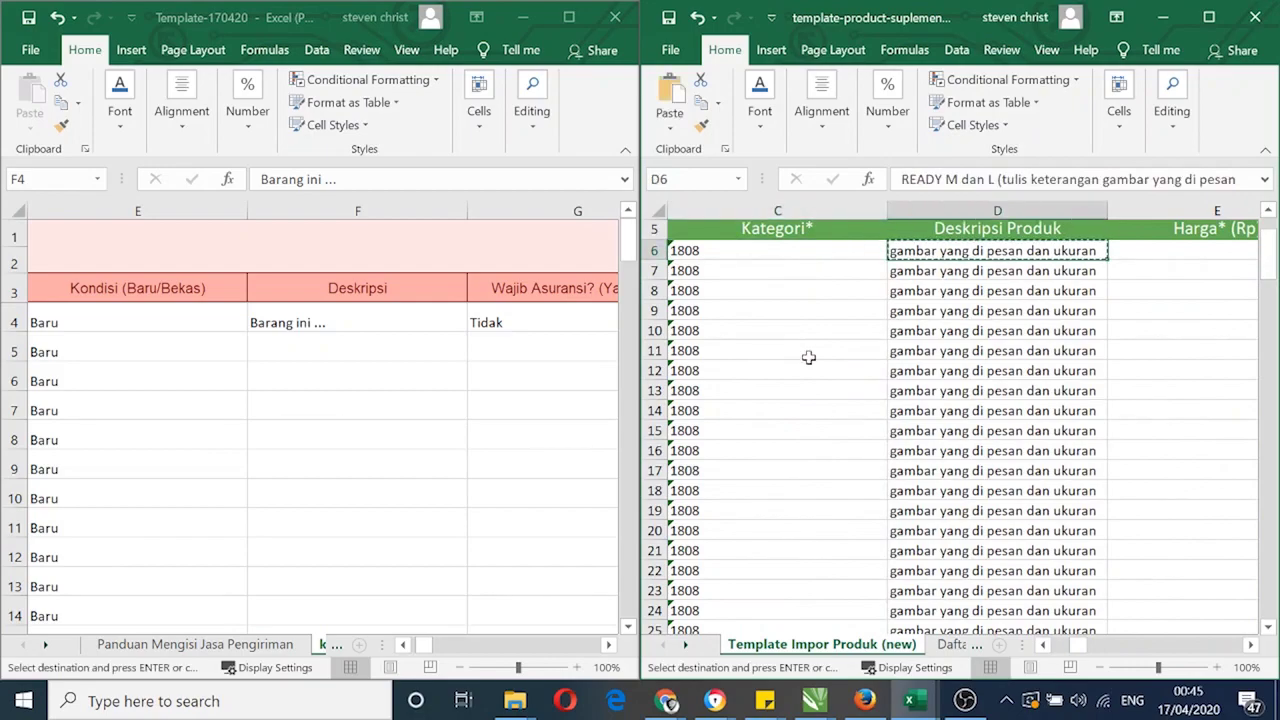
pyautogui.click(330, 322)
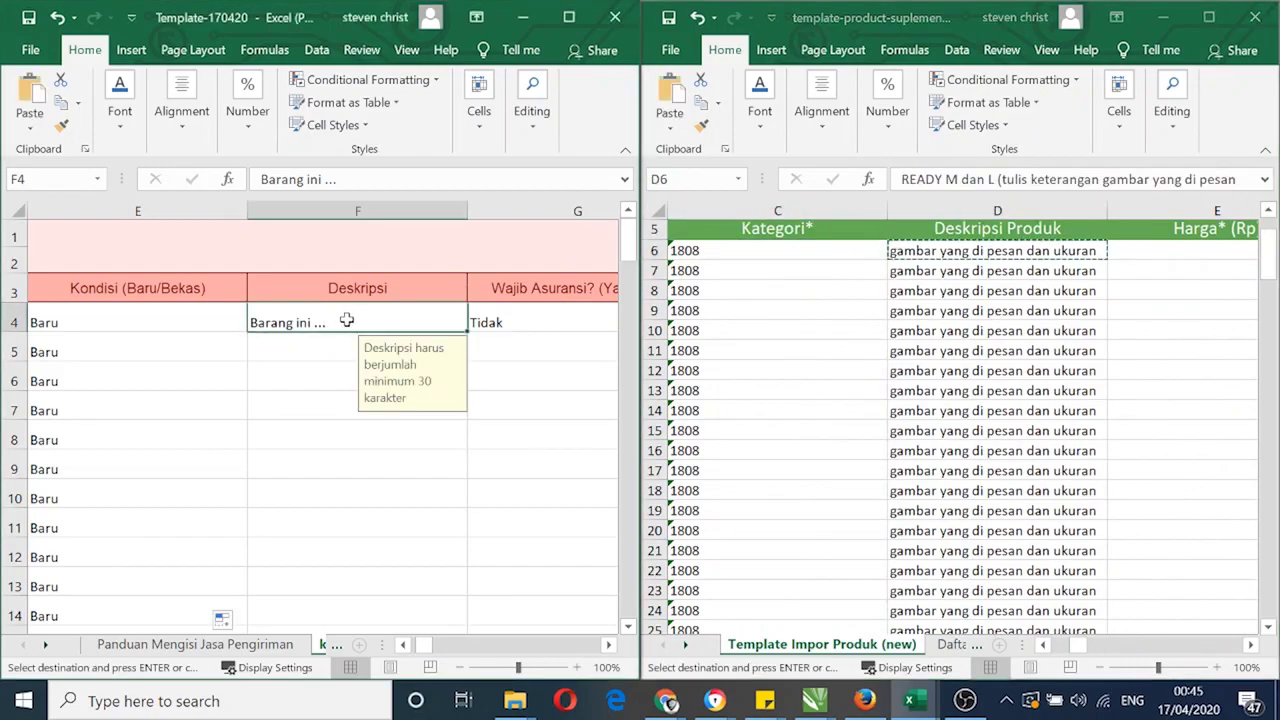
pyautogui.hotkey('ctrl', 'v')
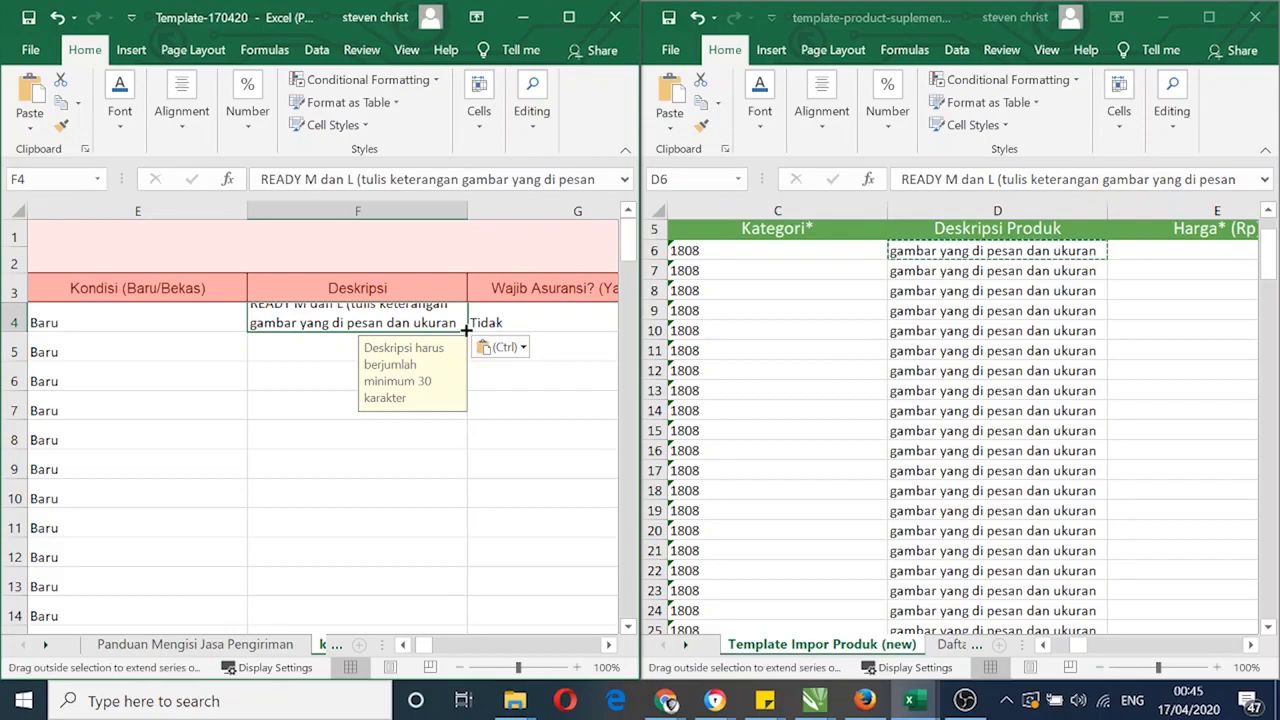
# Fill the description from F4 down the Deskripsi column for all product rows
pyautogui.click(345, 353)
pyautogui.click(397, 323)
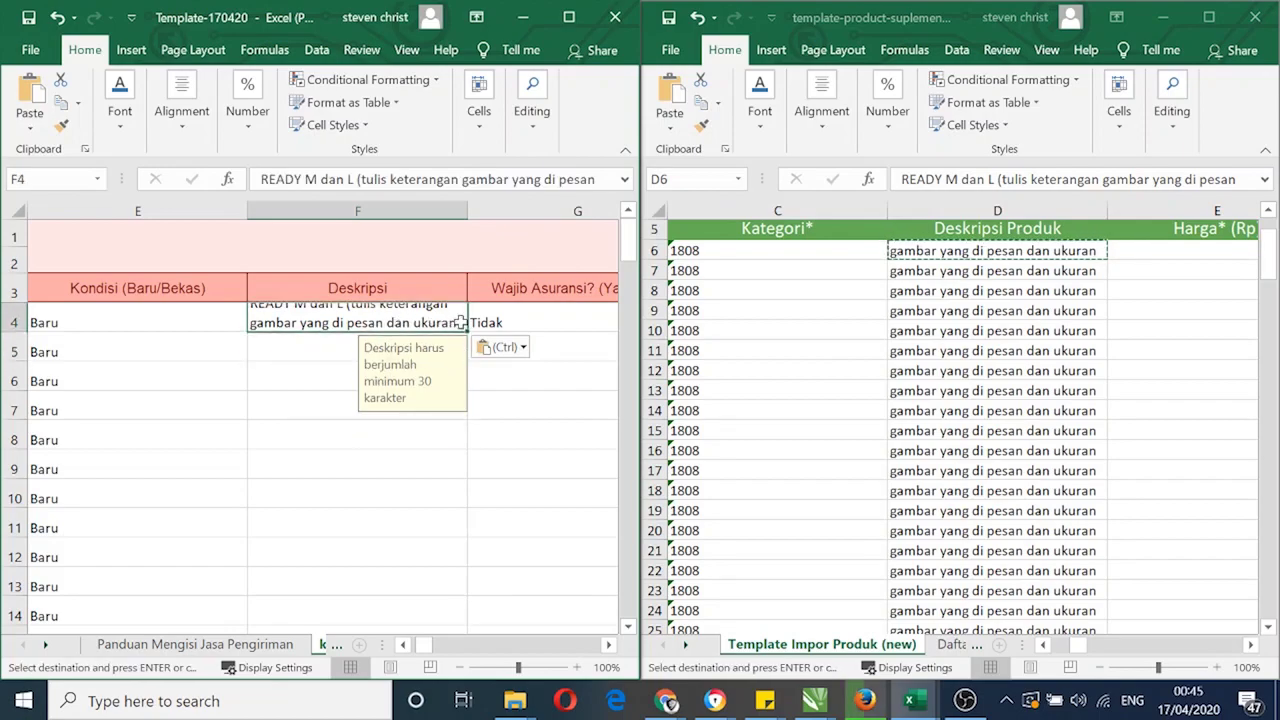
pyautogui.doubleClick(467, 333)
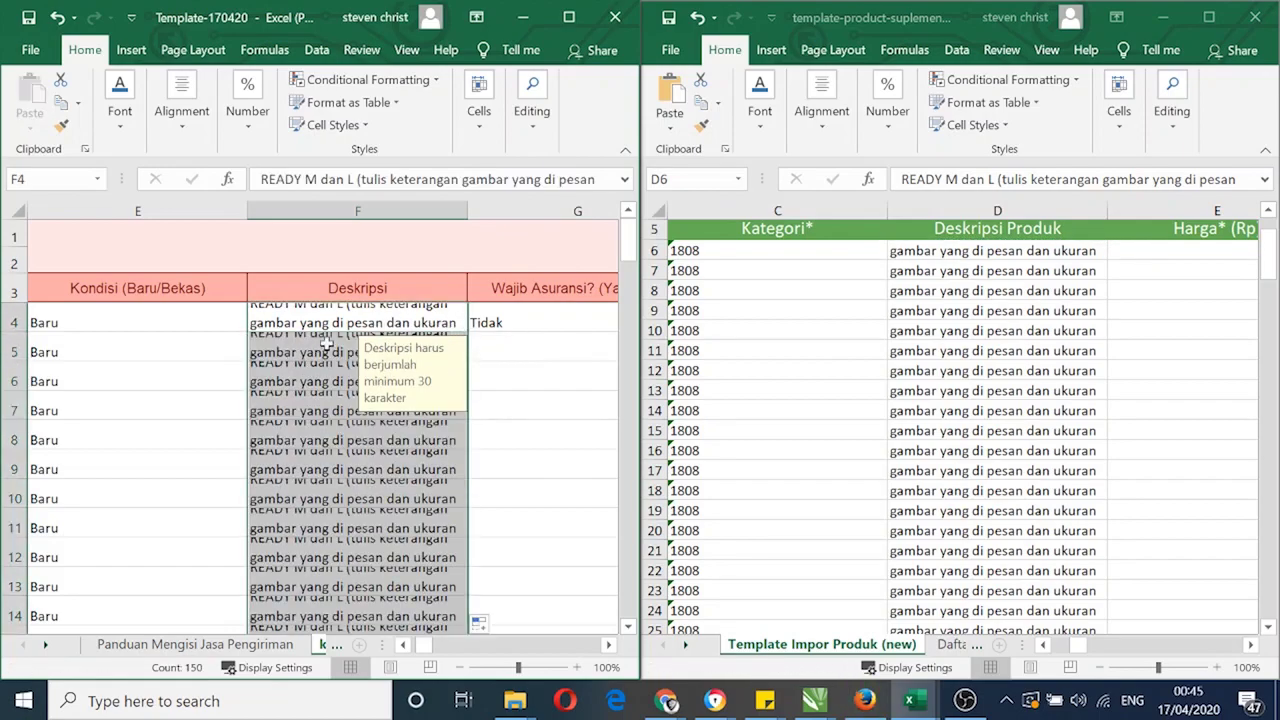
# Fill the insurance value Tidak from G4 down the Wajib Asuransi column for all product rows
pyautogui.press('Left')
pyautogui.press('Right')
pyautogui.press('Right')
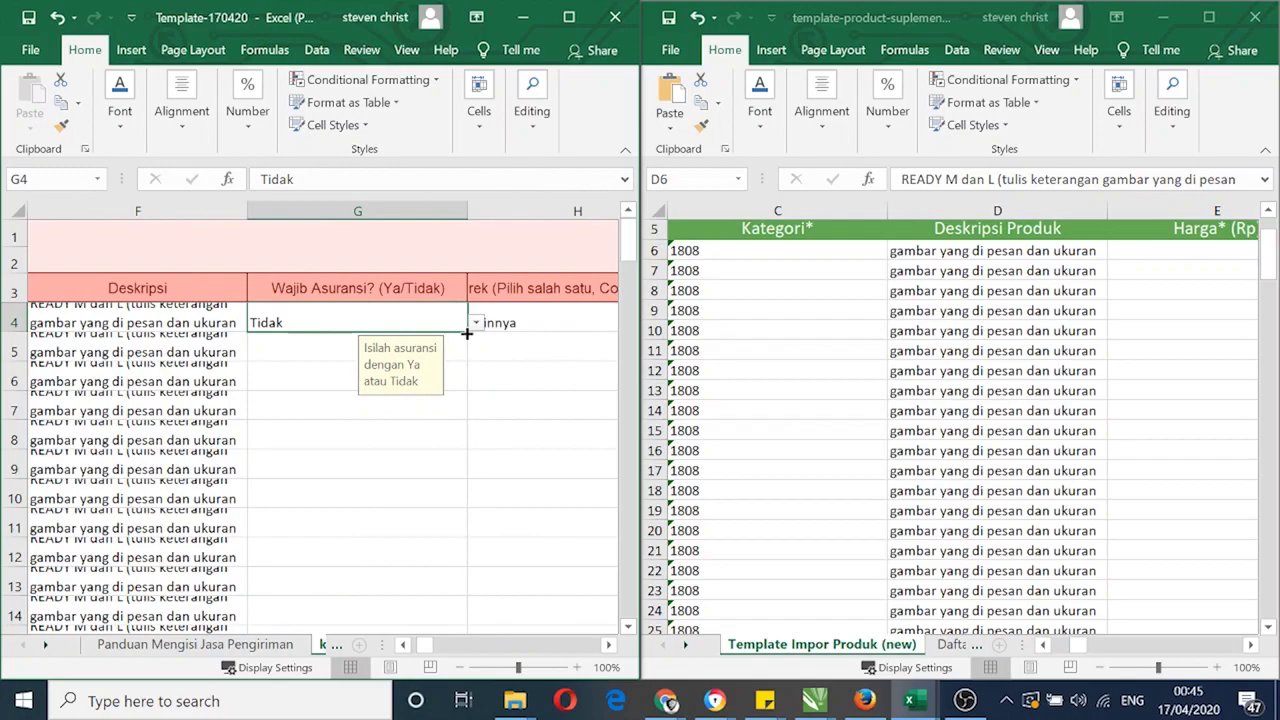
pyautogui.doubleClick(467, 333)
# Fill the brand Lainnya from H4 and the type Kaos Polos from I4 down their columns for all product rows
pyautogui.click(559, 322)
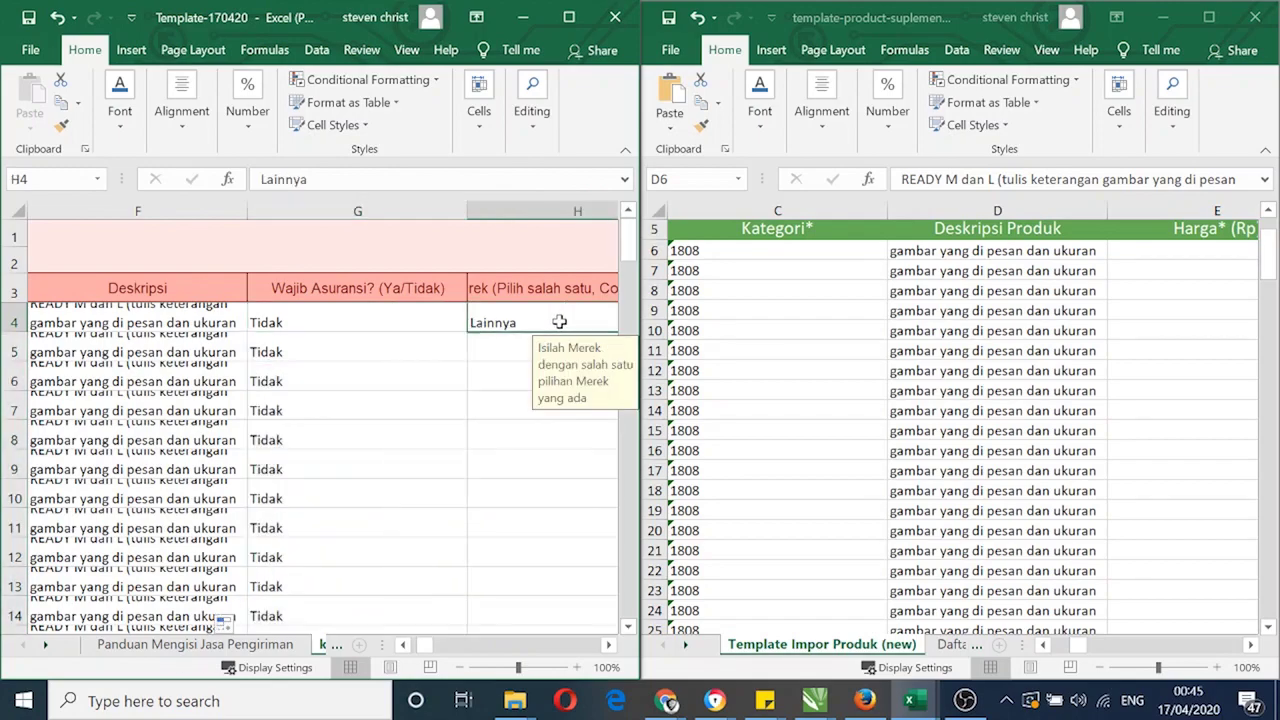
pyautogui.hscroll(2, 559, 322)
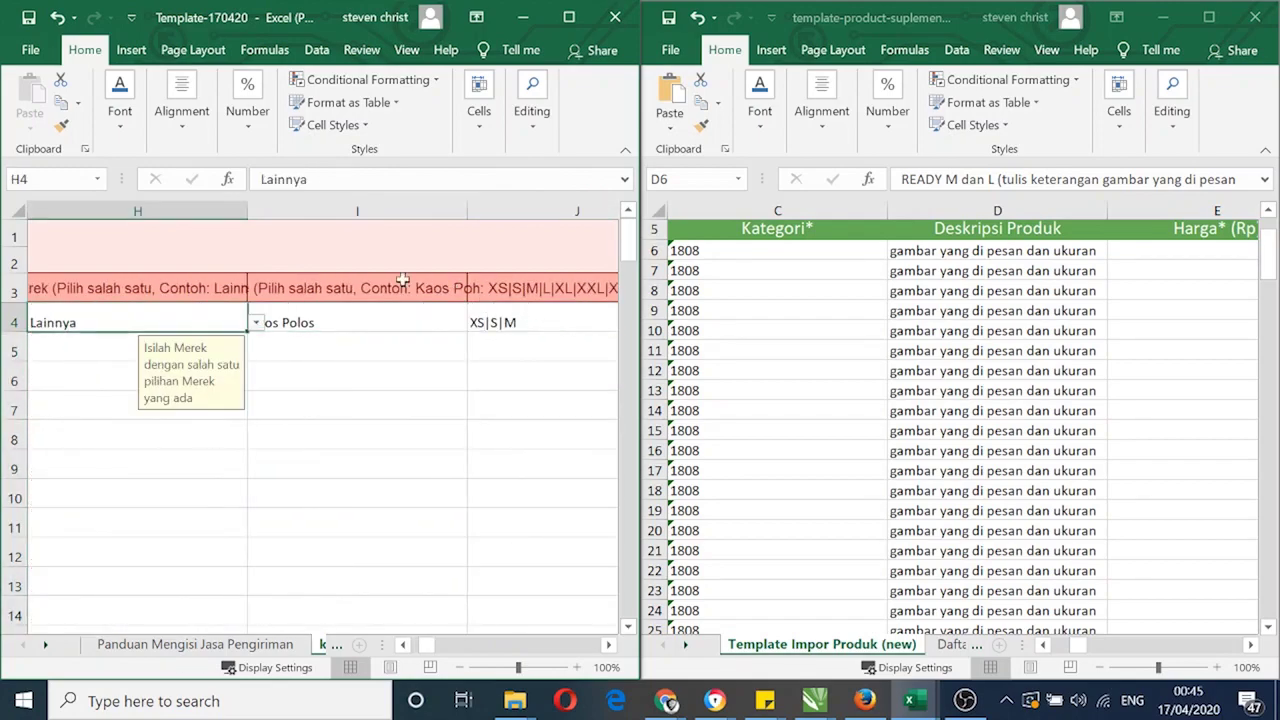
pyautogui.doubleClick(247, 333)
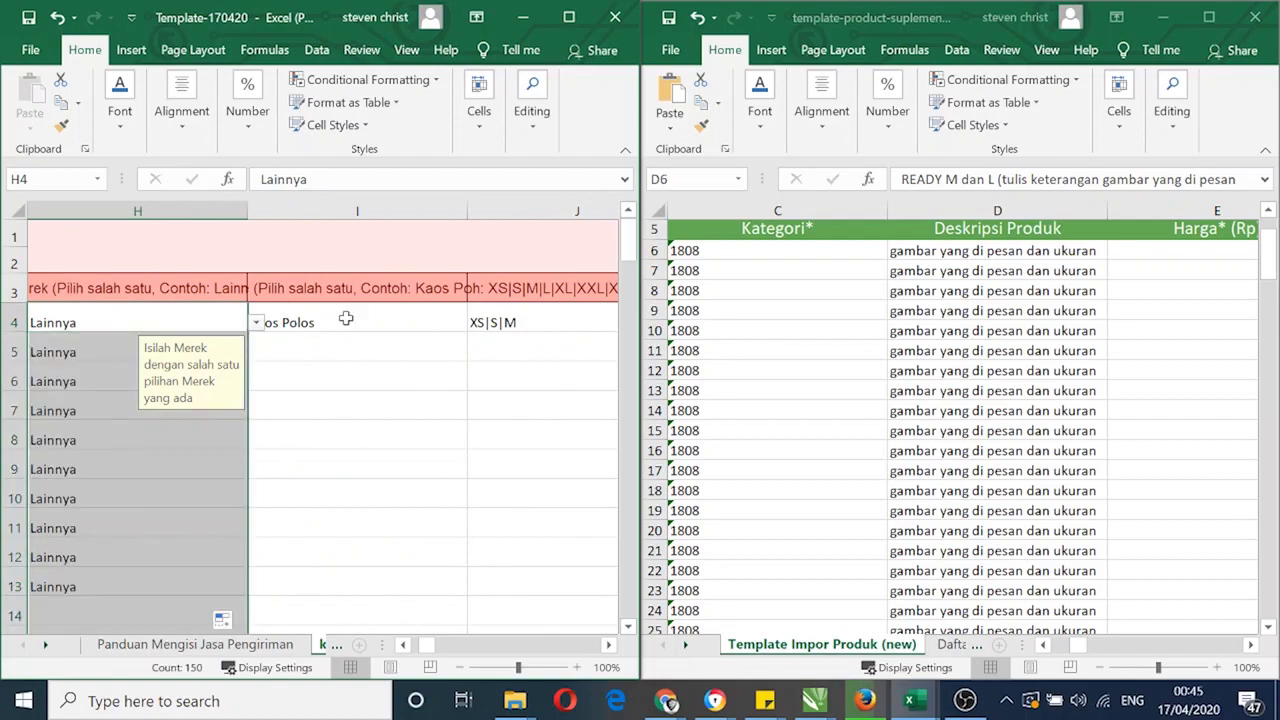
pyautogui.click(370, 320)
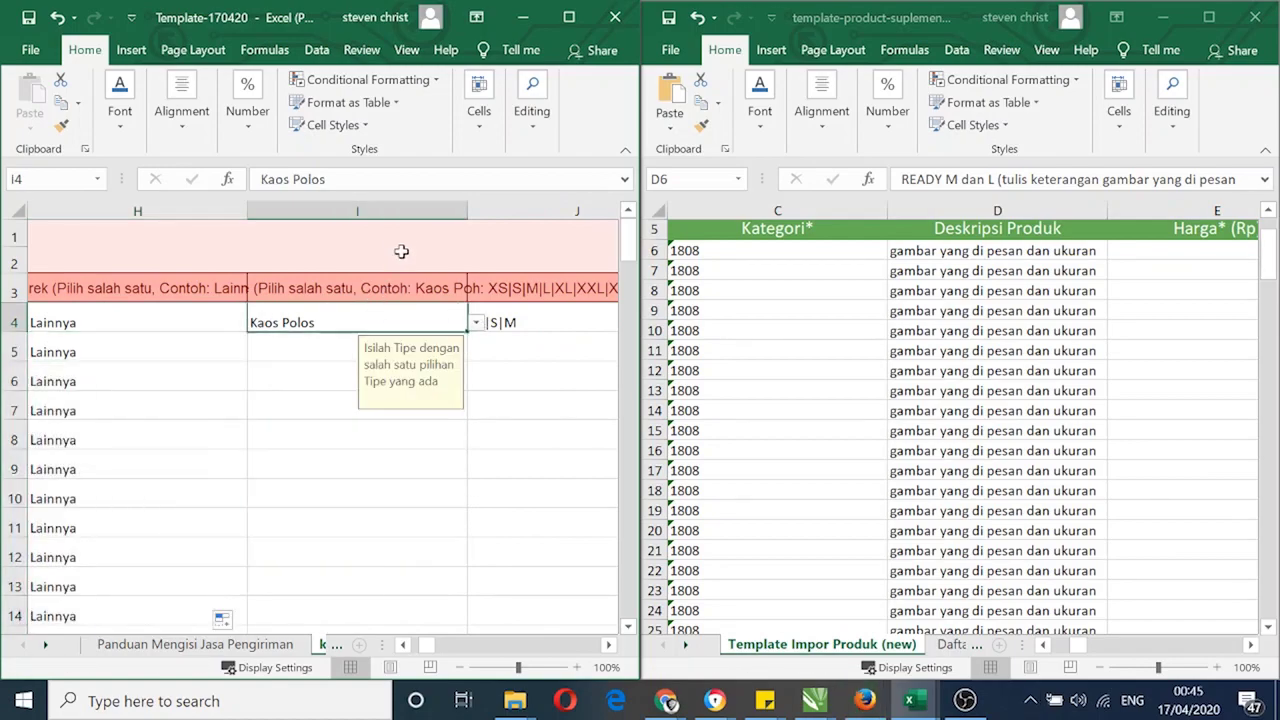
pyautogui.doubleClick(466, 330)
# Maximize the Bukalapak workbook window and select the size cell J4
pyautogui.click(546, 327)
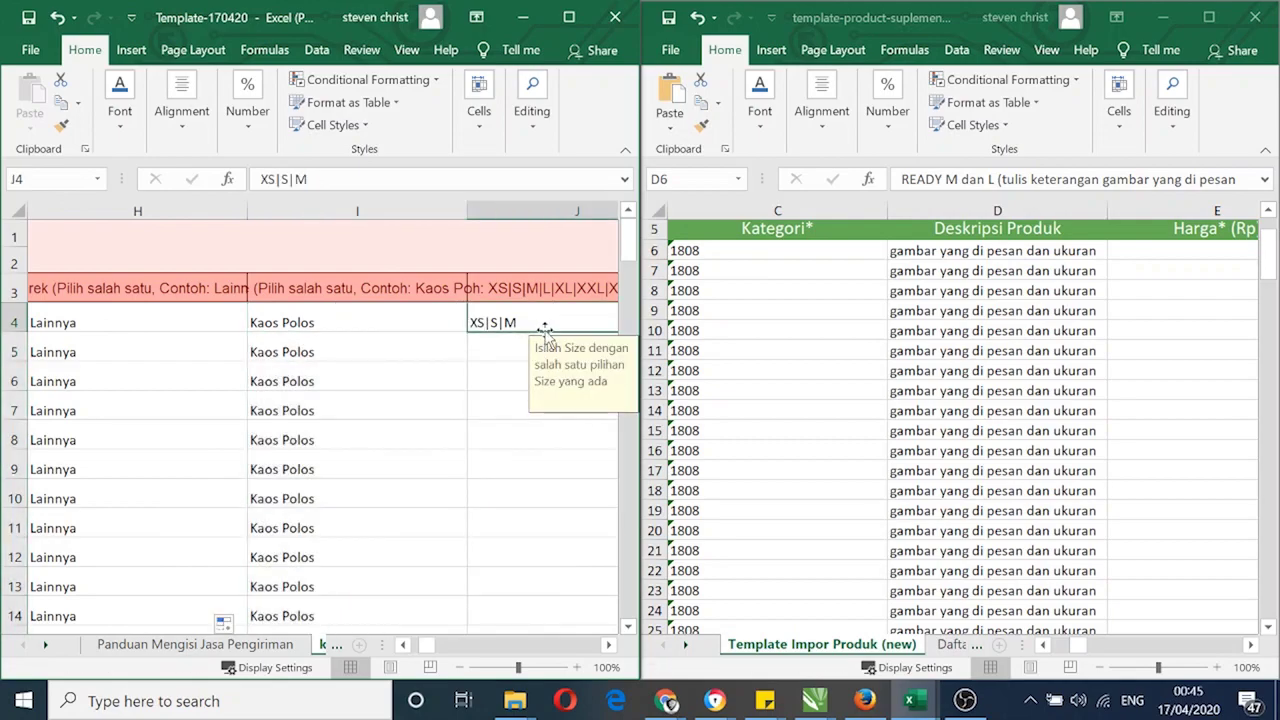
pyautogui.press('Right')
pyautogui.press('Left')
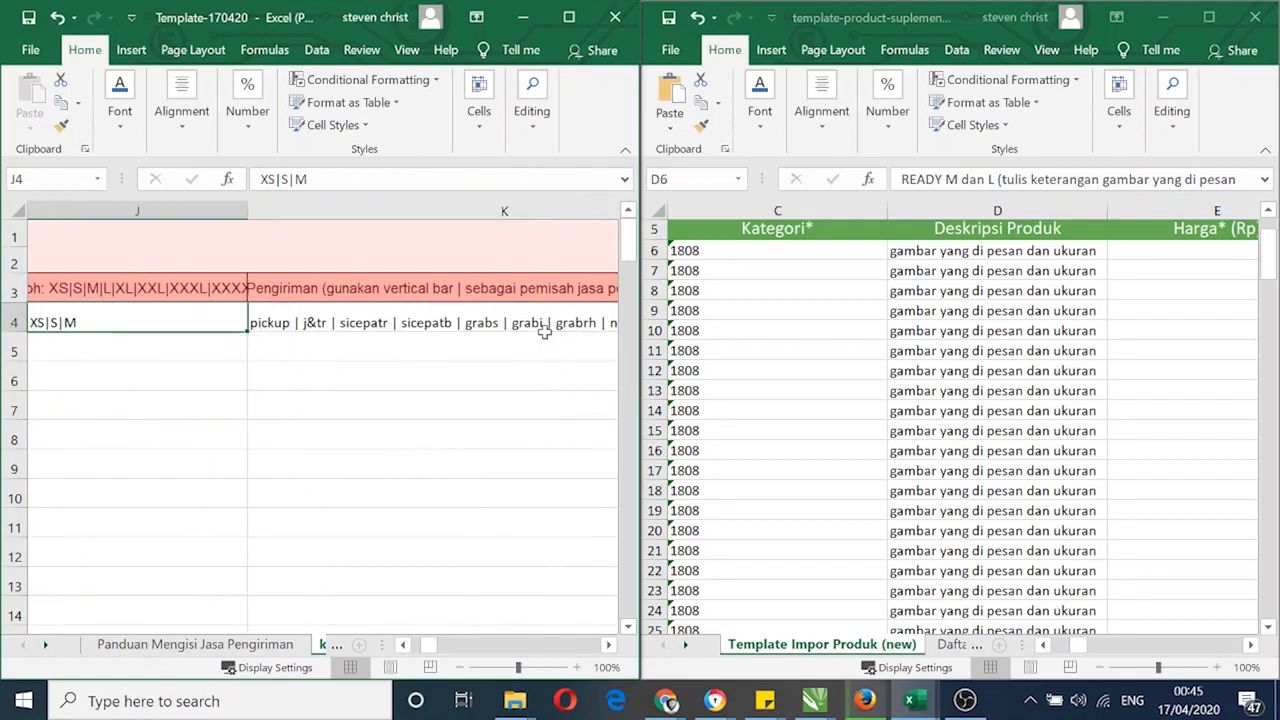
pyautogui.press('Up')
pyautogui.press('Down')
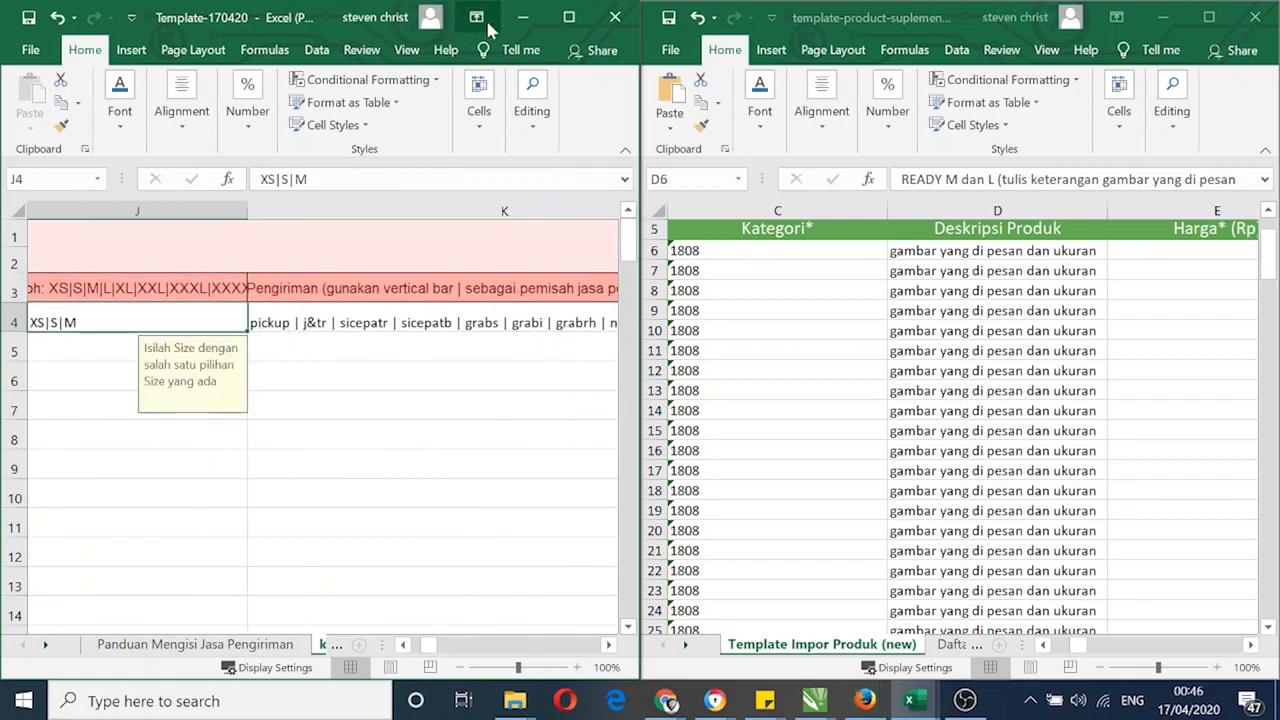
pyautogui.click(569, 17)
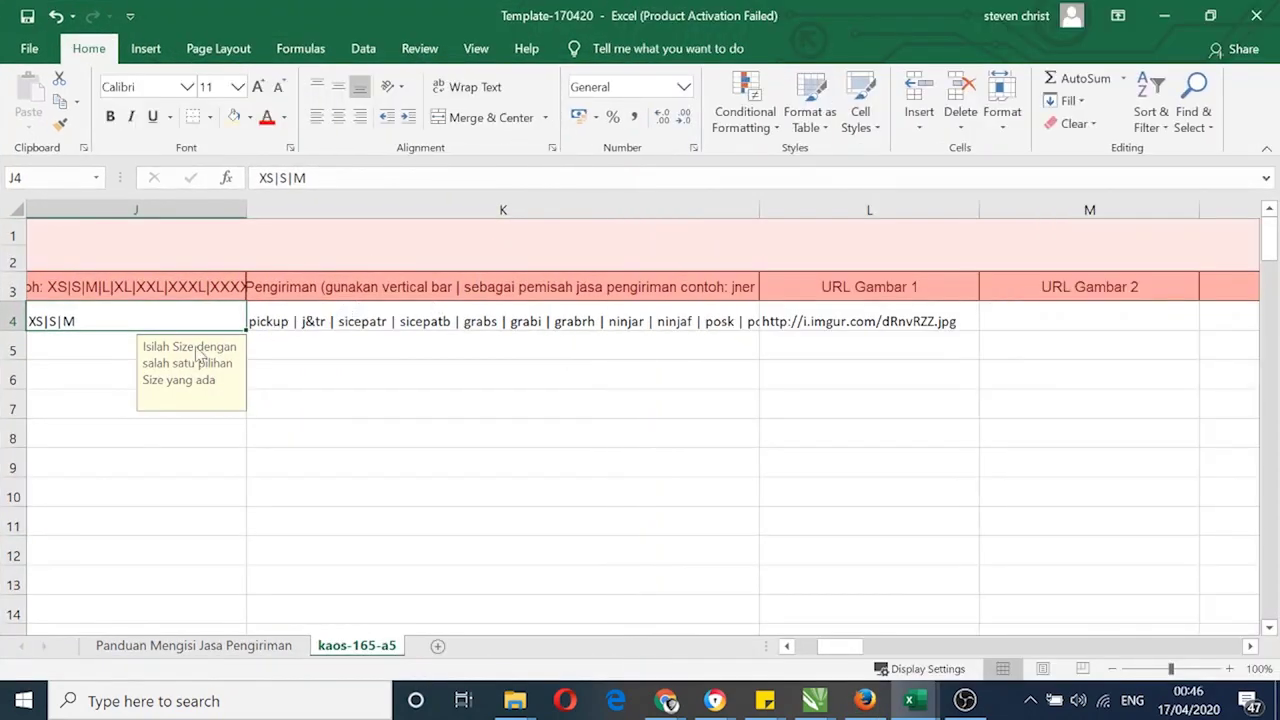
pyautogui.click(63, 349)
pyautogui.press('Left')
pyautogui.press('Right')
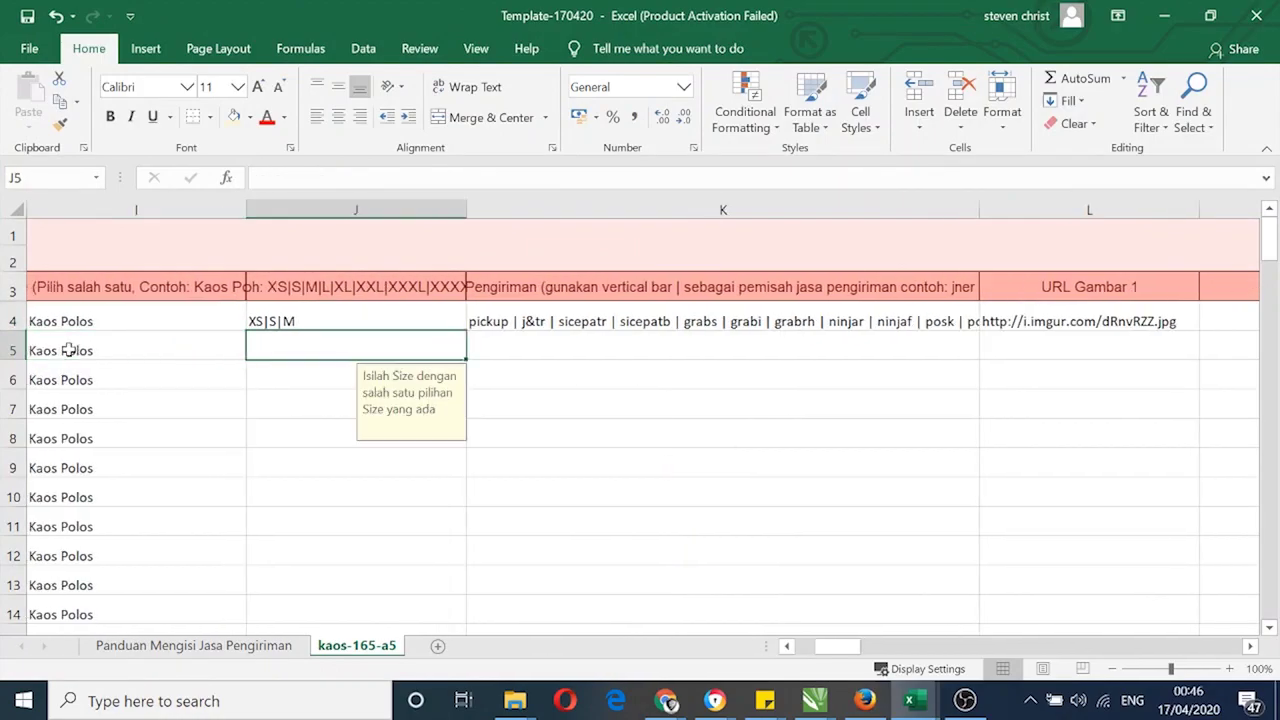
pyautogui.press('Up')
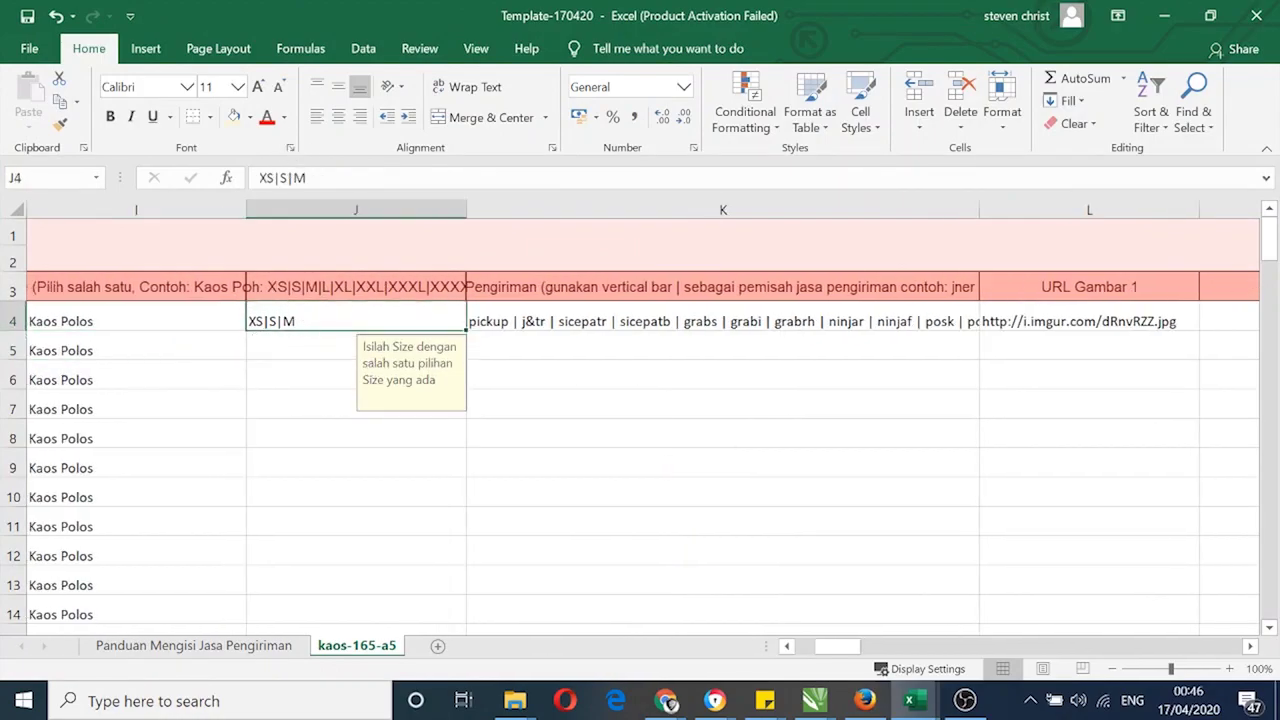
# Set the sizes in J4 to M|L|XL and fill them down the size column for all product rows
pyautogui.click(279, 178)
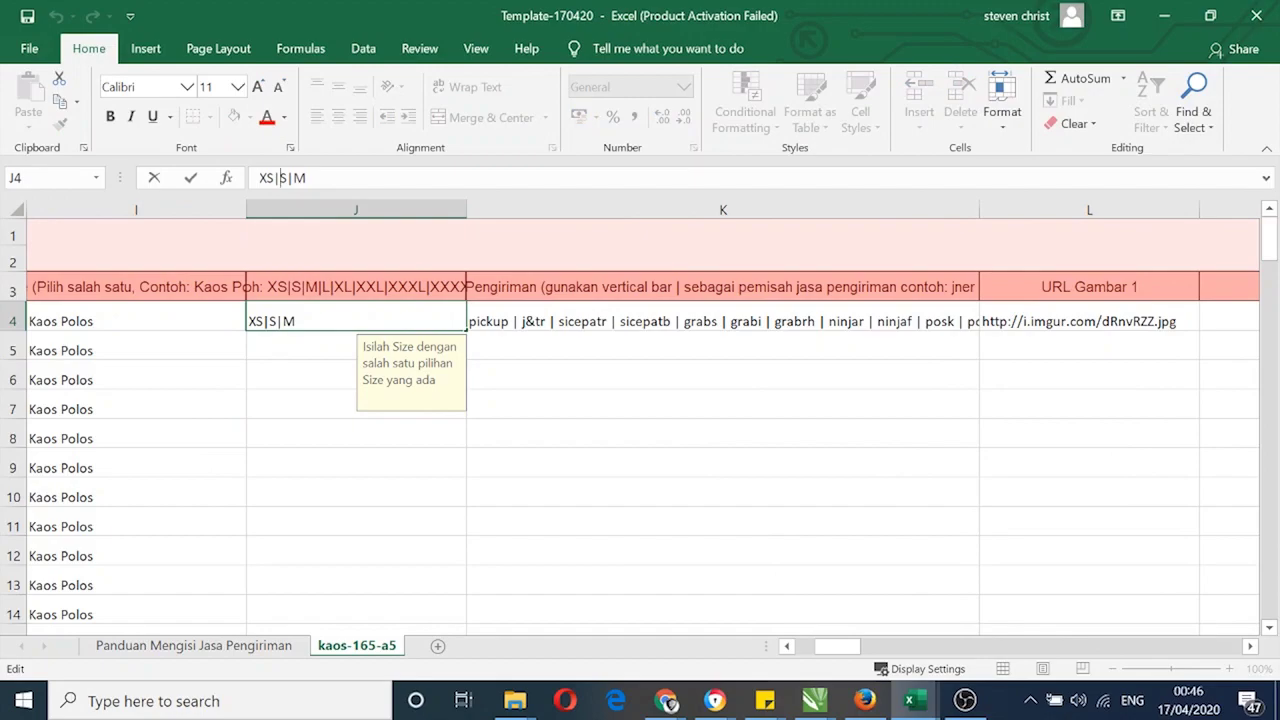
pyautogui.doubleClick(280, 178)
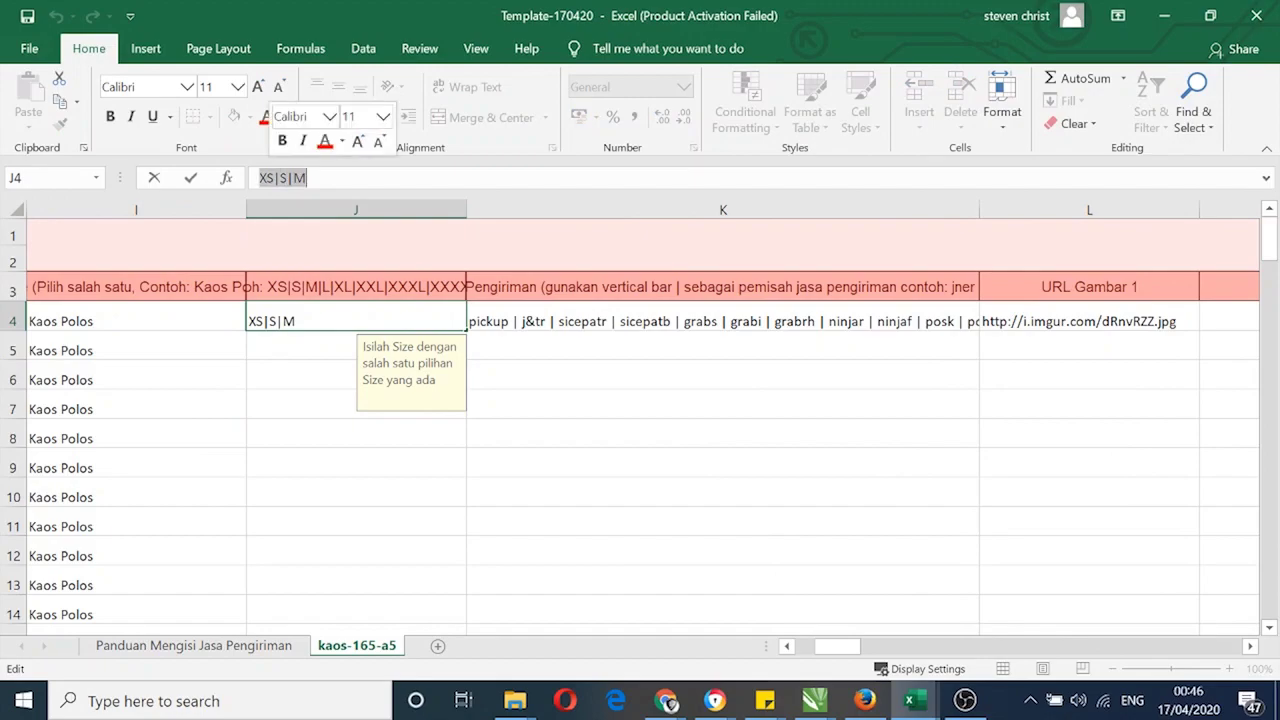
pyautogui.press('Left')
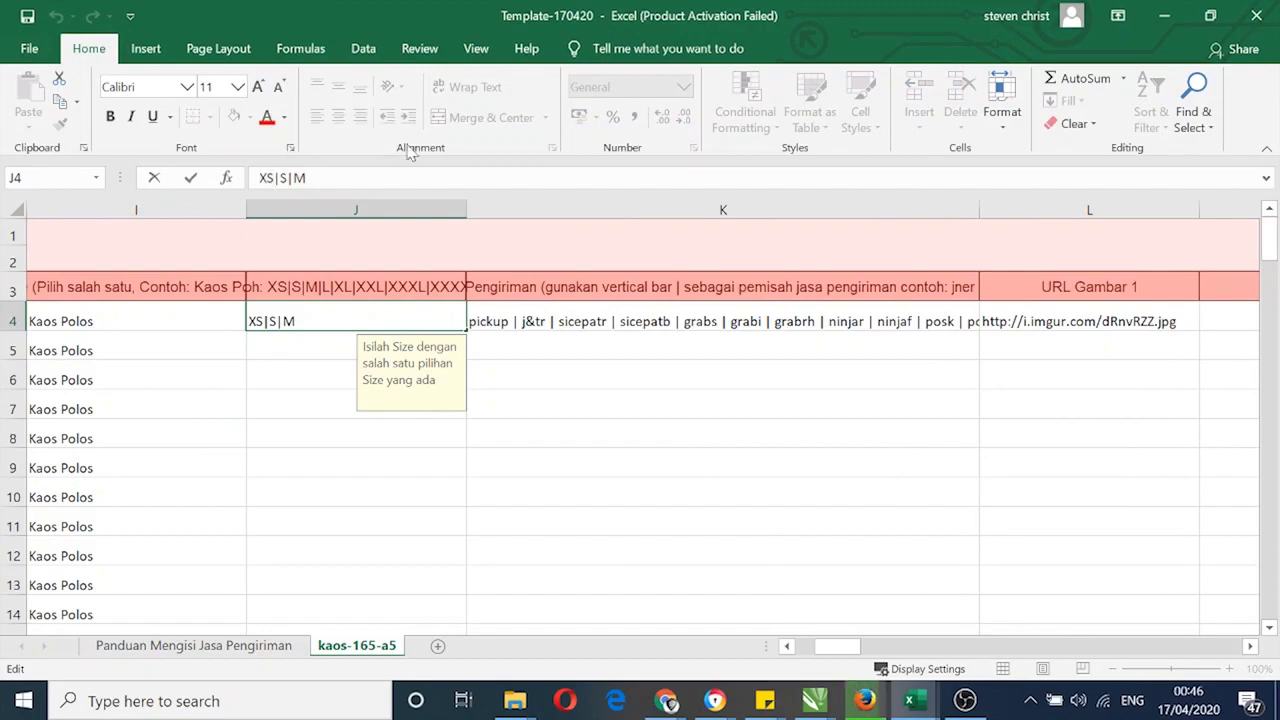
pyautogui.press('BackSpace')
pyautogui.press('BackSpace')
pyautogui.write('M')
pyautogui.press('BackSpace')
pyautogui.write('L')
pyautogui.press('BackSpace')
pyautogui.write('XL')
pyautogui.press('Return')
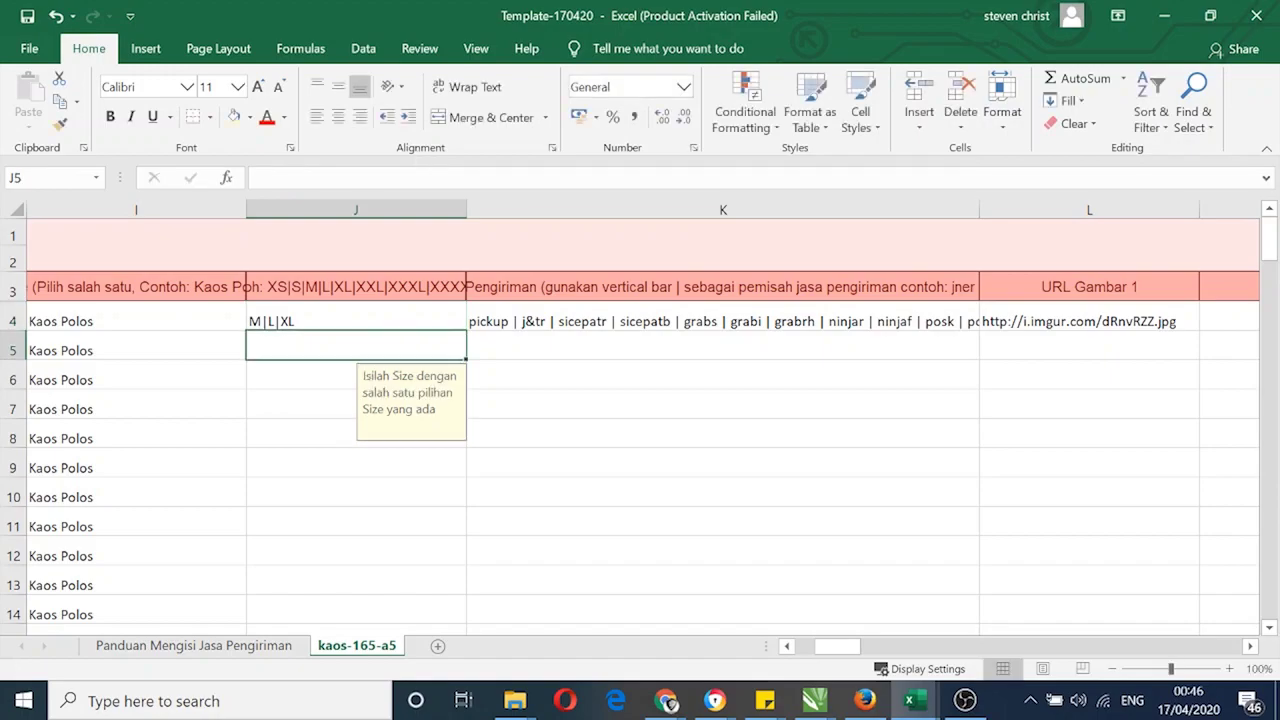
pyautogui.click(323, 321)
pyautogui.doubleClick(466, 328)
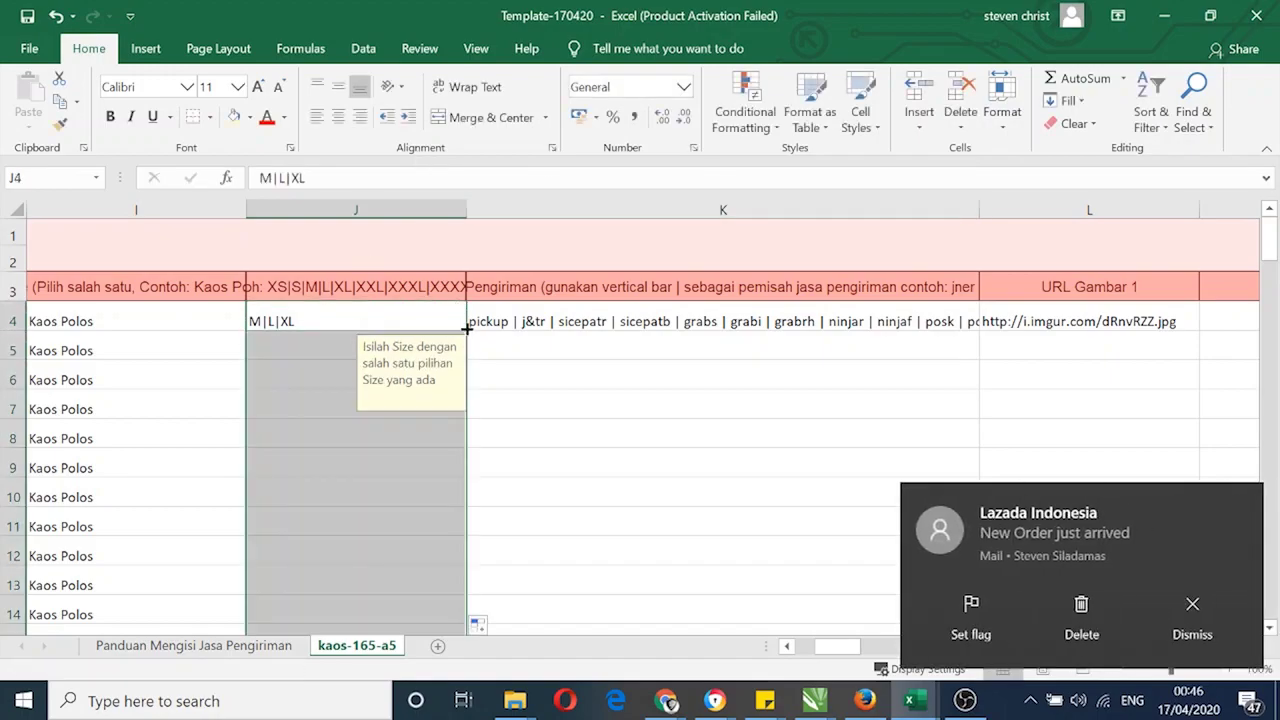
# Remove the courier code pickup and its separator from the start of the shipping list in K4
pyautogui.click(604, 323)
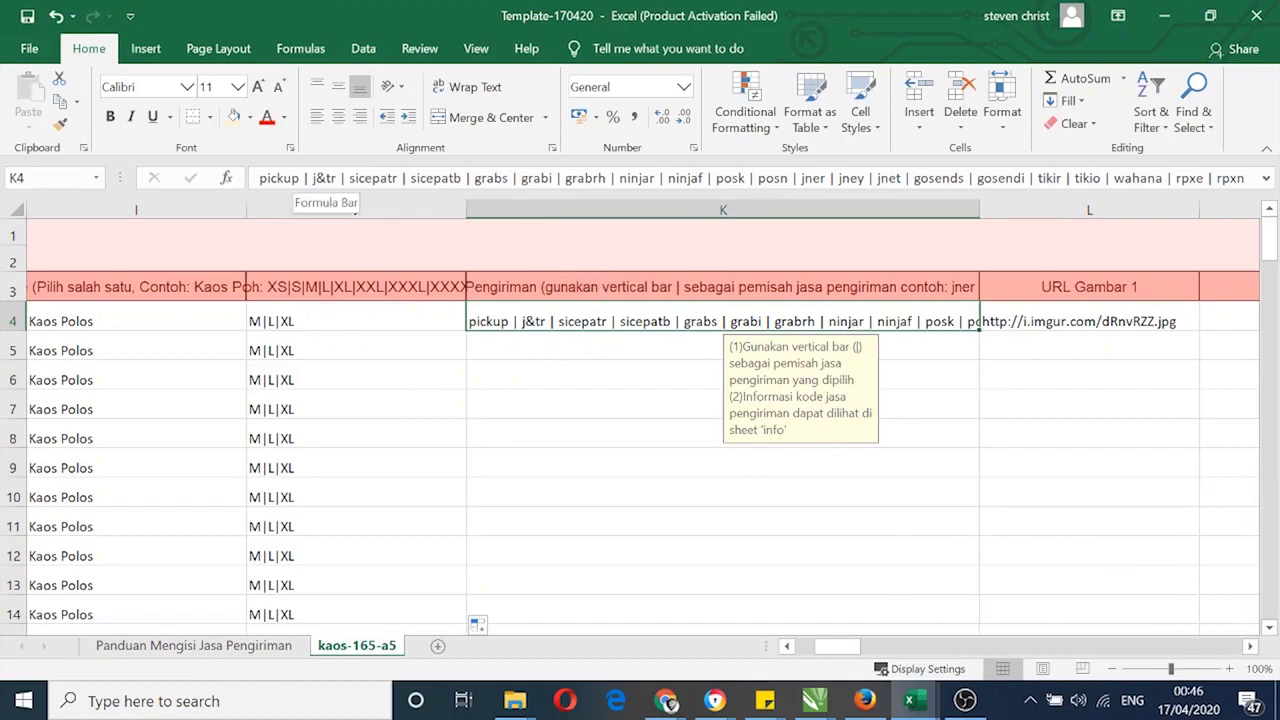
pyautogui.press('F2')
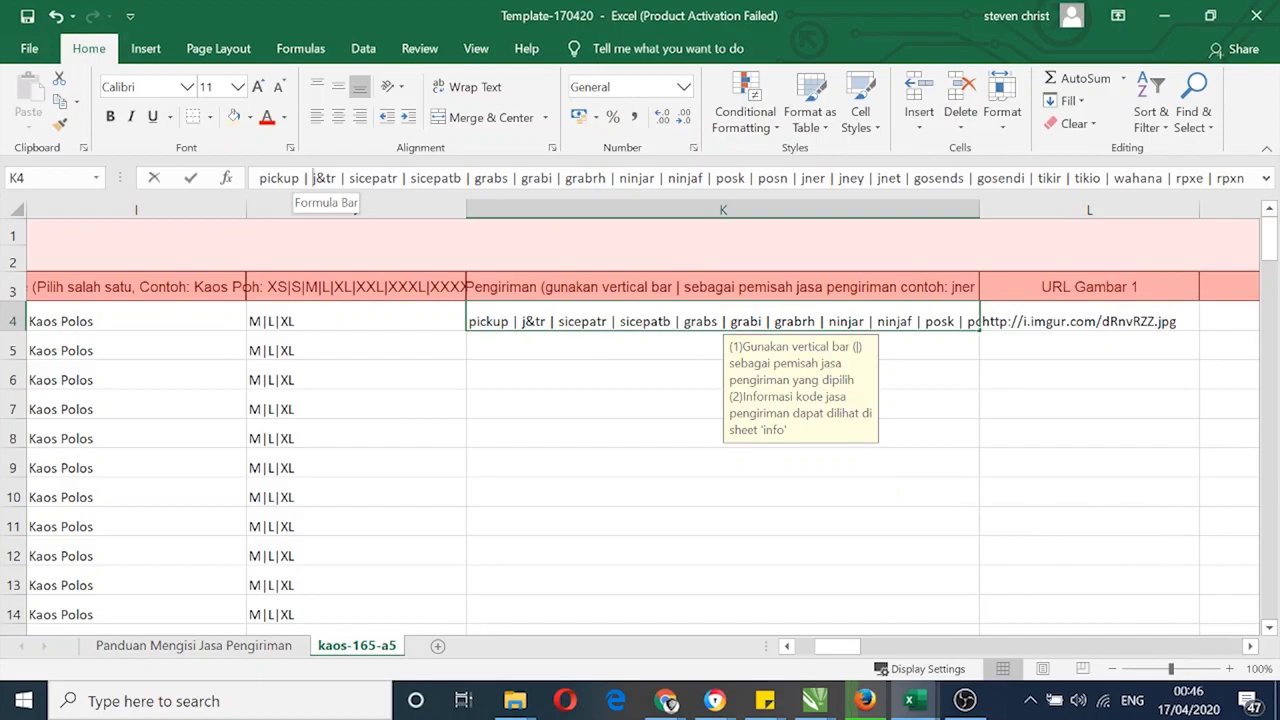
pyautogui.moveTo(307, 178); pyautogui.dragTo(259, 178)
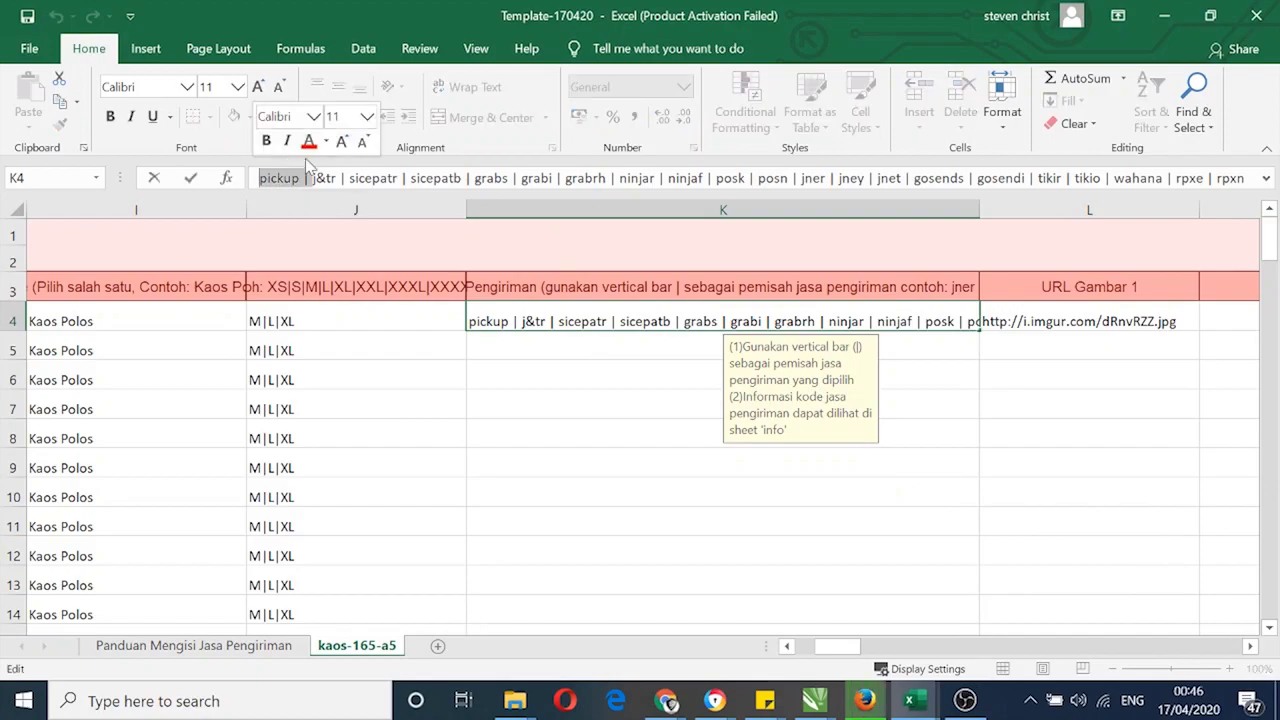
pyautogui.press('Delete')
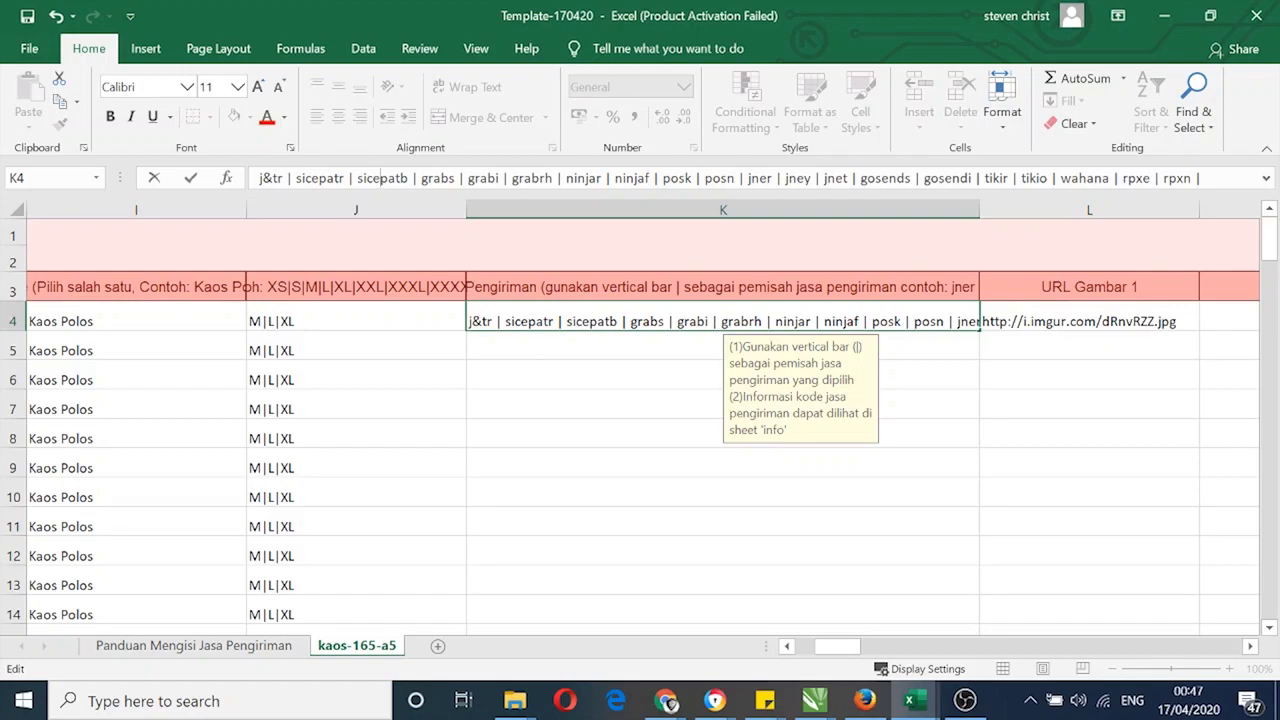
# Delete the courier code grabrh with its separator from the shipping list in K4
pyautogui.press('Right')
pyautogui.press('Right')
pyautogui.press('Right')
pyautogui.press('Right')
pyautogui.press('Right')
pyautogui.press('Right')
pyautogui.press('Right')
pyautogui.press('Right')
pyautogui.press('Right')
pyautogui.press('Right')
pyautogui.press('Right')
pyautogui.press('Right')
pyautogui.press('Right')
pyautogui.press('Right')
pyautogui.press('Right')
pyautogui.press('Right')
pyautogui.press('Right')
pyautogui.press('Right')
pyautogui.press('Right')
pyautogui.press('Right')
pyautogui.press('Right')
pyautogui.press('Right')
pyautogui.press('Right')
pyautogui.press('Right')
pyautogui.press('Right')
pyautogui.press('Right')
pyautogui.press('Right')
pyautogui.press('Right')
pyautogui.press('BackSpace')
pyautogui.press('BackSpace')
pyautogui.press('BackSpace')
pyautogui.press('BackSpace')
pyautogui.press('BackSpace')
pyautogui.press('BackSpace')
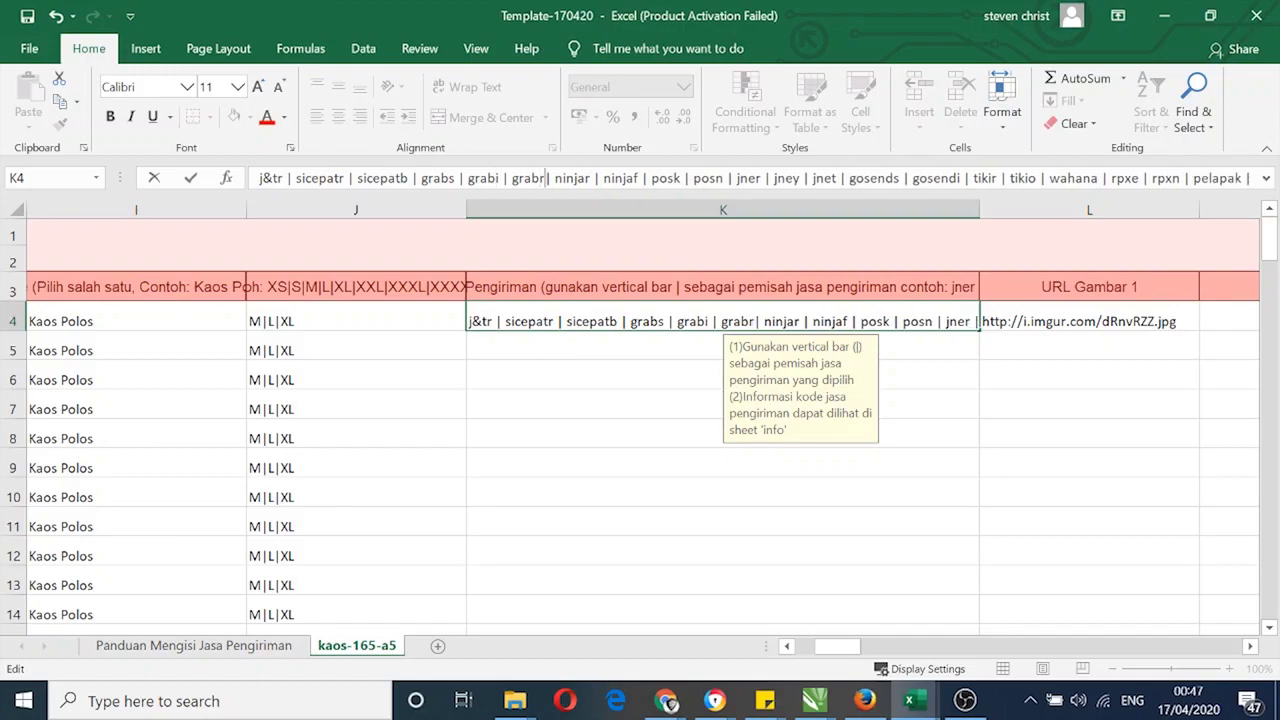
pyautogui.press('BackSpace')
pyautogui.press('BackSpace')
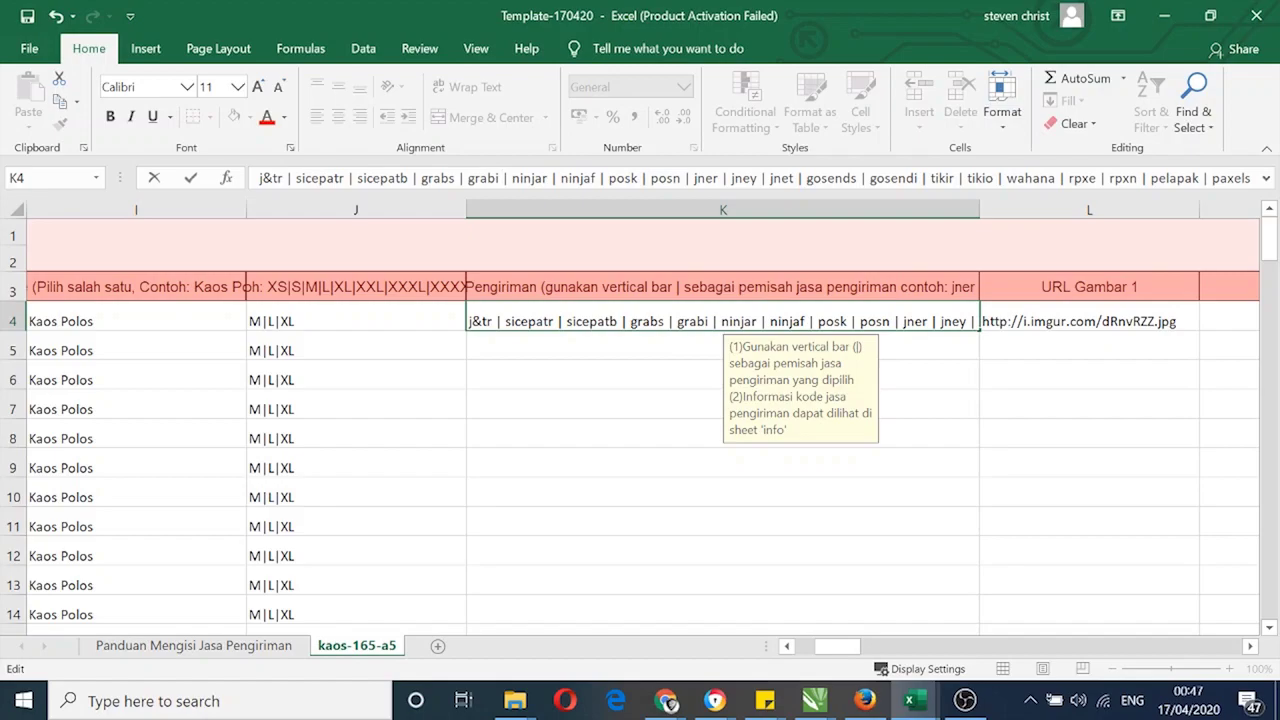
# Delete the courier codes posn and posk with their separators from the shipping list in K4
pyautogui.click(670, 178)
pyautogui.press('BackSpace')
pyautogui.press('BackSpace')
pyautogui.press('BackSpace')
pyautogui.press('BackSpace')
pyautogui.press('BackSpace')
pyautogui.press('BackSpace')
pyautogui.press('BackSpace')
pyautogui.press('BackSpace')
pyautogui.press('BackSpace')
pyautogui.press('BackSpace')
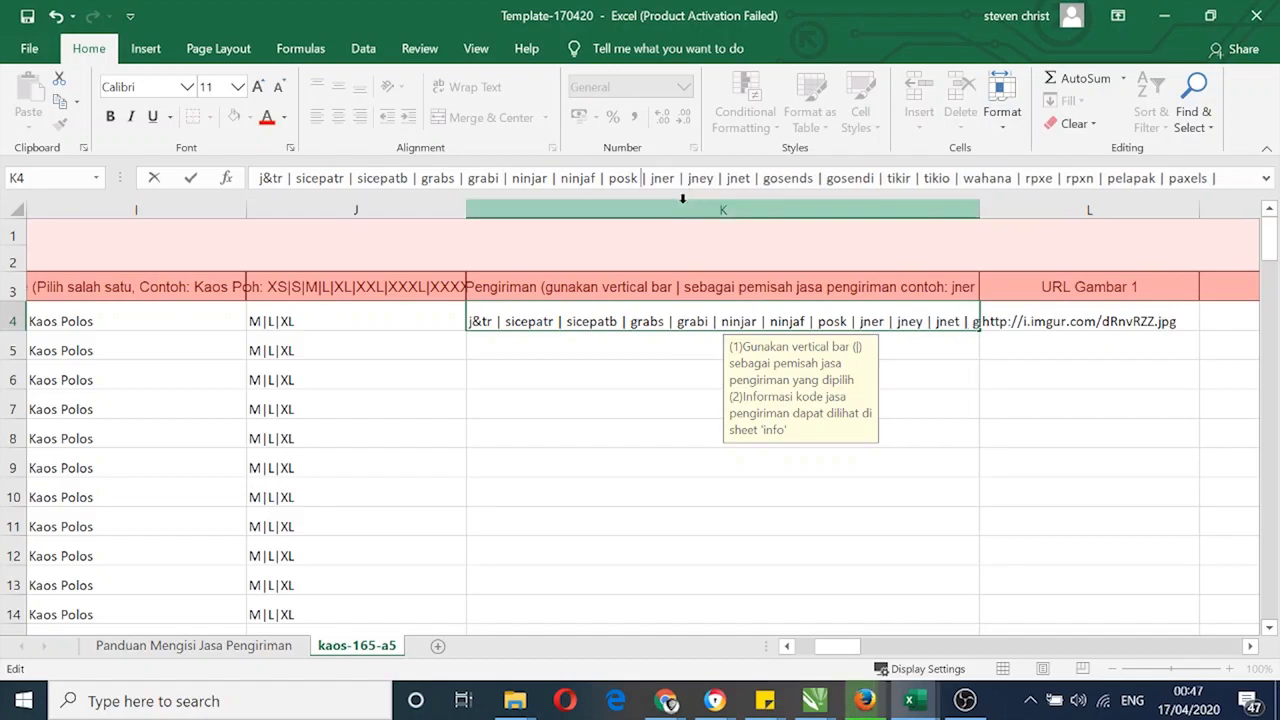
pyautogui.press('BackSpace')
pyautogui.press('BackSpace')
pyautogui.press('BackSpace')
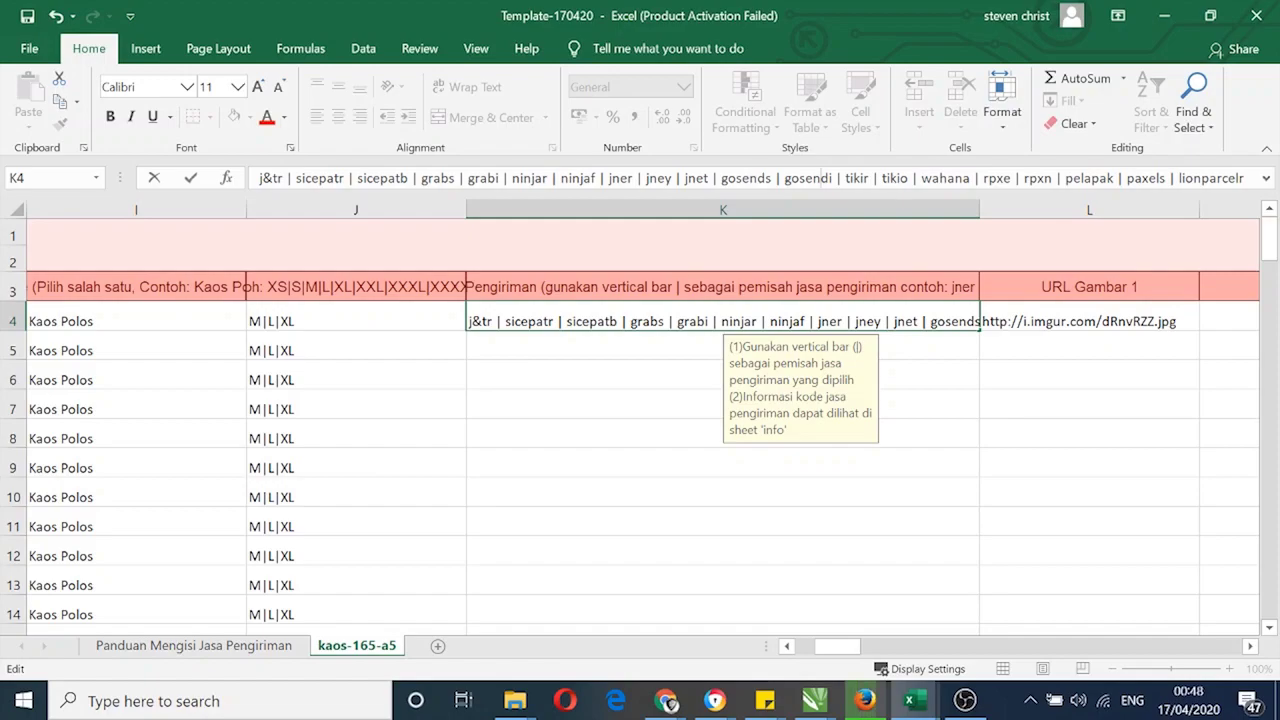
# Delete the courier codes tikio and tikir with their separators from the shipping list in K4
pyautogui.click(909, 178)
pyautogui.press('BackSpace')
pyautogui.press('BackSpace')
pyautogui.press('BackSpace')
pyautogui.press('BackSpace')
pyautogui.press('BackSpace')
pyautogui.press('BackSpace')
pyautogui.press('BackSpace')
pyautogui.press('BackSpace')
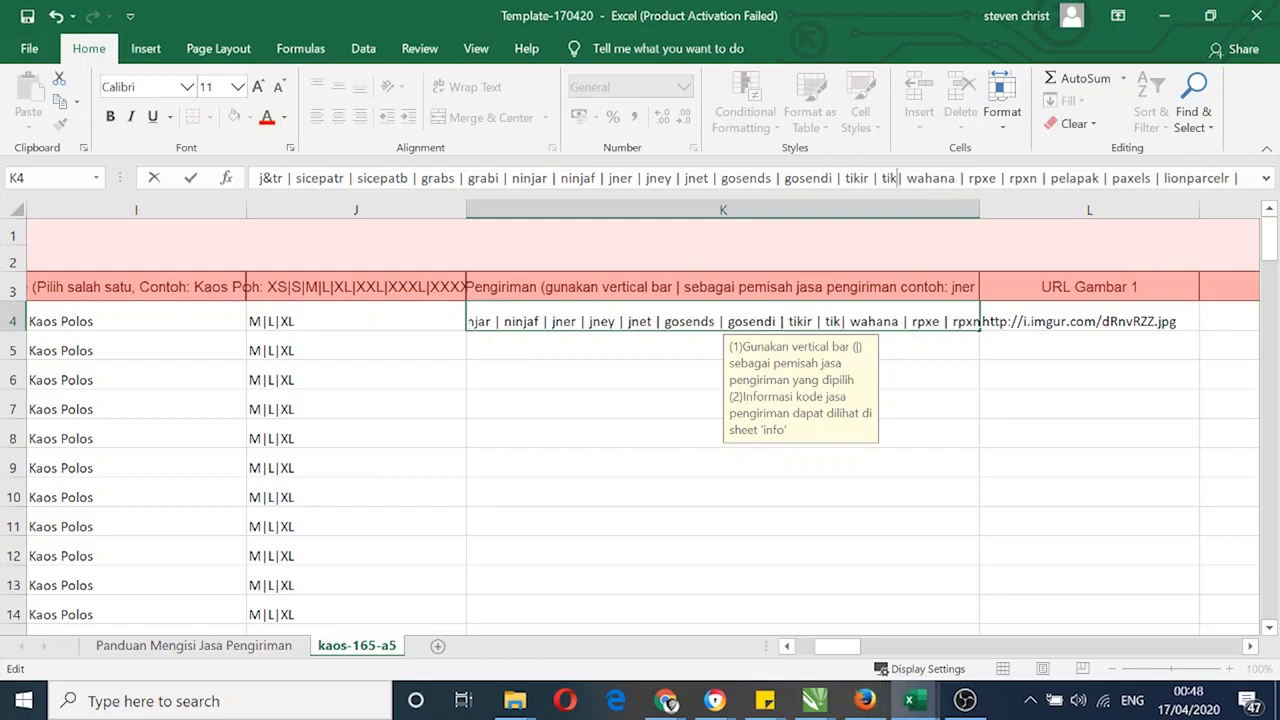
pyautogui.press('BackSpace')
pyautogui.press('BackSpace')
pyautogui.press('BackSpace')
pyautogui.press('BackSpace')
pyautogui.press('BackSpace')
pyautogui.press('BackSpace')
pyautogui.press('BackSpace')
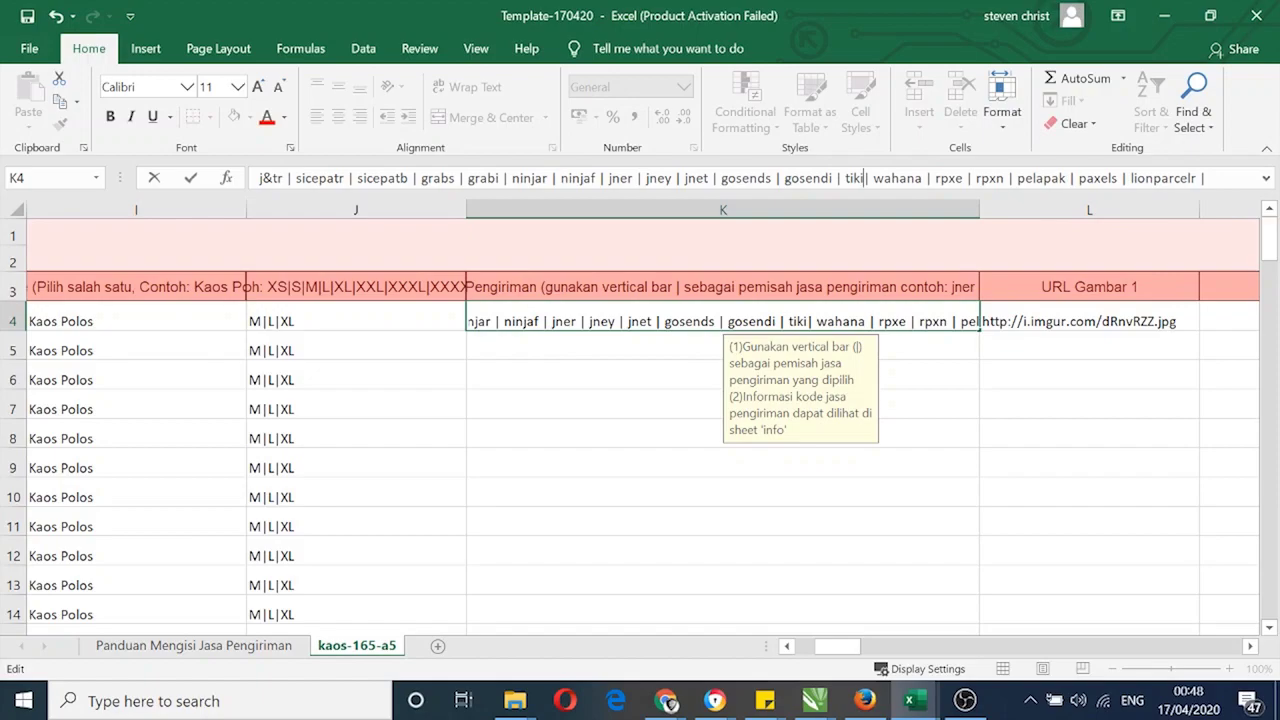
pyautogui.press('BackSpace')
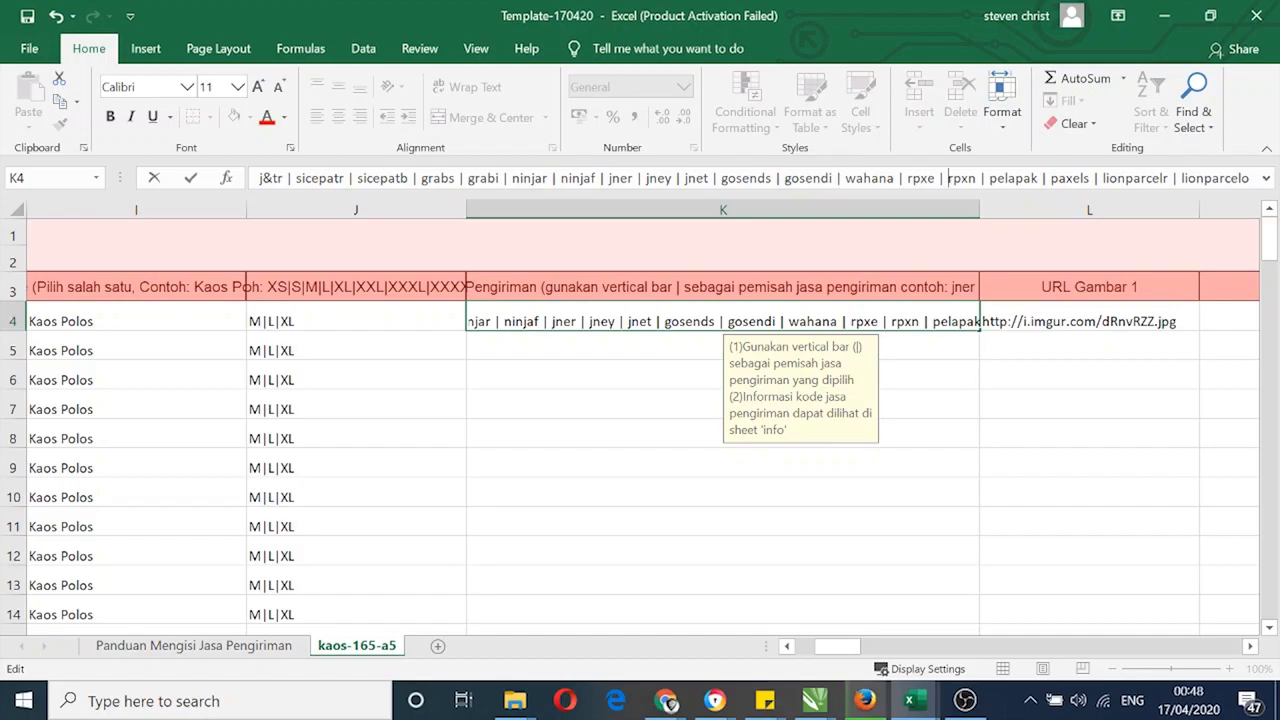
# Delete the courier codes rpxe and rpxn from the shipping list in K4
pyautogui.press('BackSpace')
pyautogui.press('BackSpace')
pyautogui.press('BackSpace')
pyautogui.press('BackSpace')
pyautogui.press('BackSpace')
pyautogui.press('BackSpace')
pyautogui.press('BackSpace')
pyautogui.press('BackSpace')
pyautogui.press('BackSpace')
pyautogui.press('BackSpace')
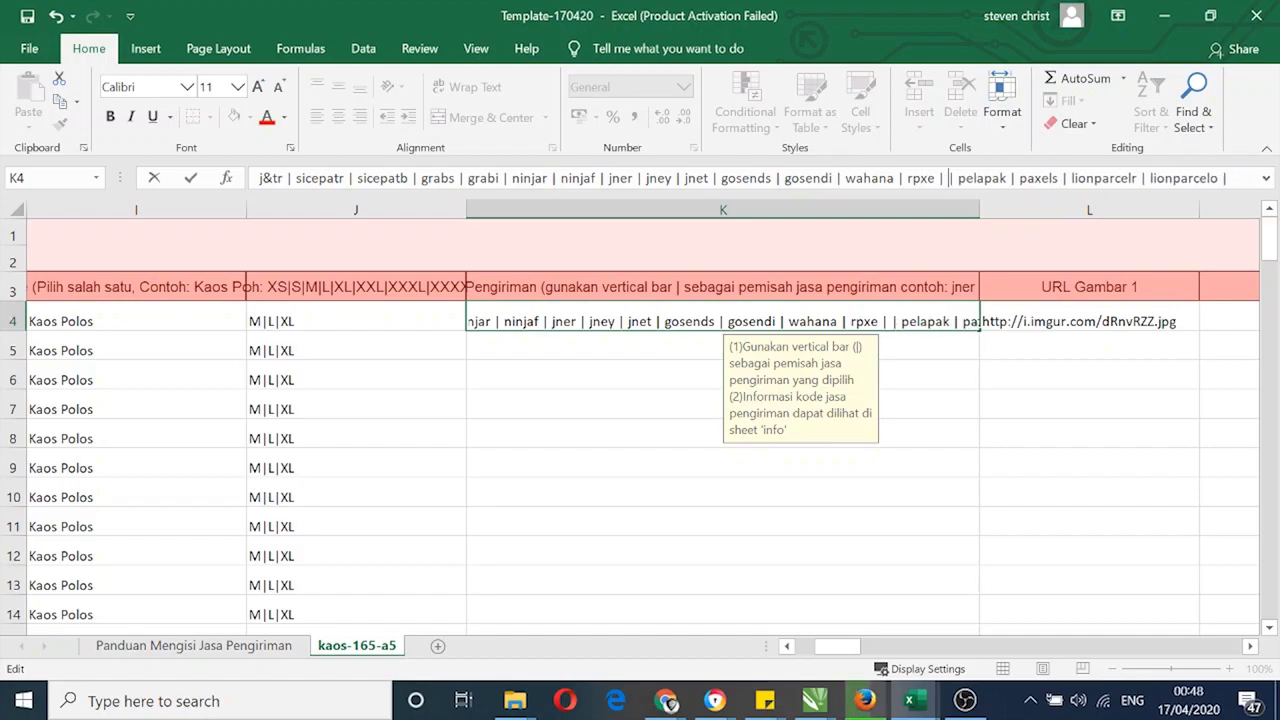
pyautogui.press('BackSpace')
pyautogui.press('BackSpace')
pyautogui.press('BackSpace')
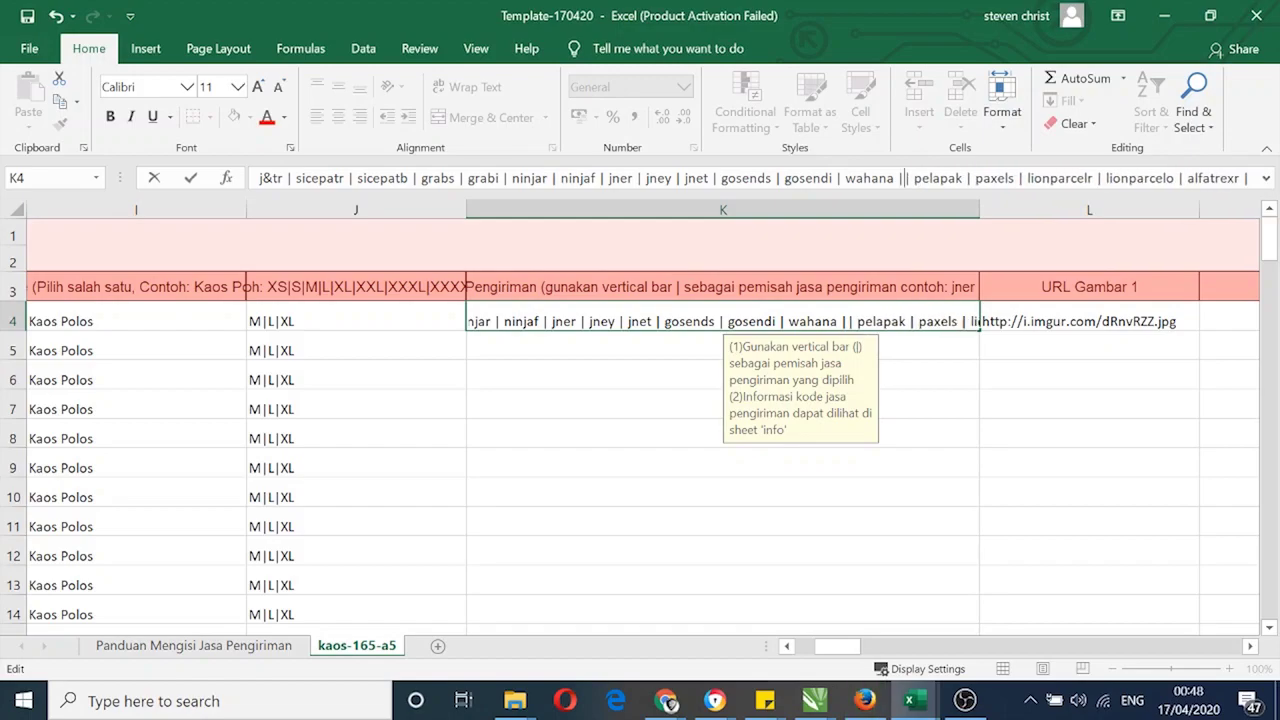
# Delete the courier code pelapak and the surplus separators around it from the shipping list in K4
pyautogui.press('Right')
pyautogui.press('Right')
pyautogui.press('Right')
pyautogui.press('Right')
pyautogui.press('Right')
pyautogui.press('Right')
pyautogui.press('Right')
pyautogui.press('Right')
pyautogui.press('Right')
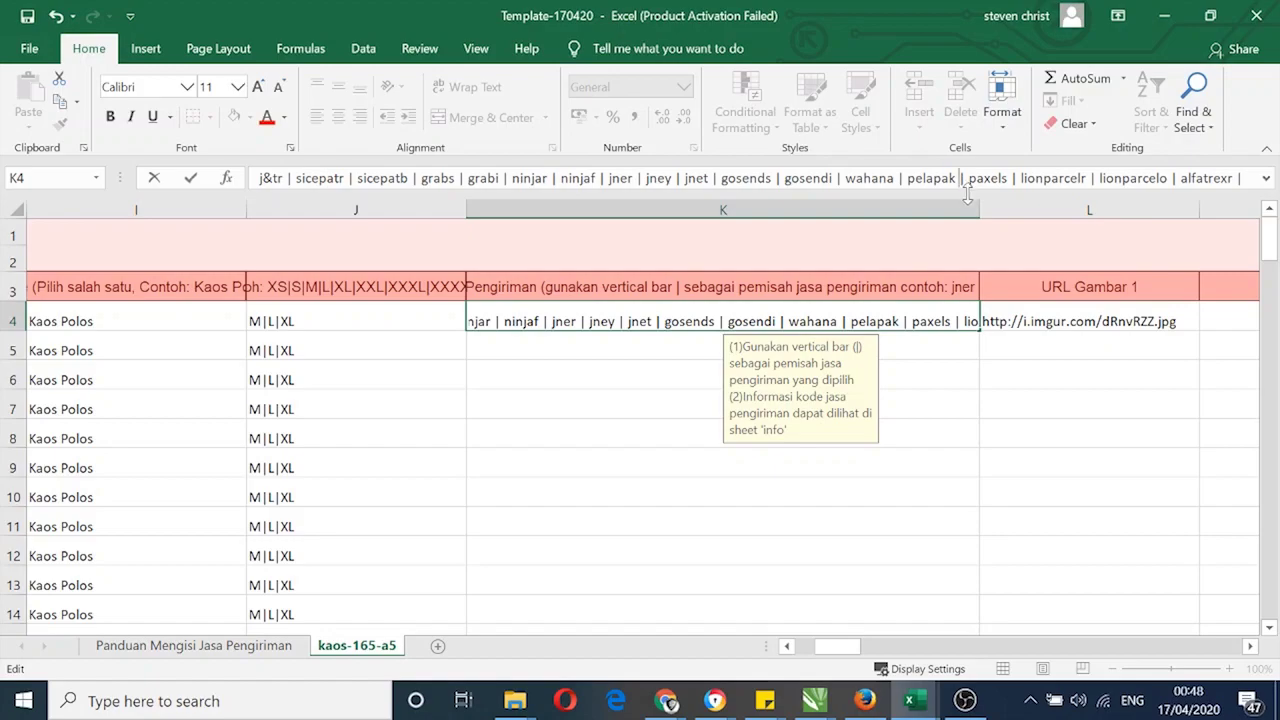
pyautogui.press('Delete')
pyautogui.press('BackSpace')
pyautogui.press('BackSpace')
pyautogui.press('BackSpace')
pyautogui.press('BackSpace')
pyautogui.press('BackSpace')
pyautogui.press('BackSpace')
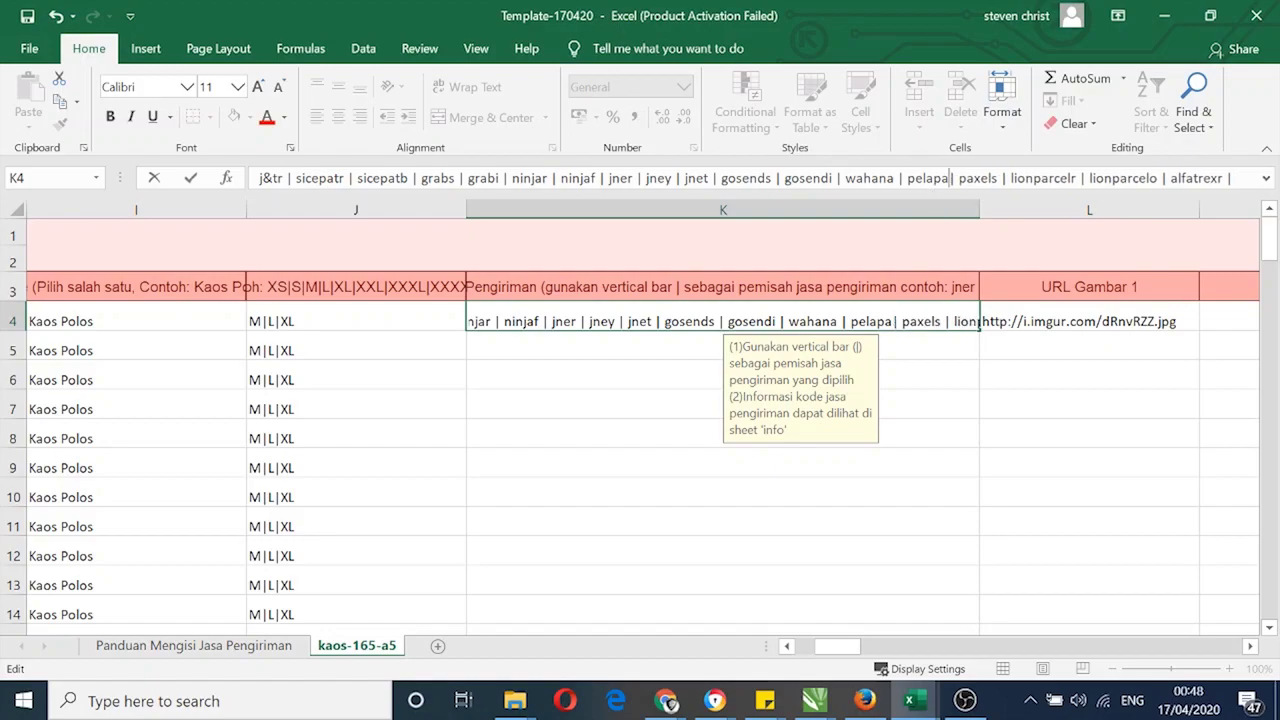
pyautogui.press('BackSpace')
pyautogui.press('BackSpace')
pyautogui.press('BackSpace')
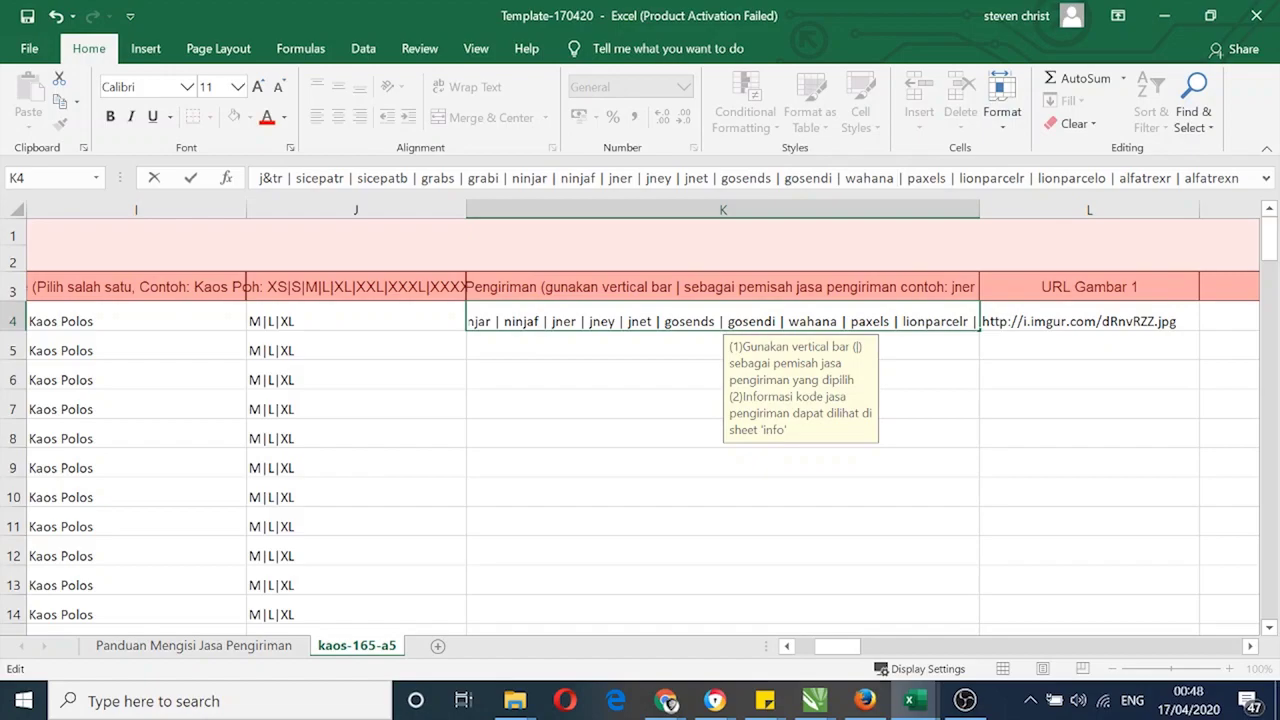
# Delete the courier code paxels with its separator from the shipping list in K4
pyautogui.press('BackSpace')
pyautogui.press('BackSpace')
pyautogui.press('BackSpace')
pyautogui.press('BackSpace')
pyautogui.press('BackSpace')
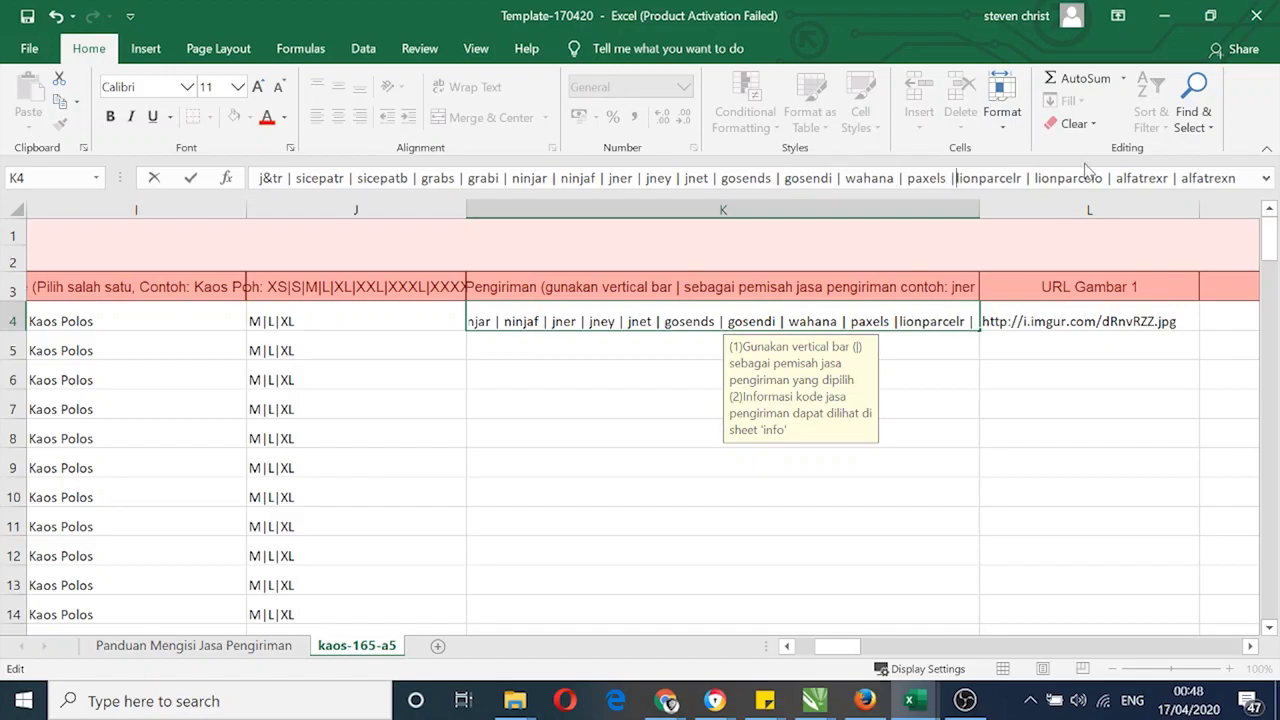
pyautogui.press('BackSpace')
pyautogui.press('BackSpace')
pyautogui.press('BackSpace')
pyautogui.press('BackSpace')
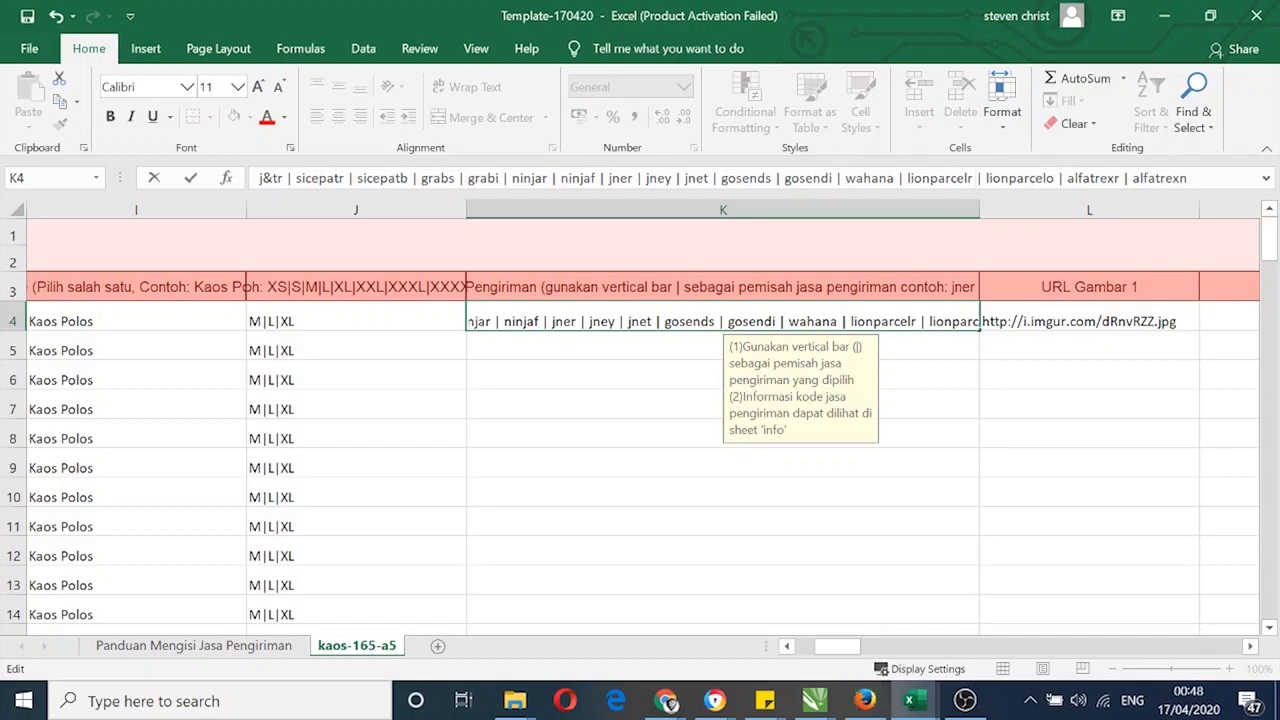
# Remove alfatrexr and alfatrexn from the end of K4's shipping list, so that it ends with lionparcelo
pyautogui.click(1187, 178)
pyautogui.press('BackSpace')
pyautogui.press('BackSpace')
pyautogui.press('BackSpace')
pyautogui.press('BackSpace')
pyautogui.press('BackSpace')
pyautogui.press('BackSpace')
pyautogui.press('BackSpace')
pyautogui.press('BackSpace')
pyautogui.press('BackSpace')
pyautogui.press('BackSpace')
pyautogui.press('BackSpace')
pyautogui.press('BackSpace')
pyautogui.press('BackSpace')
pyautogui.press('BackSpace')
pyautogui.press('BackSpace')
pyautogui.press('BackSpace')
pyautogui.press('BackSpace')
pyautogui.press('BackSpace')
pyautogui.press('BackSpace')
pyautogui.press('BackSpace')
pyautogui.press('BackSpace')
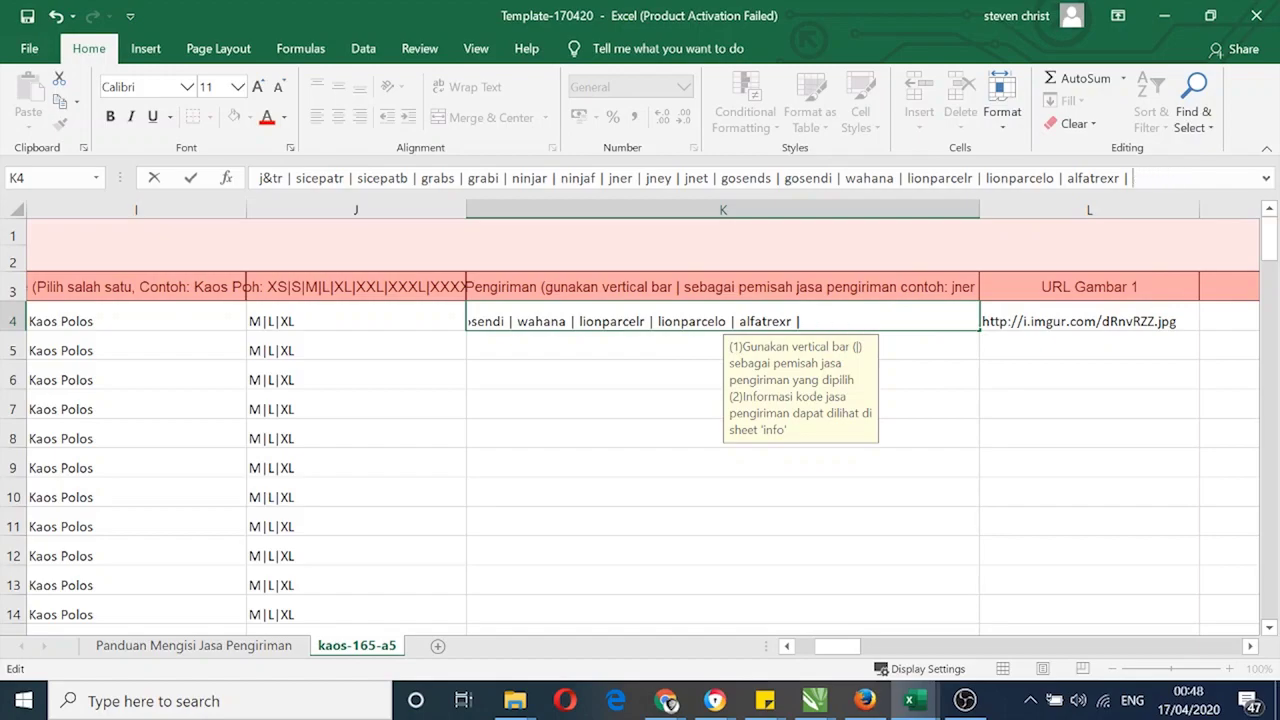
pyautogui.press('BackSpace')
pyautogui.press('BackSpace')
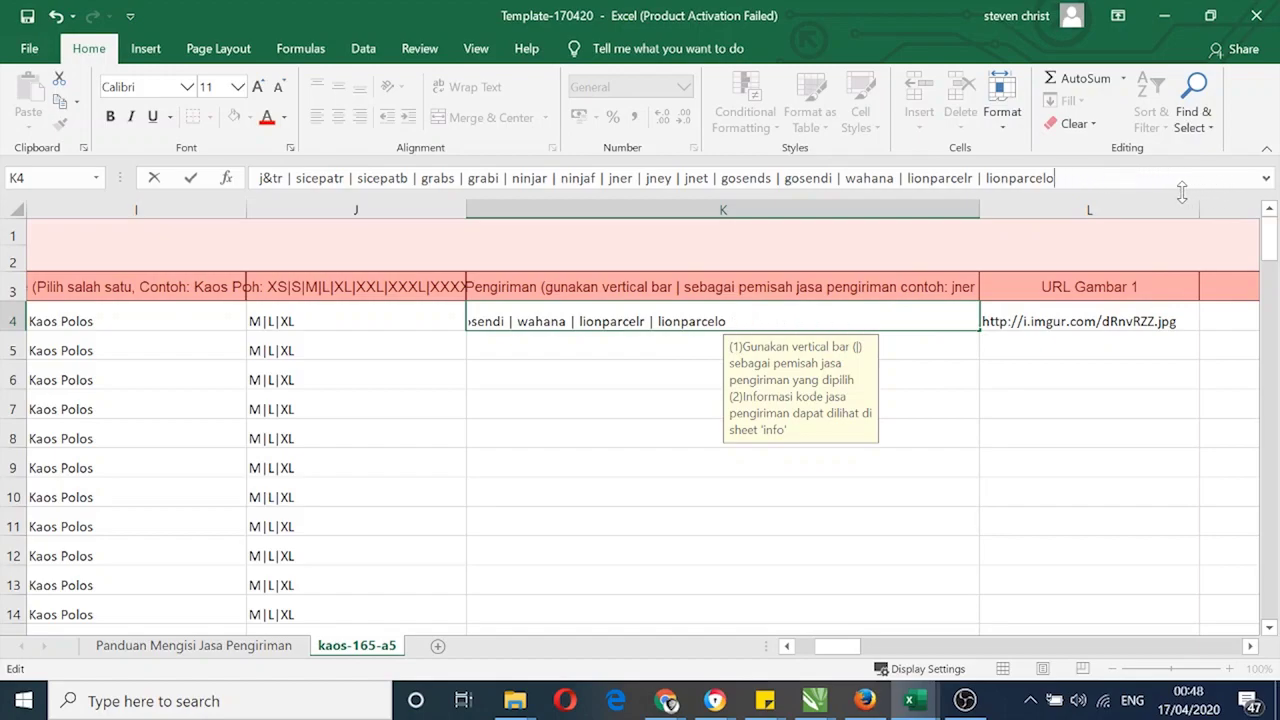
# Commit the edited shipping list in K4 and fill it down column K for all product rows
pyautogui.click(509, 354)
pyautogui.click(670, 329)
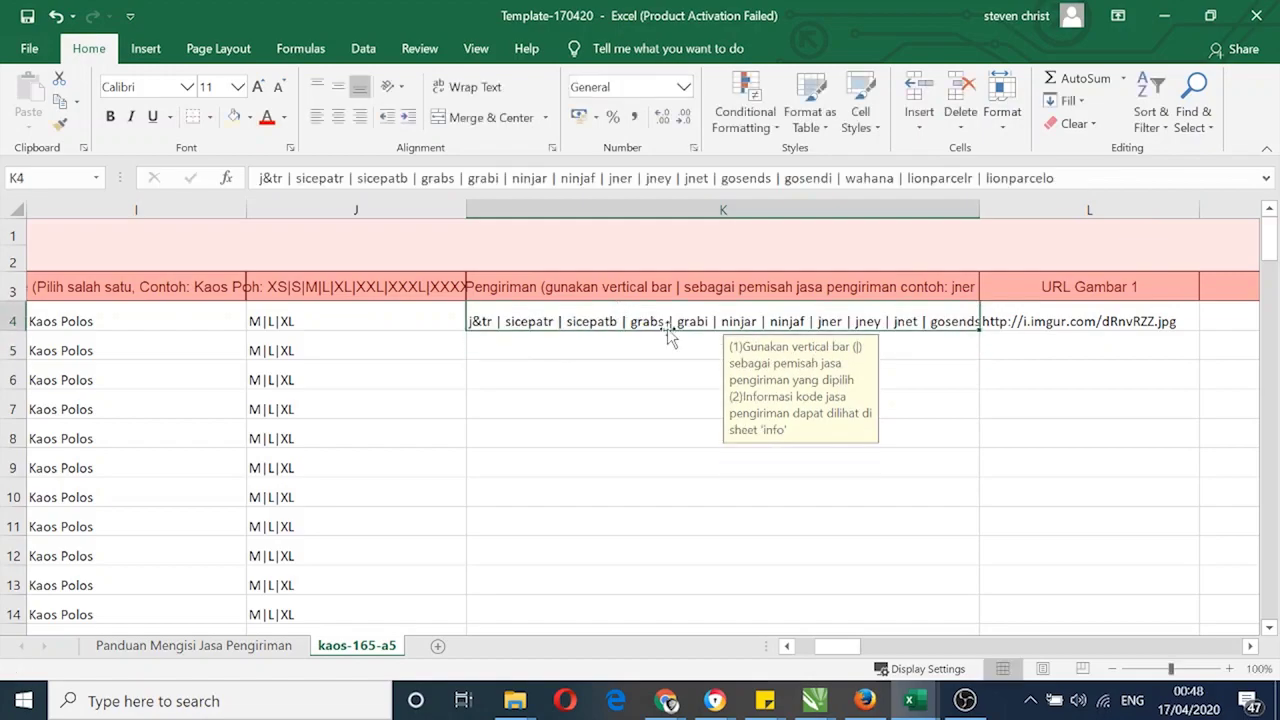
pyautogui.doubleClick(977, 330)
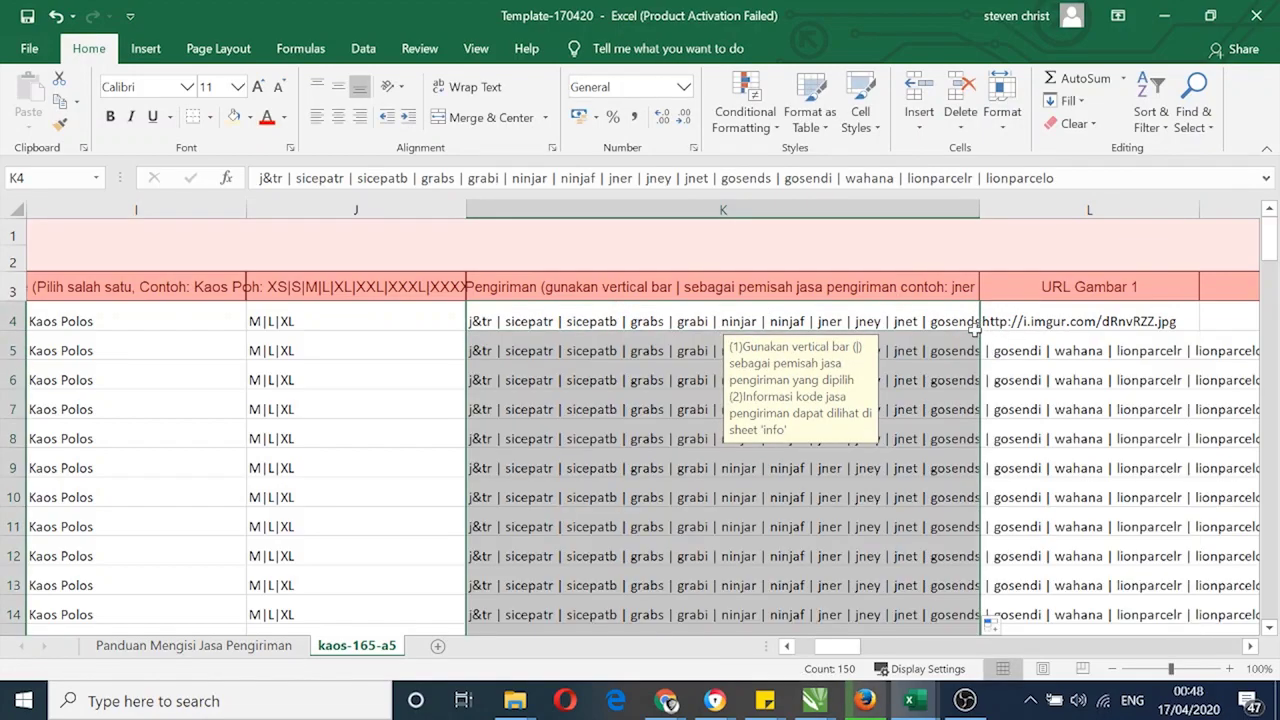
# Clear the sample image URL in L4 and copy the five image URL columns N6:R155 from the template-product-suplemen gym indonesia-singlet col1 workbook
pyautogui.click(1106, 320)
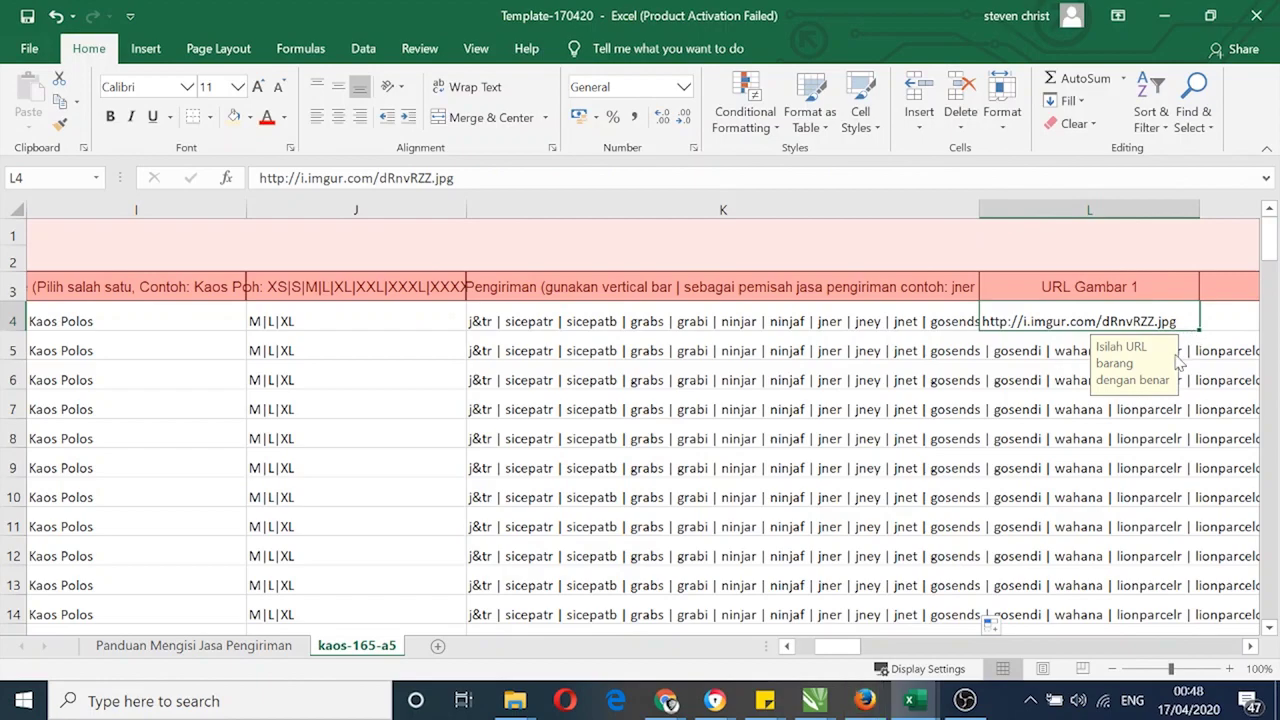
pyautogui.press('Delete')
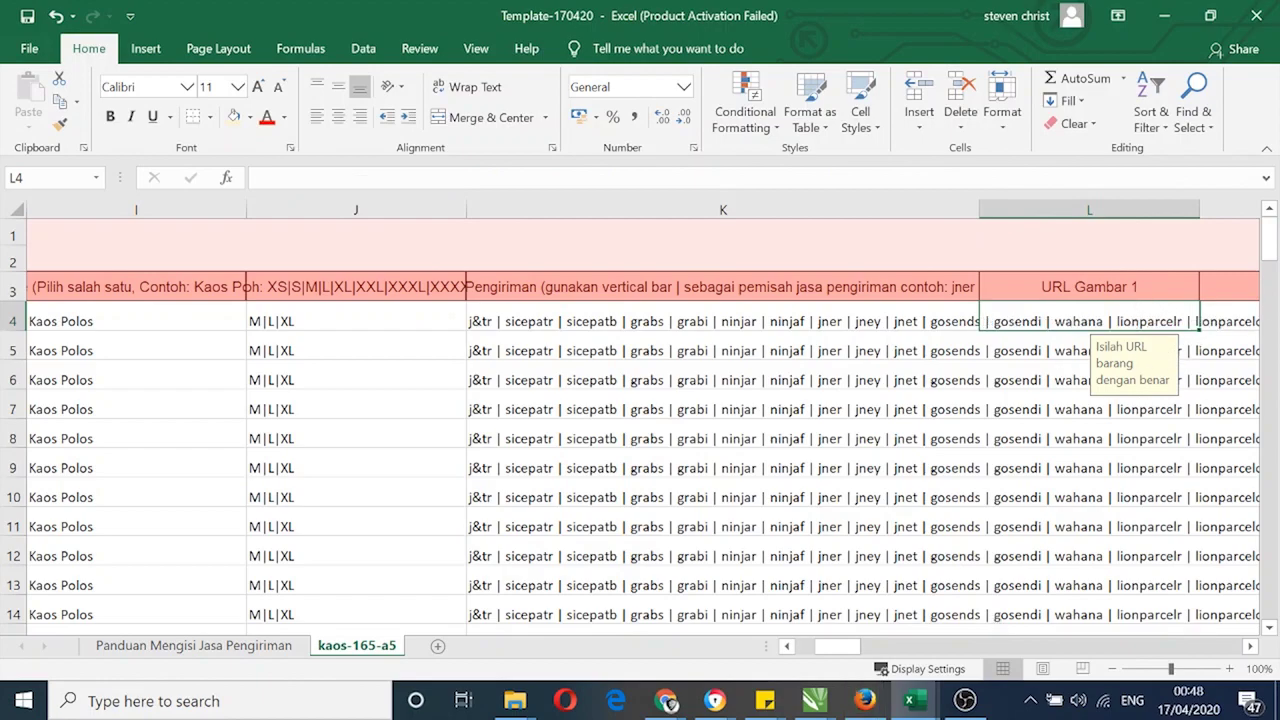
pyautogui.click(910, 703)
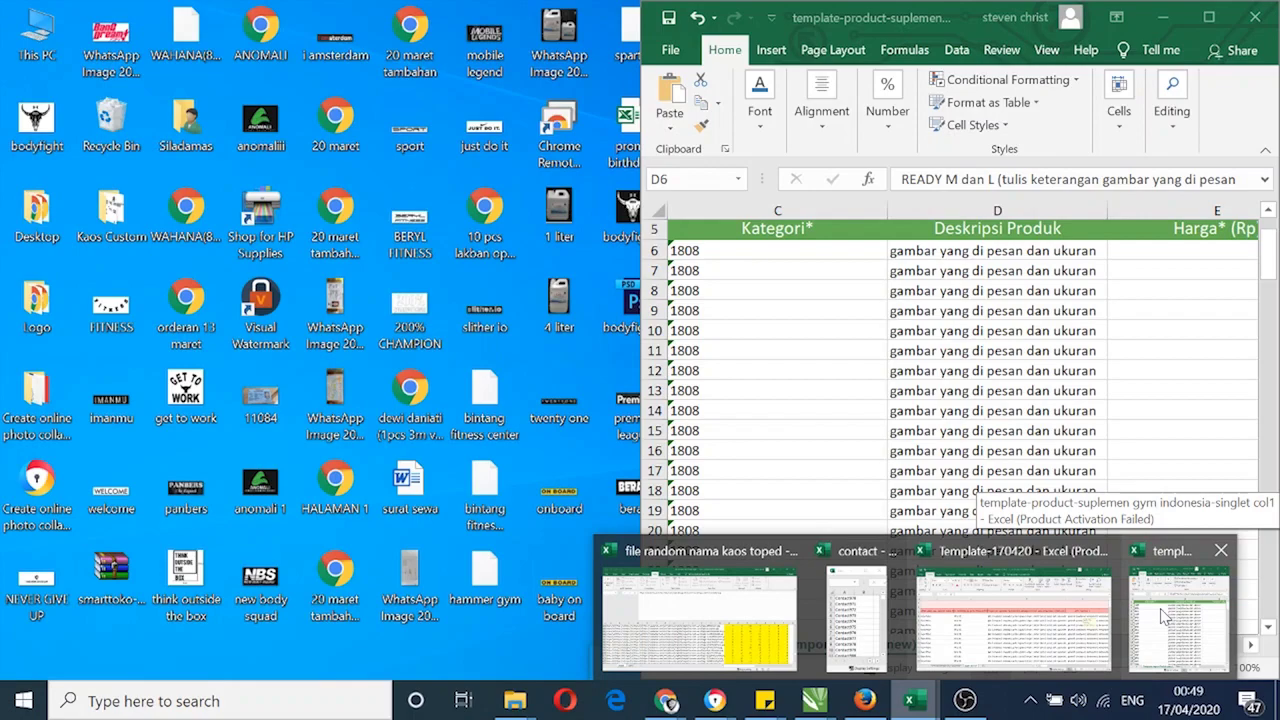
pyautogui.click(1163, 617)
pyautogui.click(1148, 255)
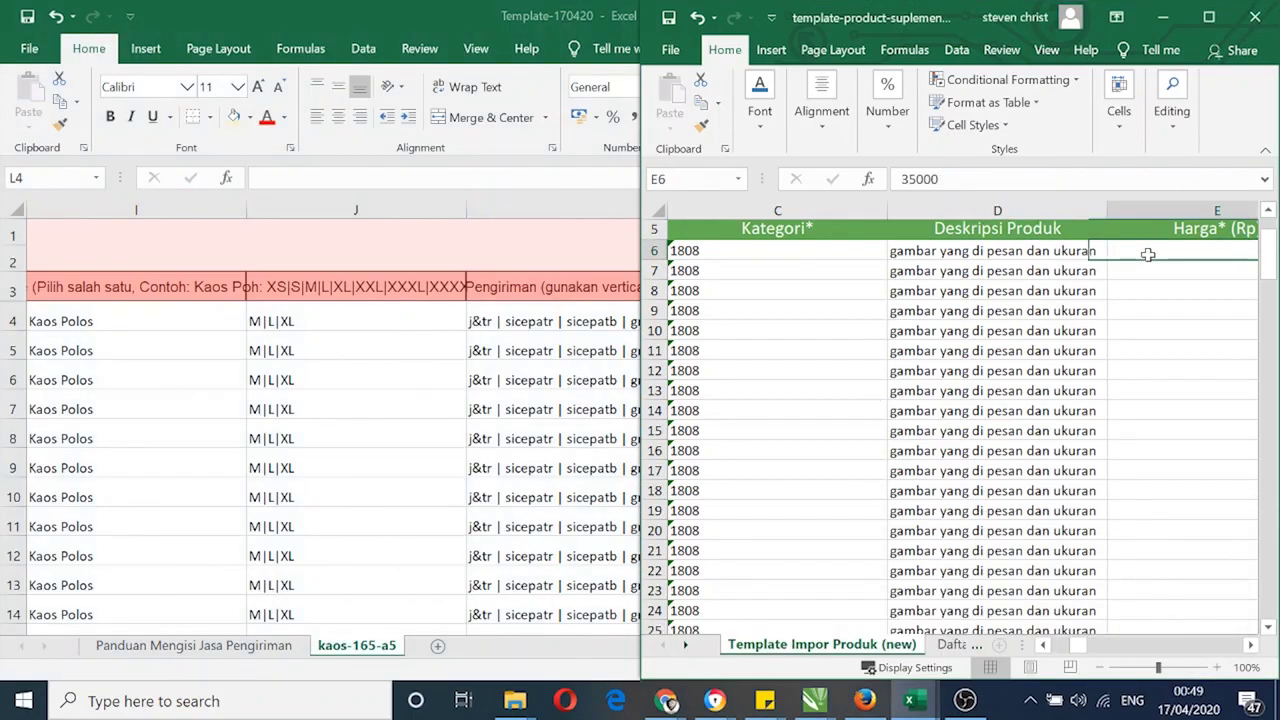
pyautogui.press('Right')
pyautogui.press('Right')
pyautogui.press('Right')
pyautogui.press('Right')
pyautogui.press('Right')
pyautogui.press('Right')
pyautogui.press('Right')
pyautogui.press('Right')
pyautogui.press('Right')
pyautogui.press('Right')
pyautogui.moveTo(1148, 253); pyautogui.dragTo(1148, 253)
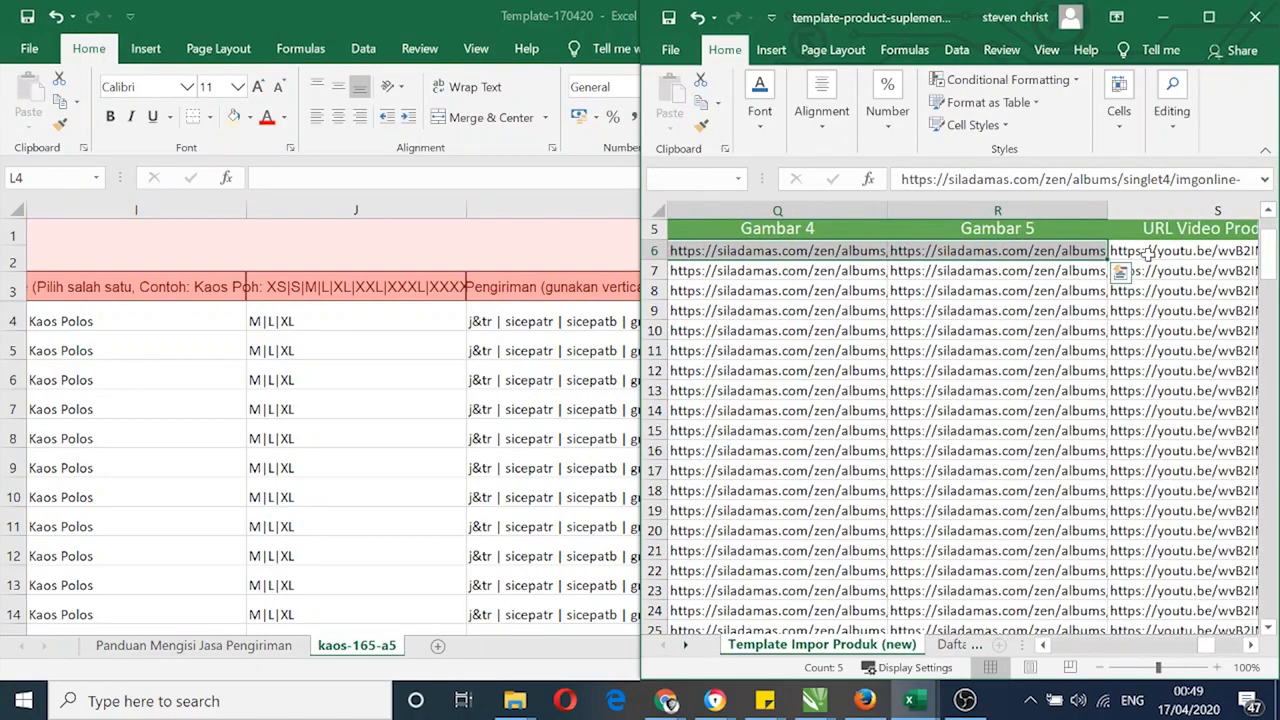
pyautogui.hotkey('ctrl', 'shift', 'Down')
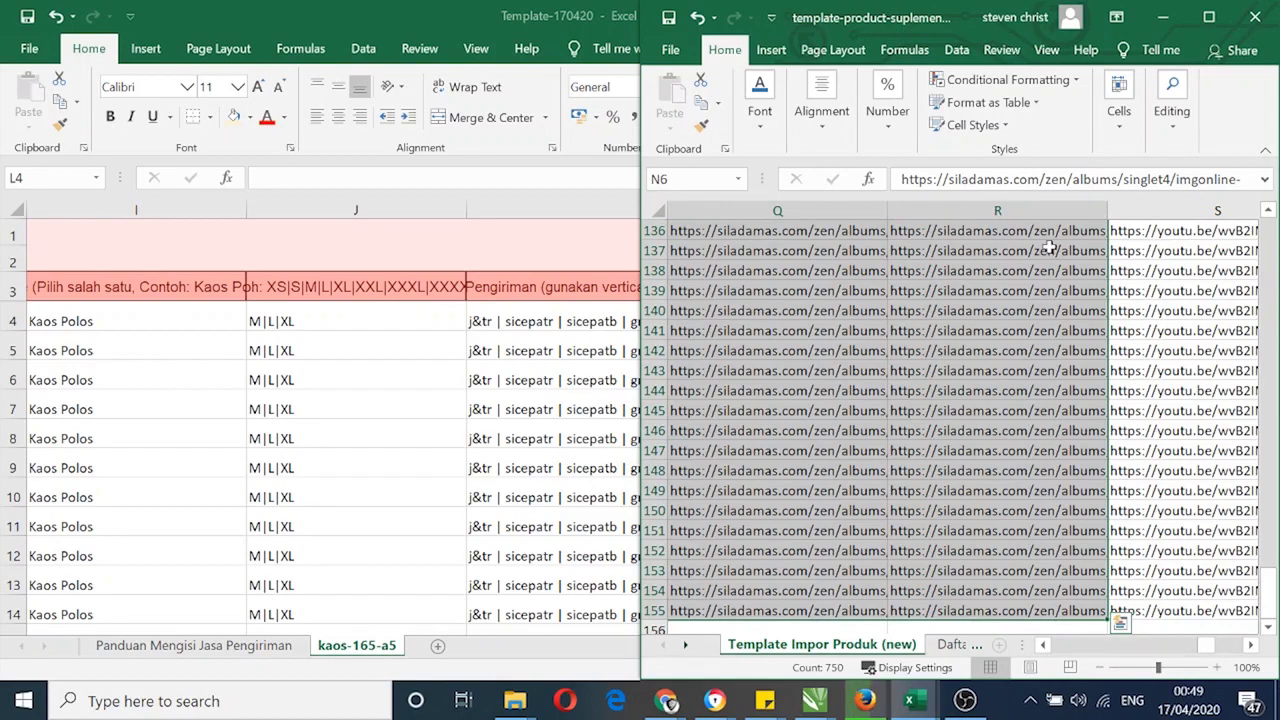
pyautogui.hotkey('ctrl', 'c')
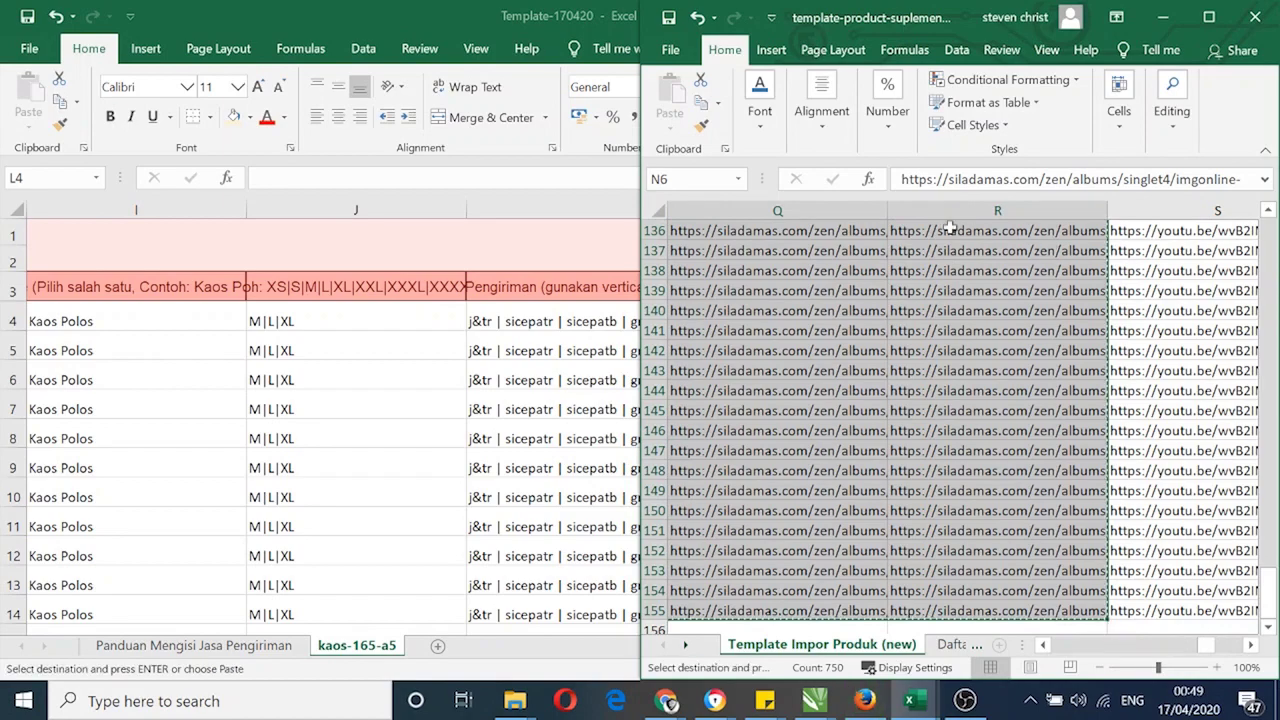
# Paste the copied image URLs into Template-170420 from L4 onward, filling URL Gambar 1 to URL Gambar 5
pyautogui.hotkey('ctrl', 'q')
pyautogui.hotkey('alt', 'Tab')
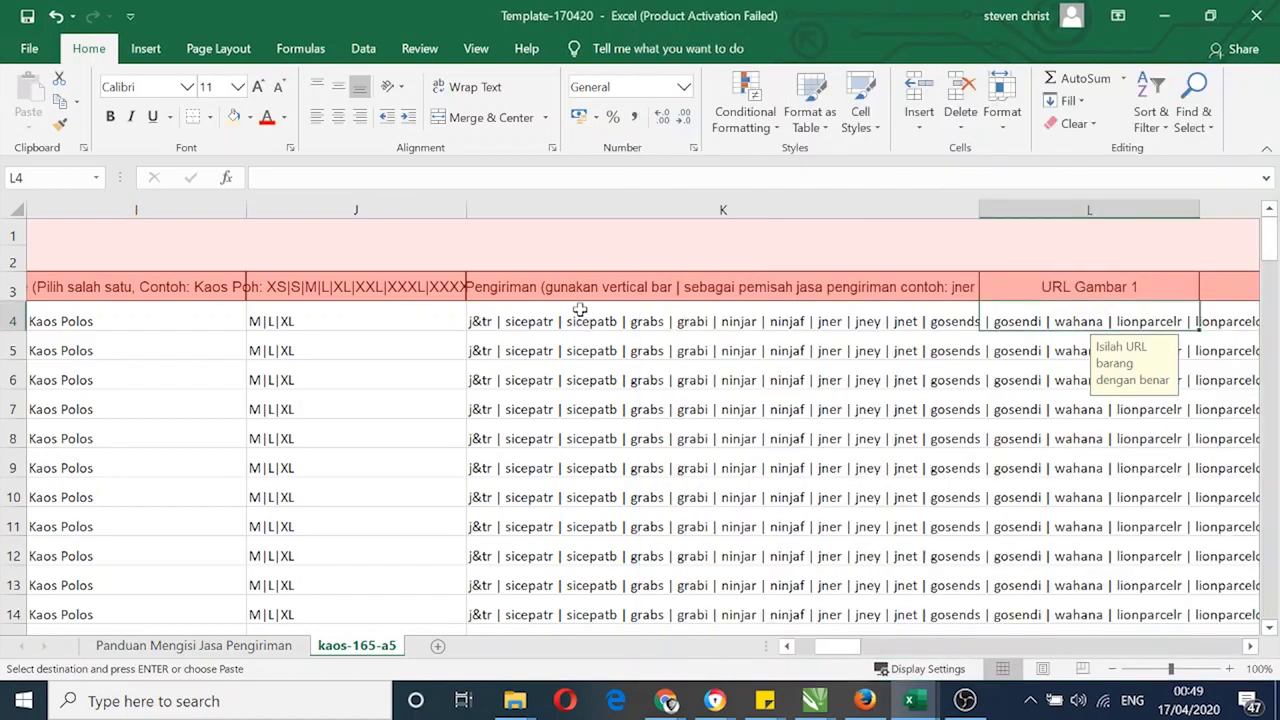
pyautogui.hotkey('ctrl', 'v')
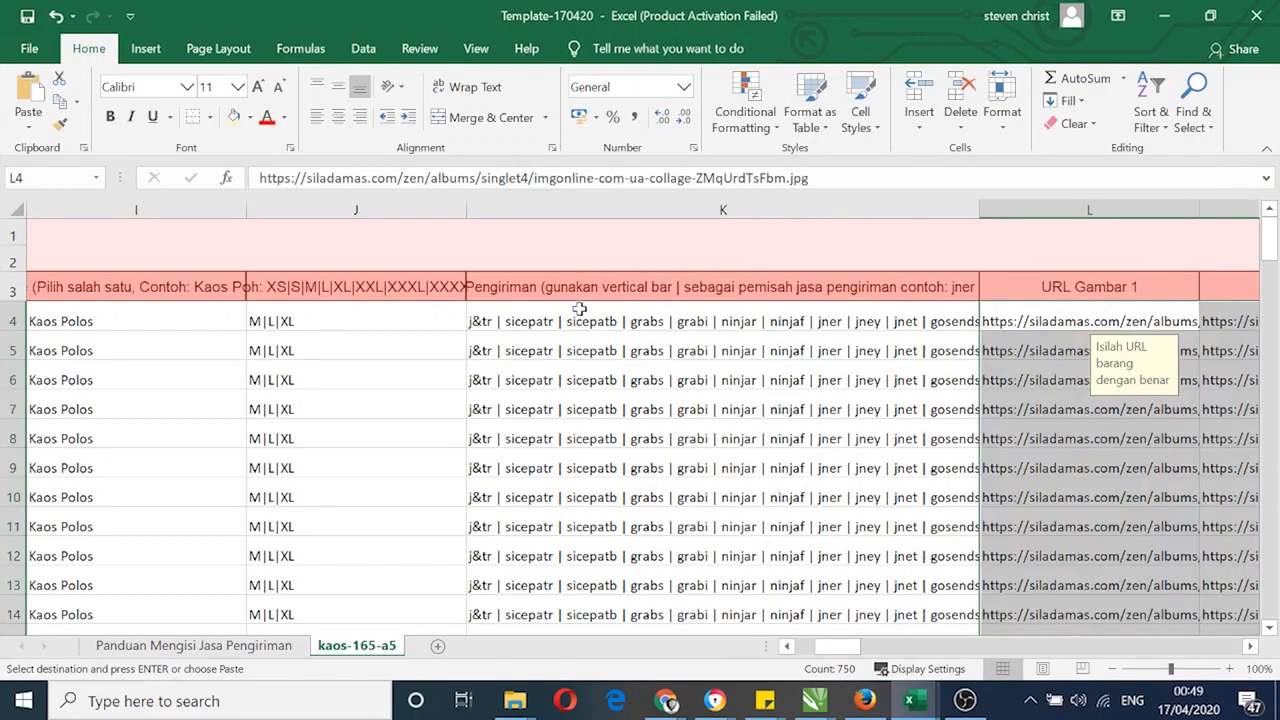
# Check the pasted links across URL Gambar 1 to URL Gambar 5 and the neighbouring shipping column
pyautogui.press('Right')
pyautogui.press('Right')
pyautogui.press('Right')
pyautogui.press('Right')
pyautogui.press('Right')
pyautogui.press('Left')
pyautogui.press('Left')
pyautogui.press('Left')
pyautogui.press('Left')
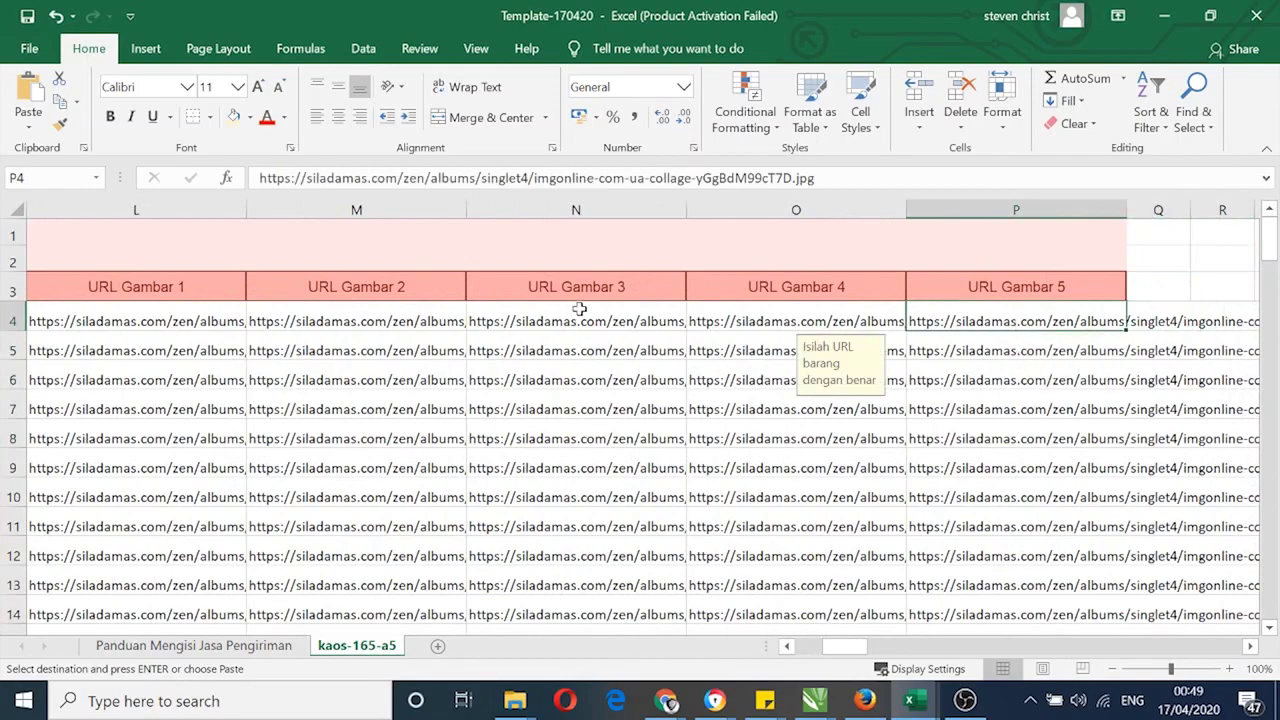
pyautogui.press('Left')
pyautogui.press('Right')
pyautogui.press('Right')
pyautogui.press('Right')
pyautogui.press('Right')
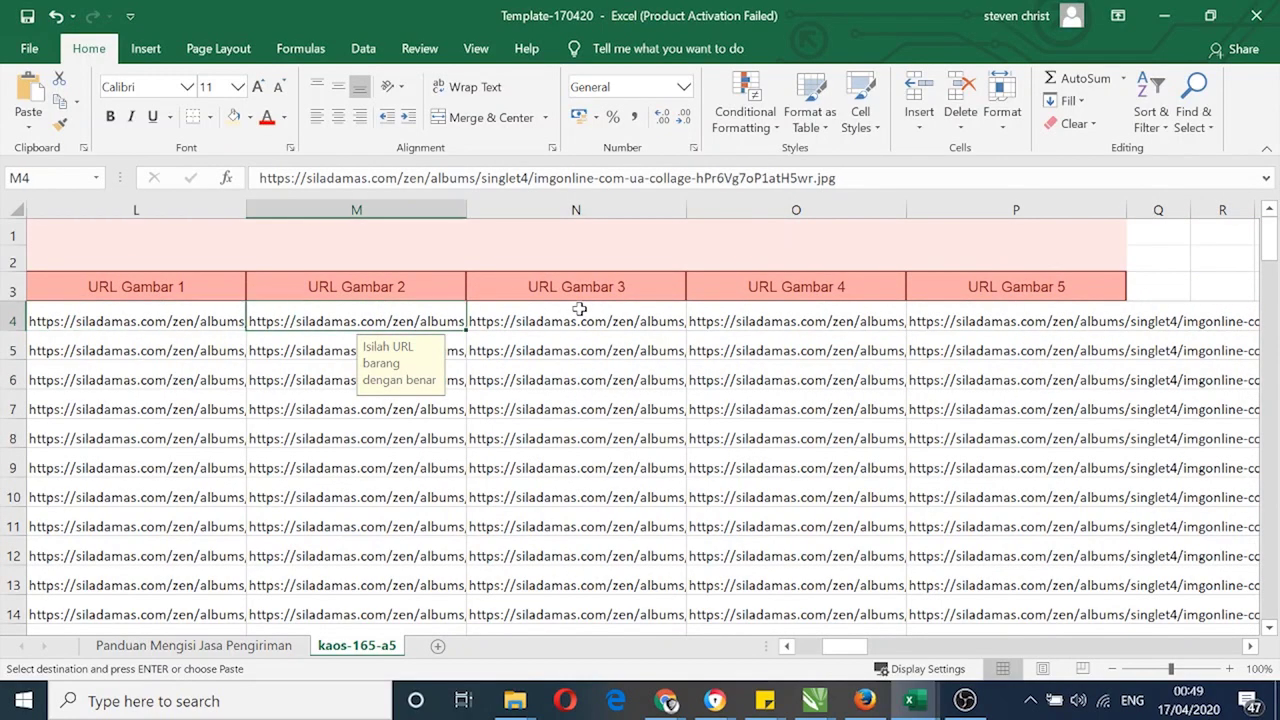
pyautogui.press('Left')
pyautogui.press('Left')
pyautogui.press('Left')
pyautogui.press('Left')
pyautogui.press('Left')
pyautogui.press('Left')
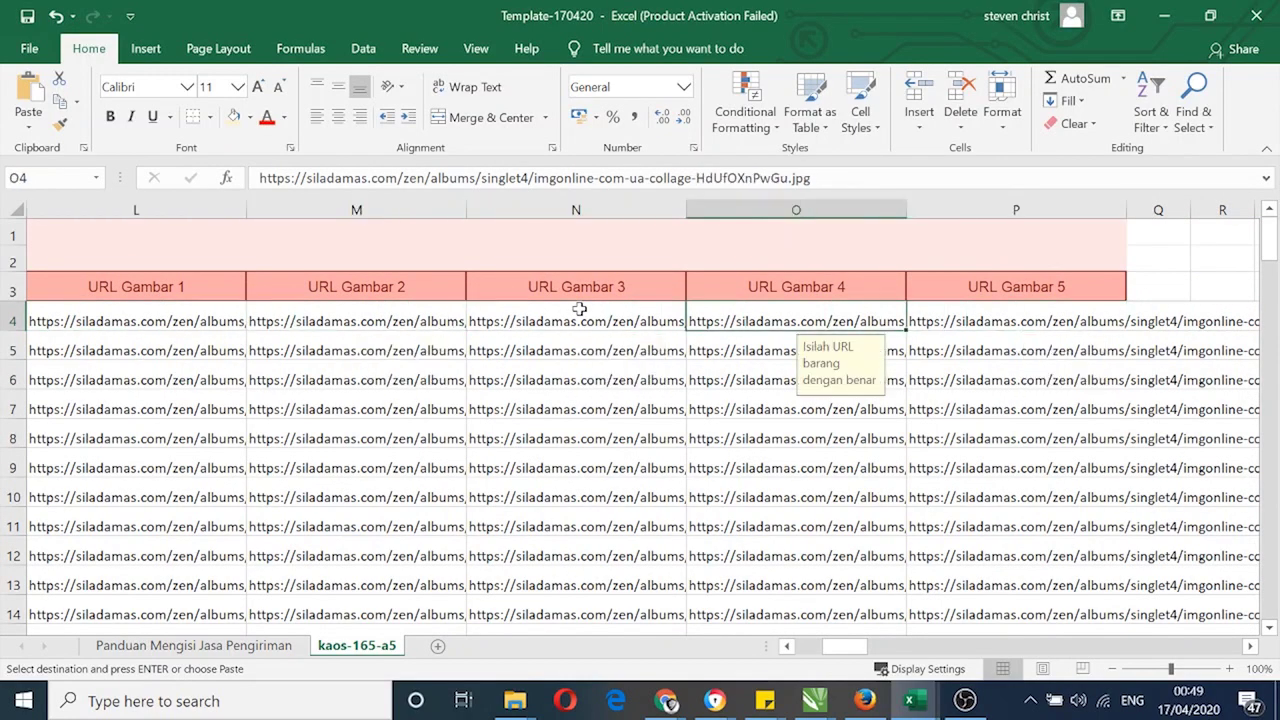
pyautogui.press('Right')
pyautogui.press('Right')
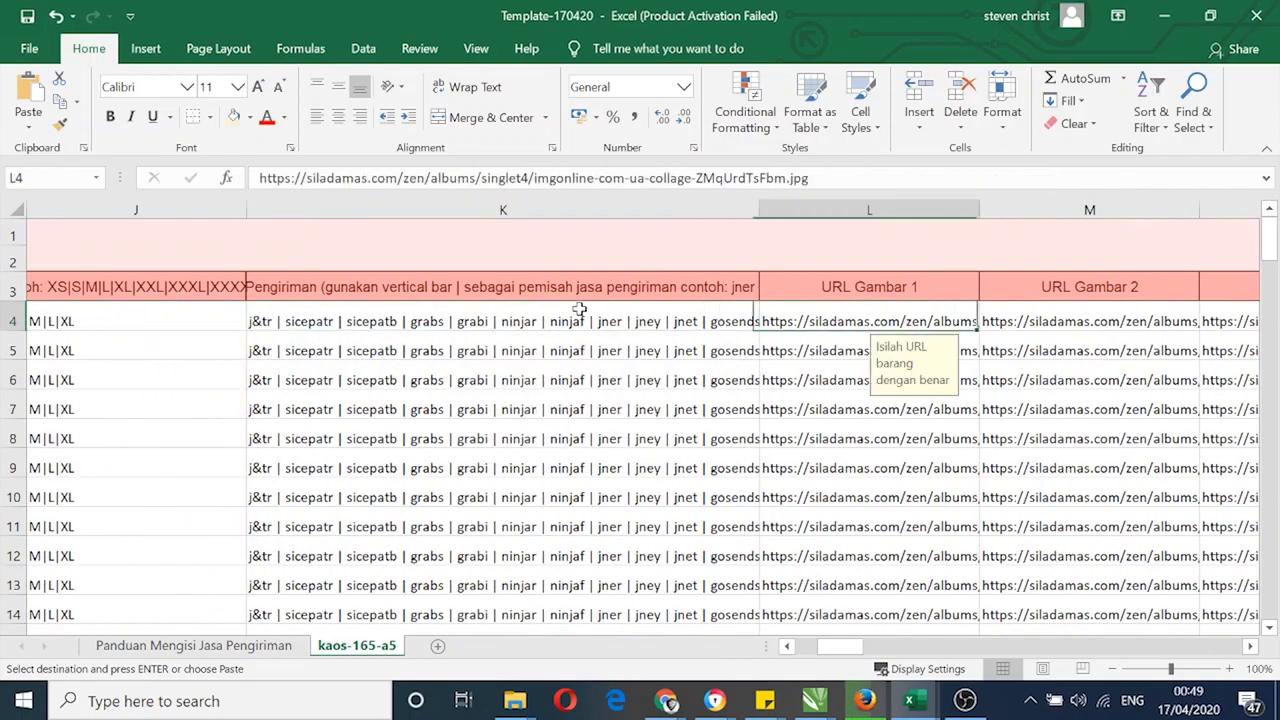
pyautogui.press('Down')
pyautogui.press('Down')
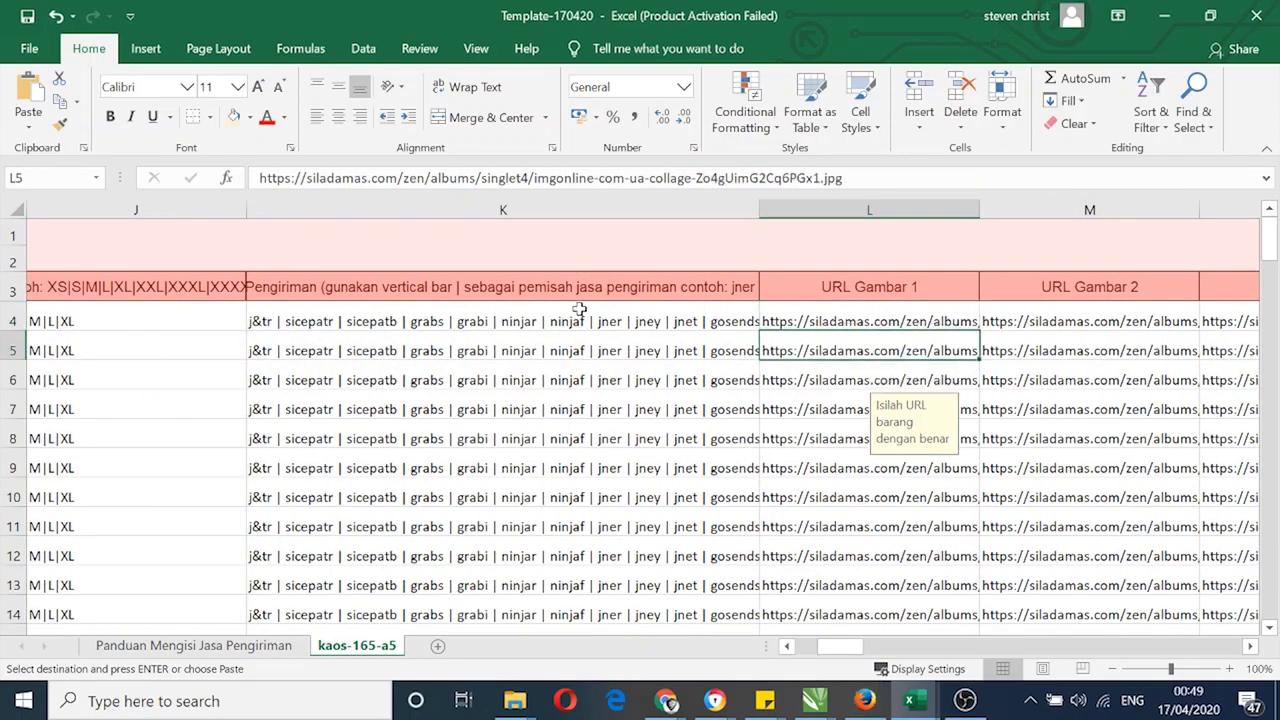
pyautogui.press('Up')
pyautogui.press('Up')
pyautogui.press('Down')
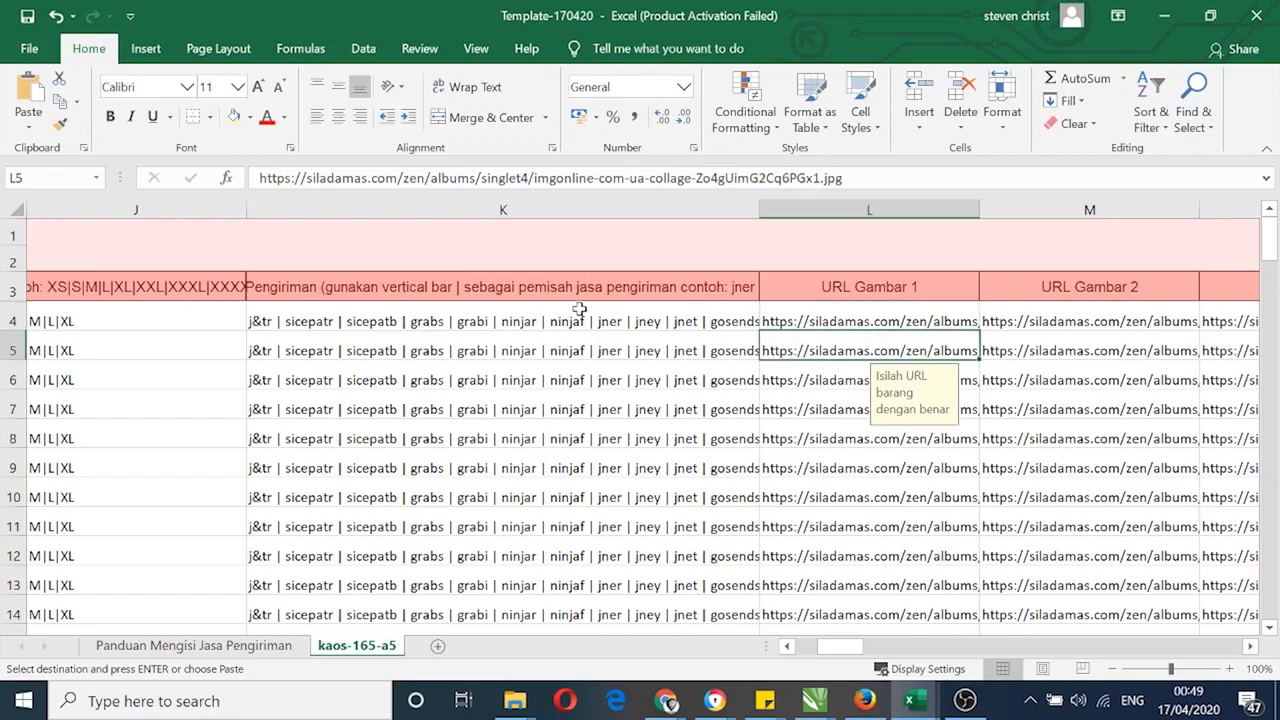
pyautogui.press('Up')
pyautogui.press('Up')
pyautogui.press('Right')
pyautogui.press('Right')
pyautogui.press('Right')
pyautogui.press('Right')
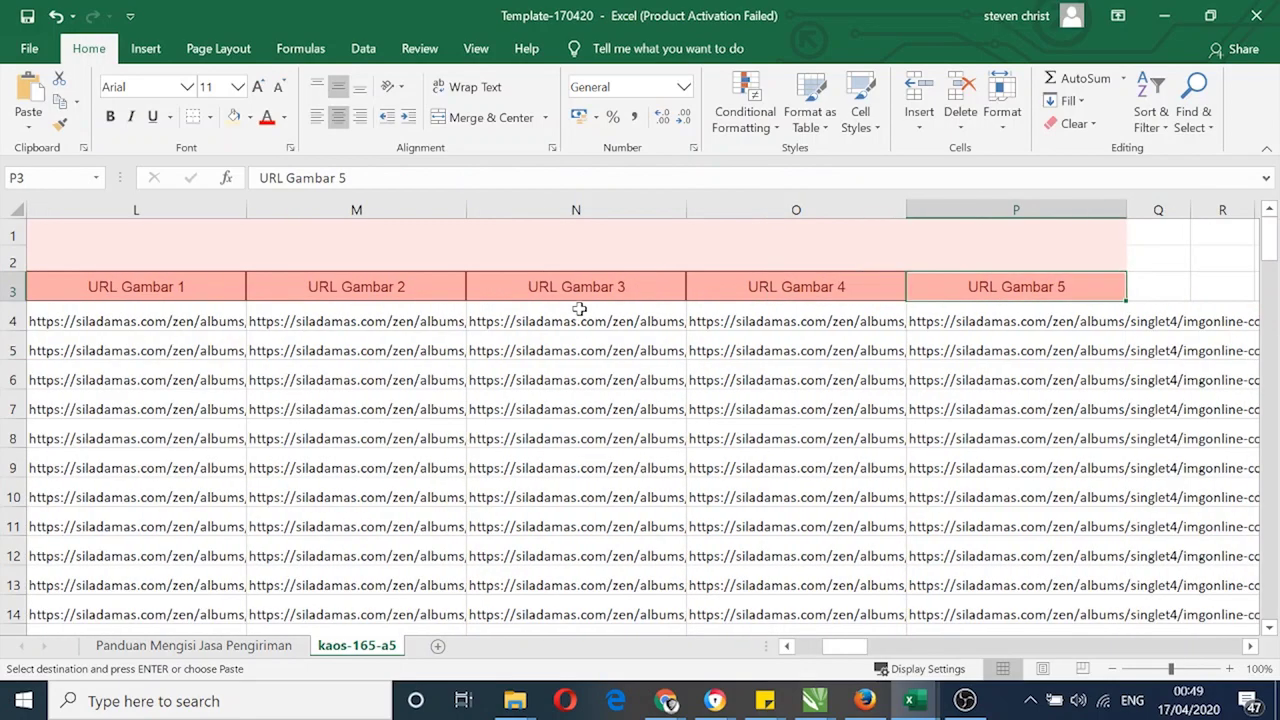
pyautogui.press('Left')
pyautogui.press('Left')
pyautogui.press('Left')
pyautogui.press('Down')
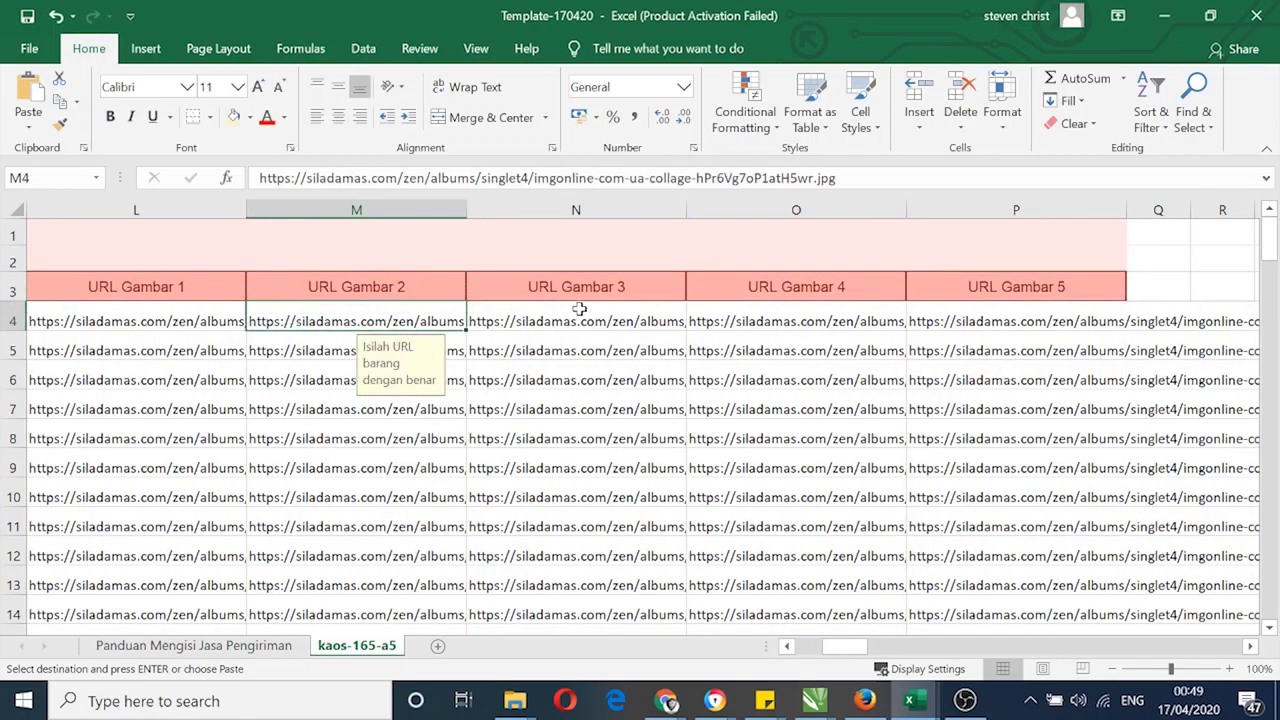
pyautogui.press('Left')
pyautogui.press('Left')
pyautogui.press('Left')
pyautogui.press('Left')
pyautogui.press('Right')
pyautogui.press('Right')
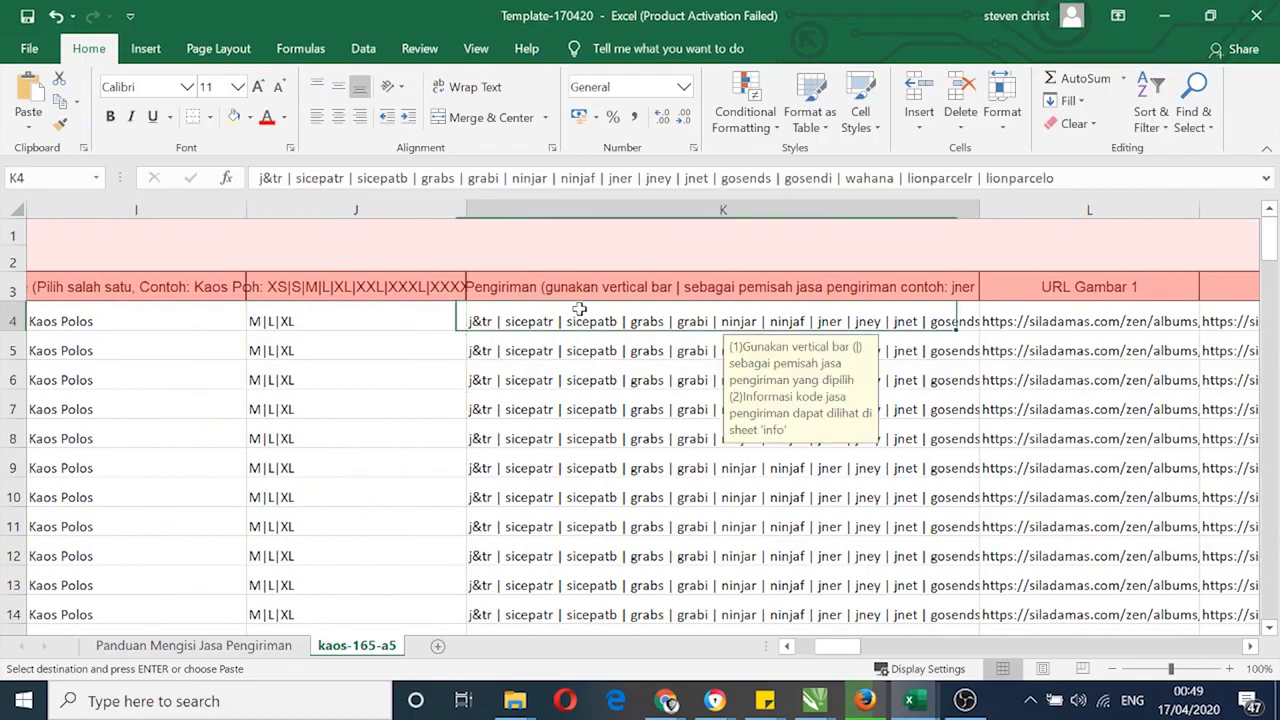
pyautogui.press('Right')
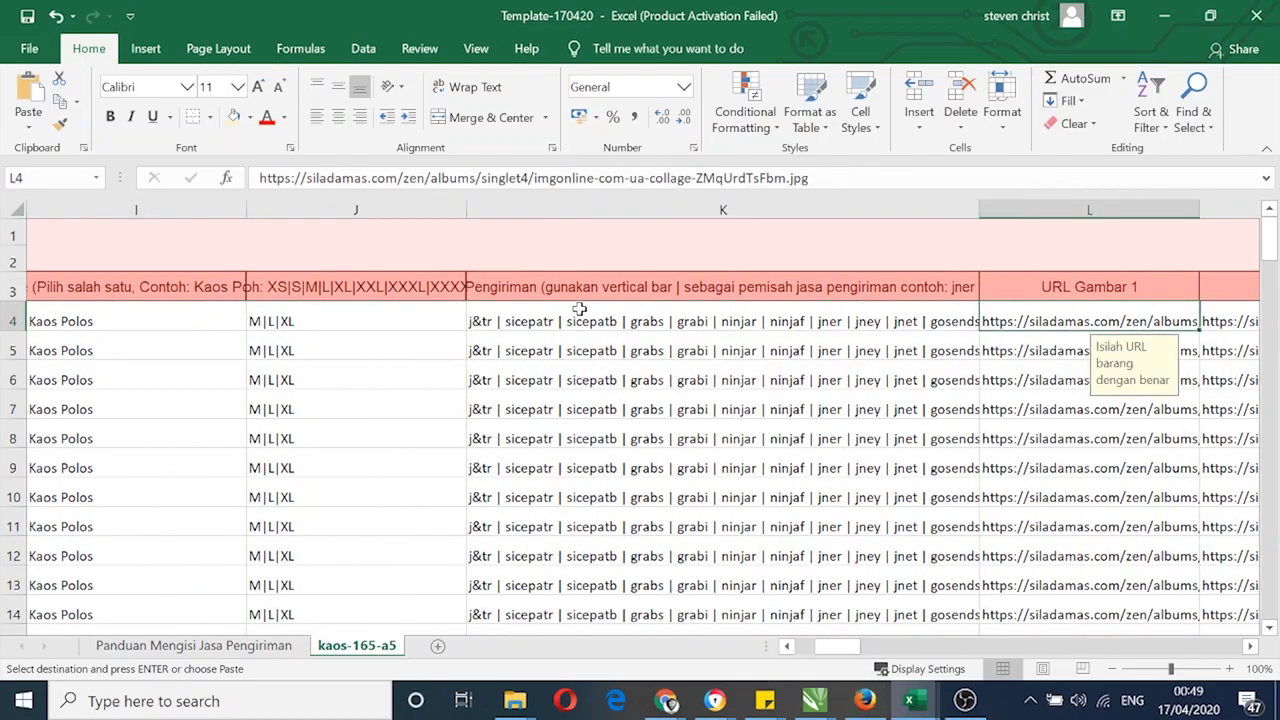
# End copy mode, close the Template-170420 workbook and switch to Bukalapak's Jual Banyak Barang Sekaligus page in Chrome
pyautogui.press('Escape')
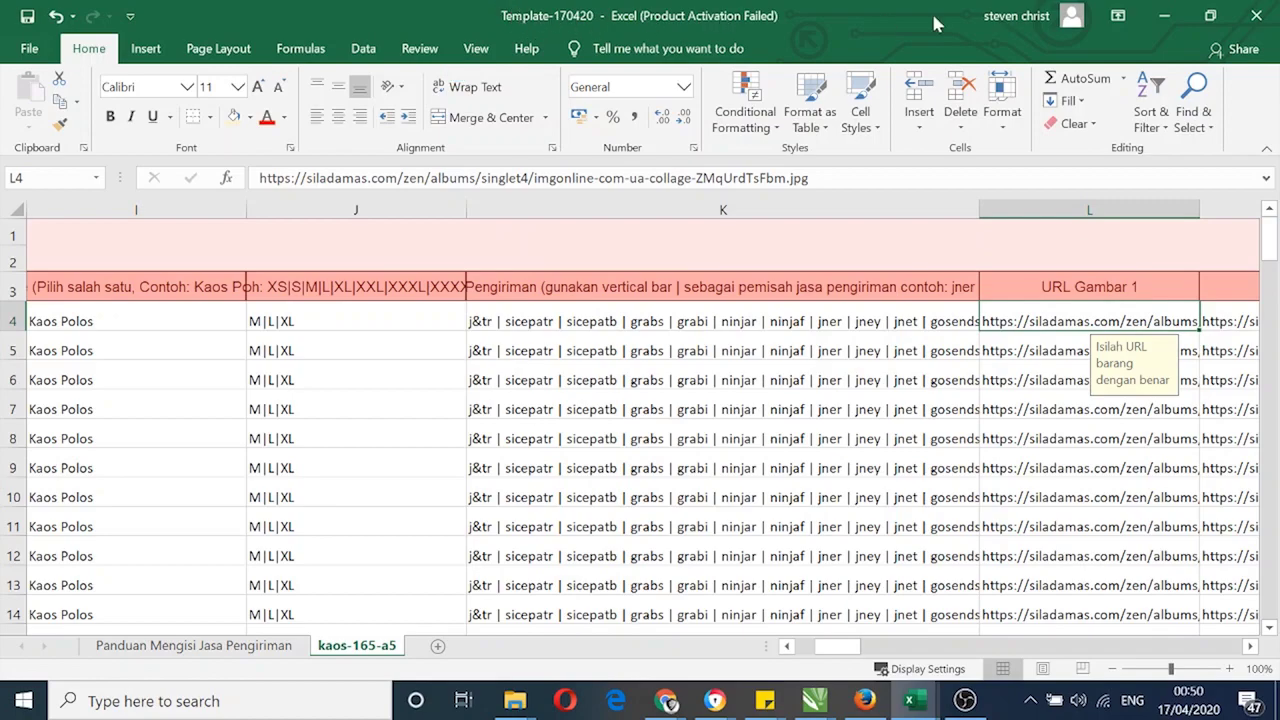
pyautogui.click(1256, 16)
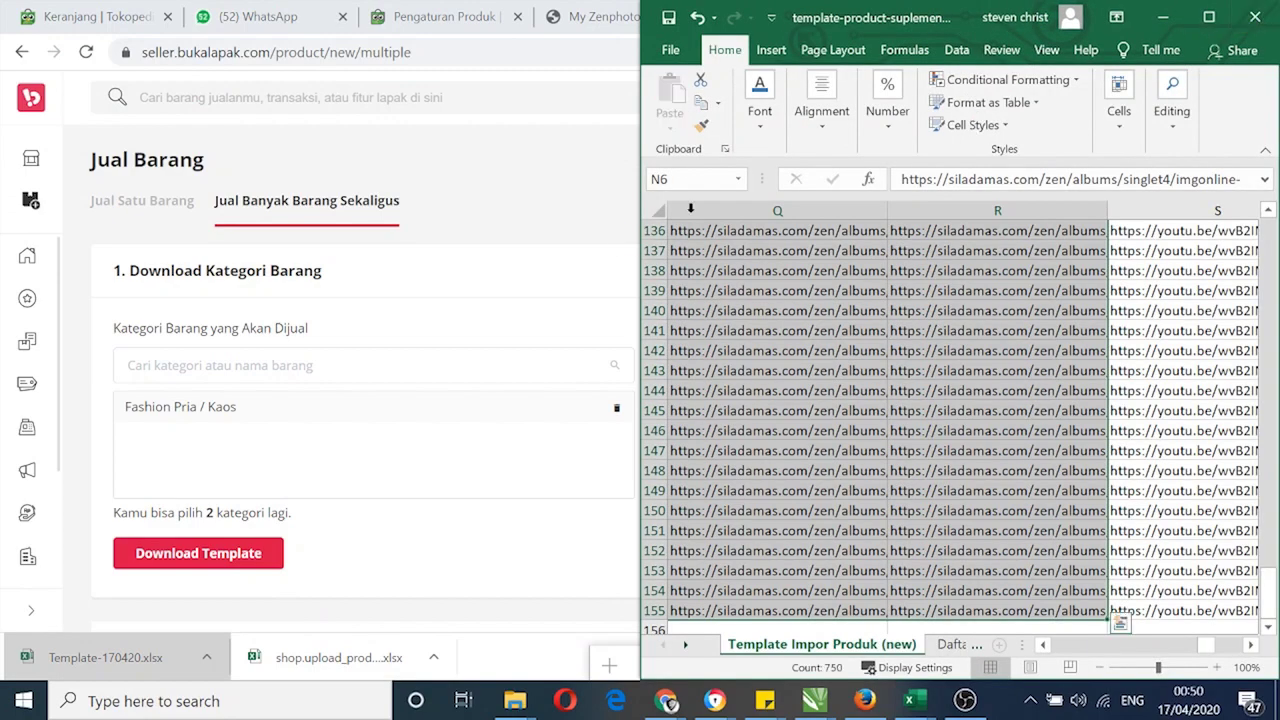
pyautogui.click(500, 197)
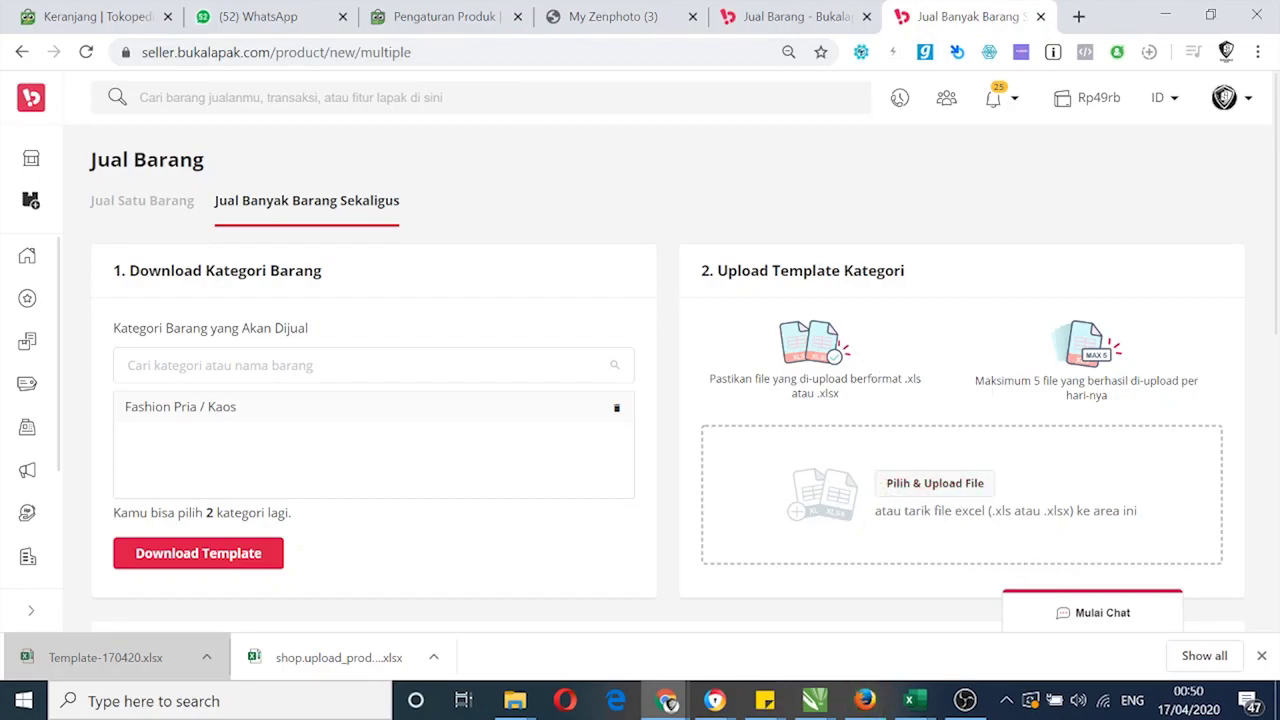
# Upload the Template-170420 workbook from Downloads in the Upload Template Kategori section
pyautogui.scroll(-1, 926, 466)
pyautogui.click(922, 388)
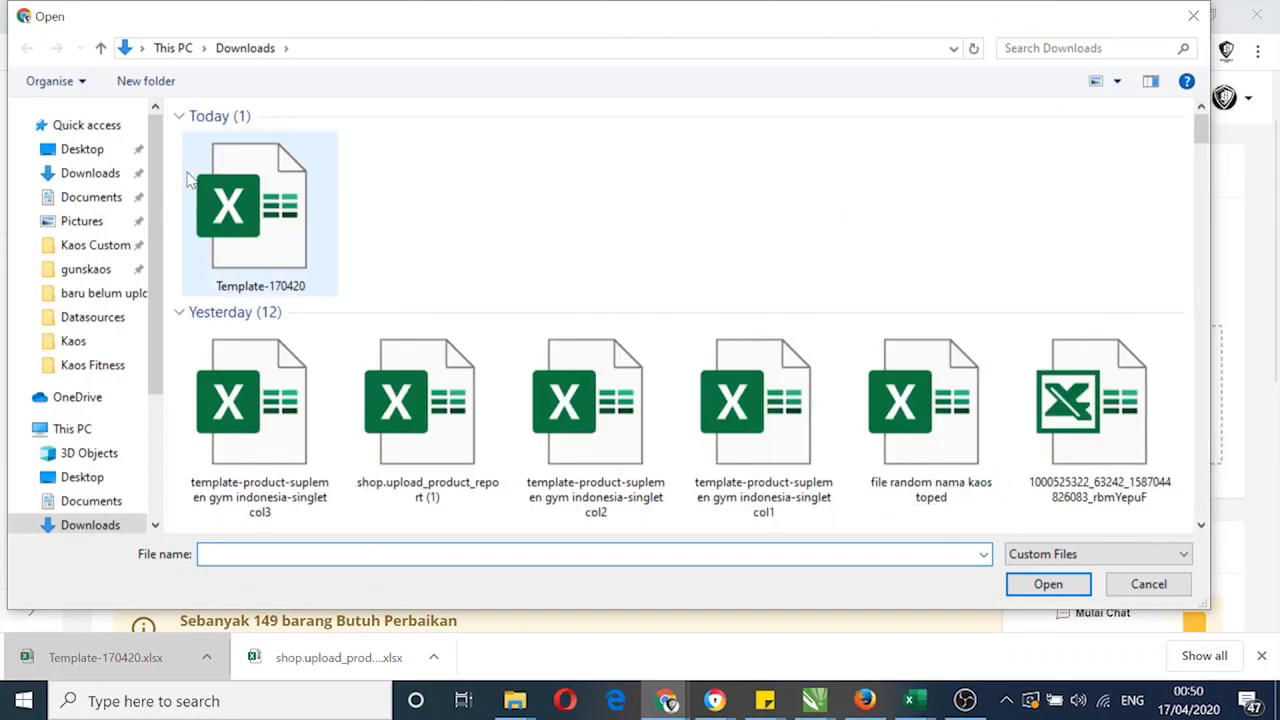
pyautogui.click(278, 218)
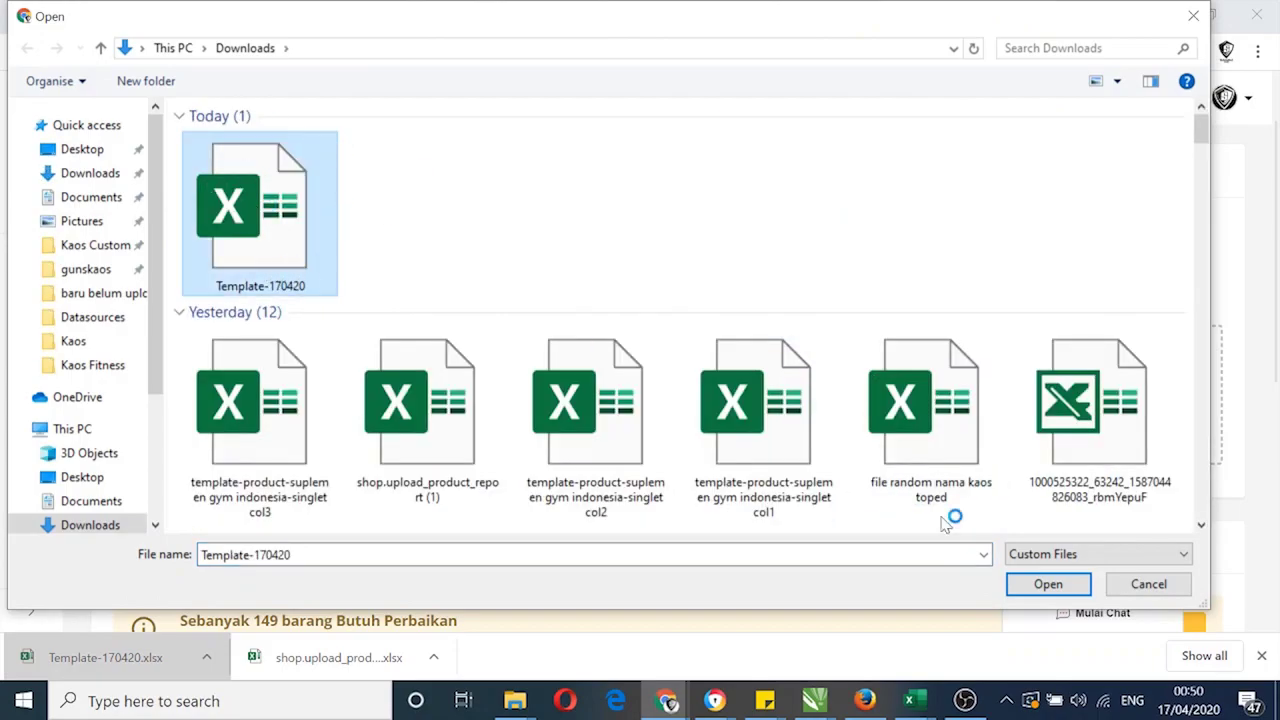
pyautogui.click(1048, 585)
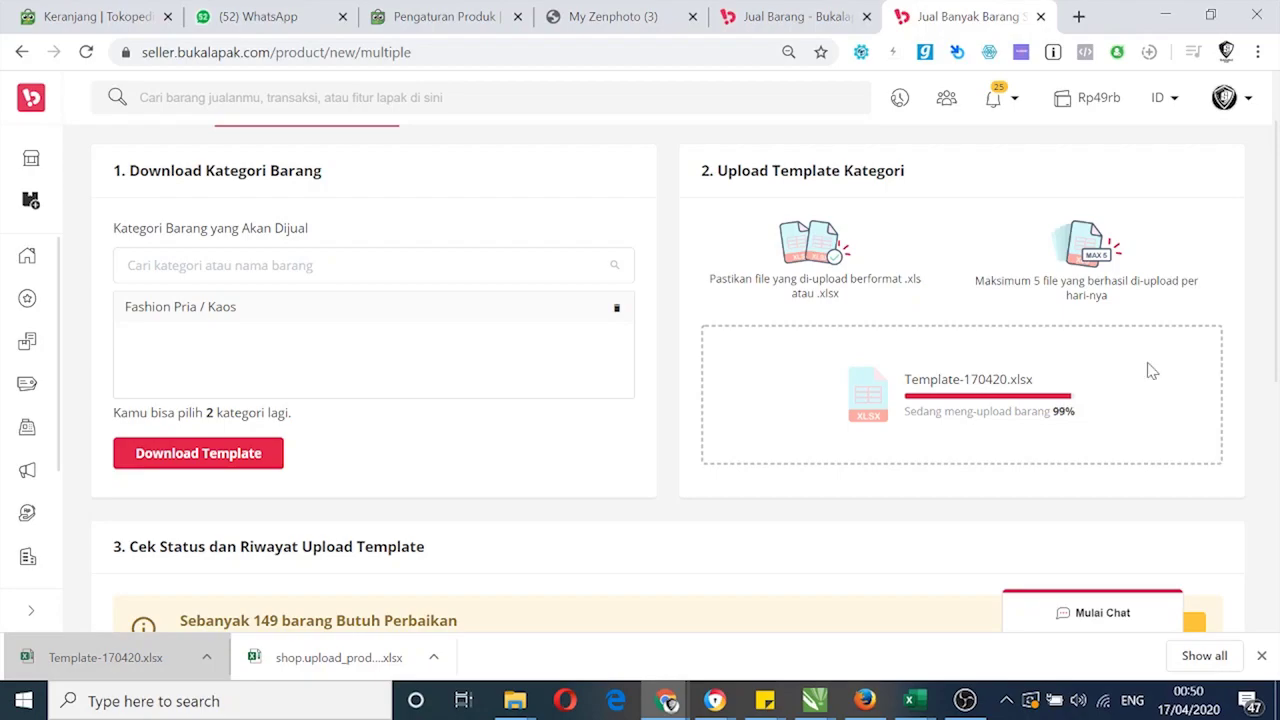
pyautogui.scroll(-1, 1166, 343)
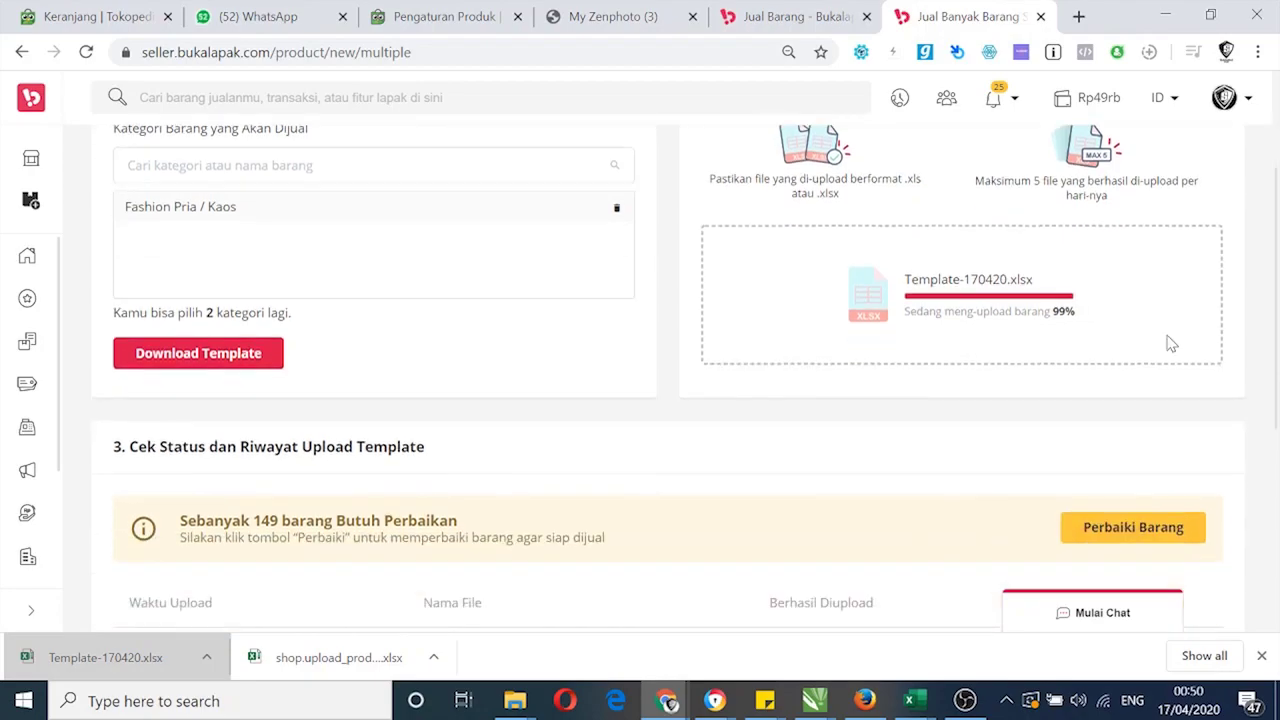
pyautogui.scroll(-2, 1054, 323)
pyautogui.scroll(3, 1038, 313)
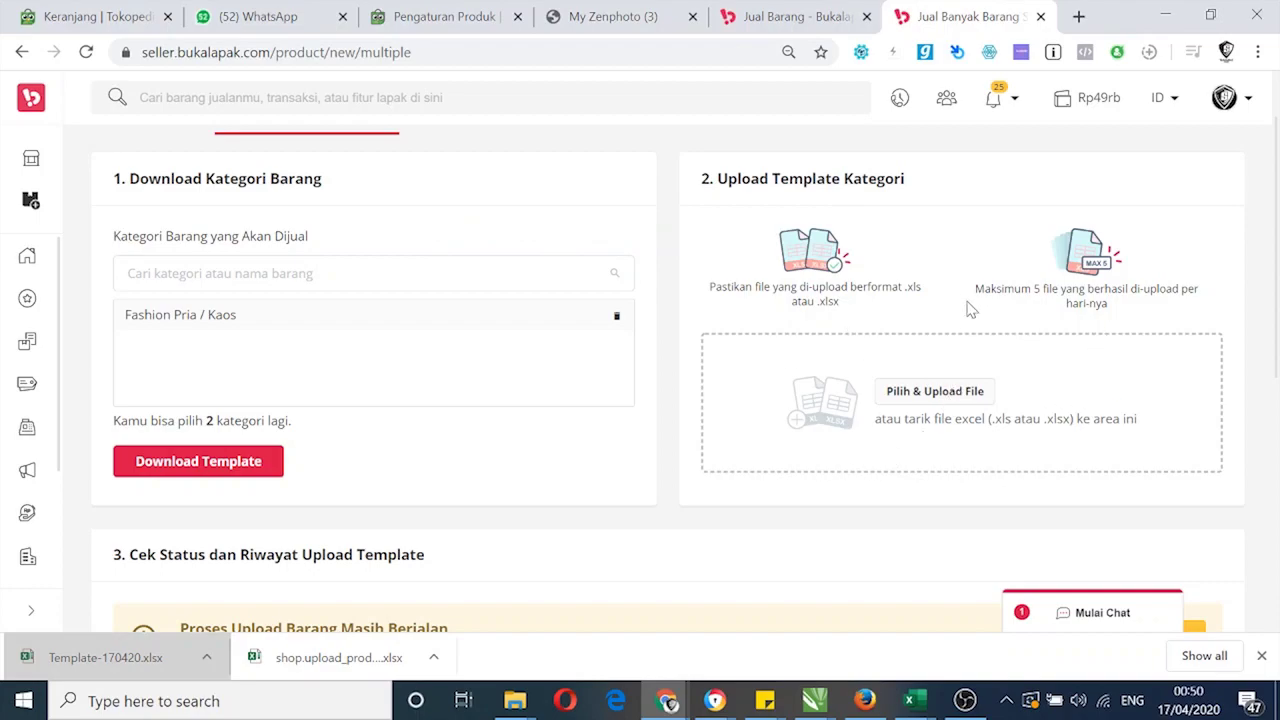
# Examine the upload time and file name of the Template-170420.xlsx entry in Cek Status dan Riwayat Upload Template
pyautogui.scroll(-1, 967, 310)
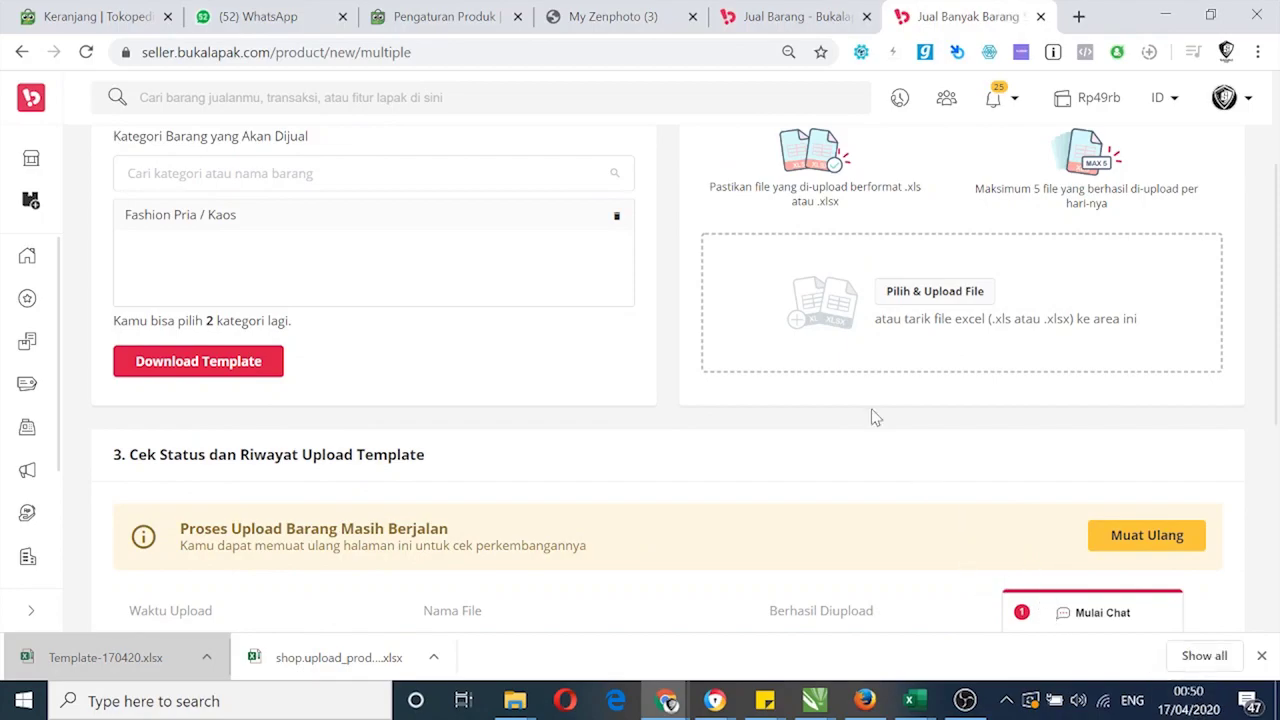
pyautogui.scroll(-2, 875, 417)
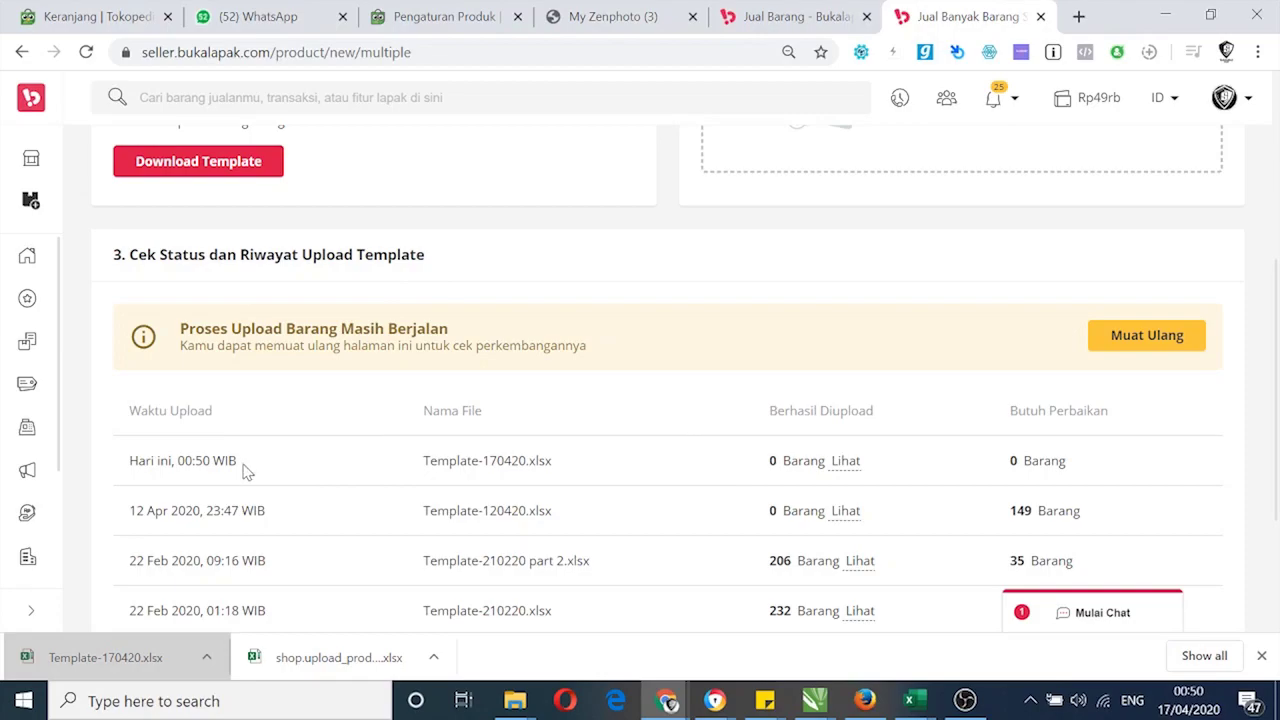
pyautogui.moveTo(130, 468); pyautogui.dragTo(318, 467)
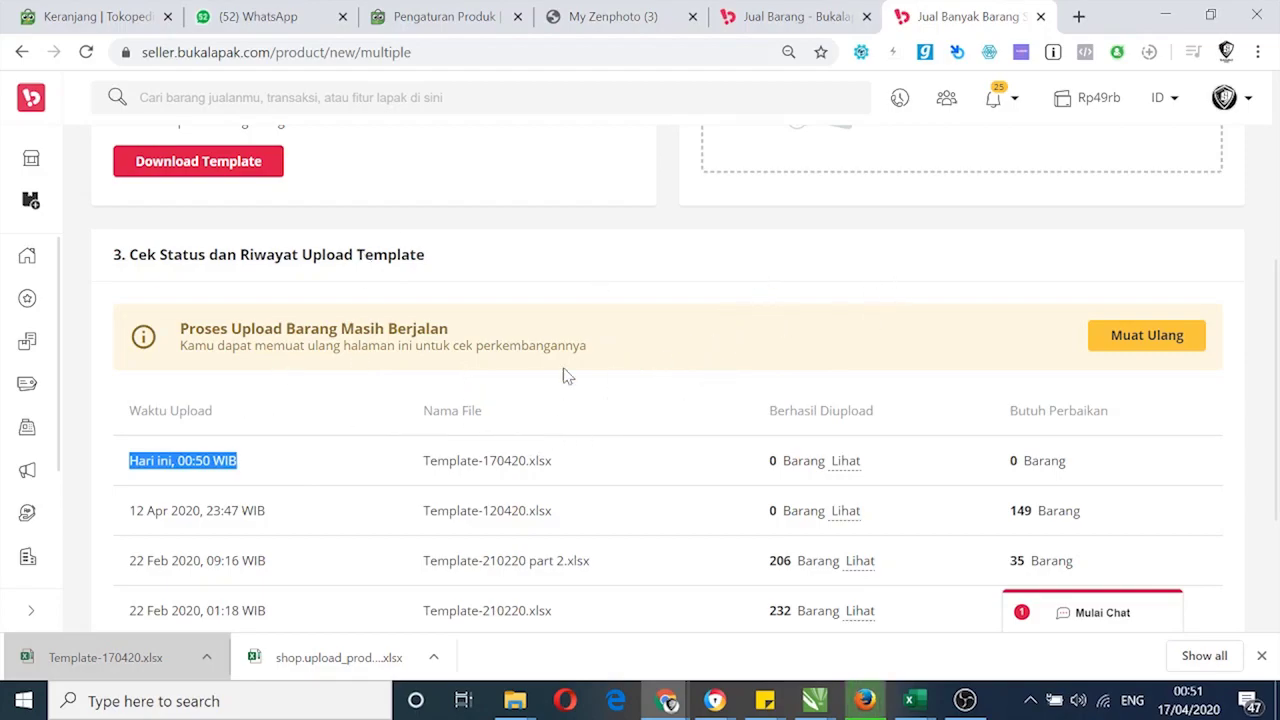
pyautogui.scroll(4, 600, 355)
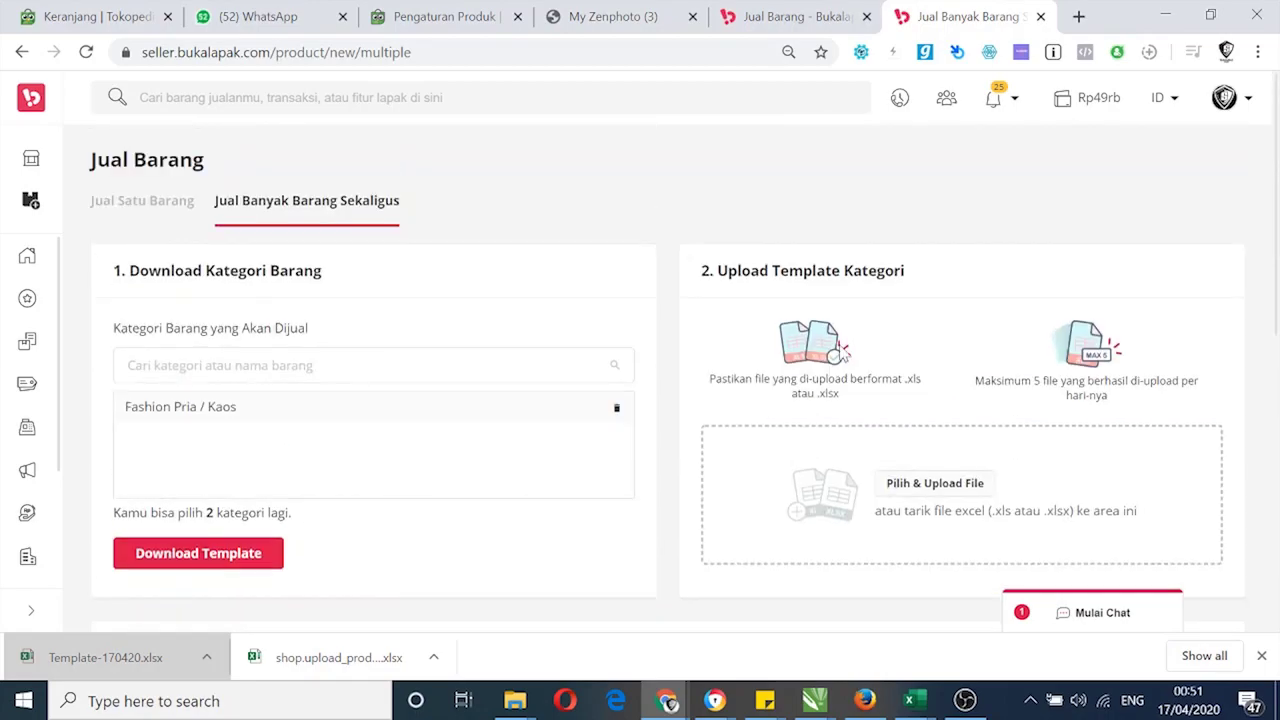
pyautogui.scroll(-4, 931, 334)
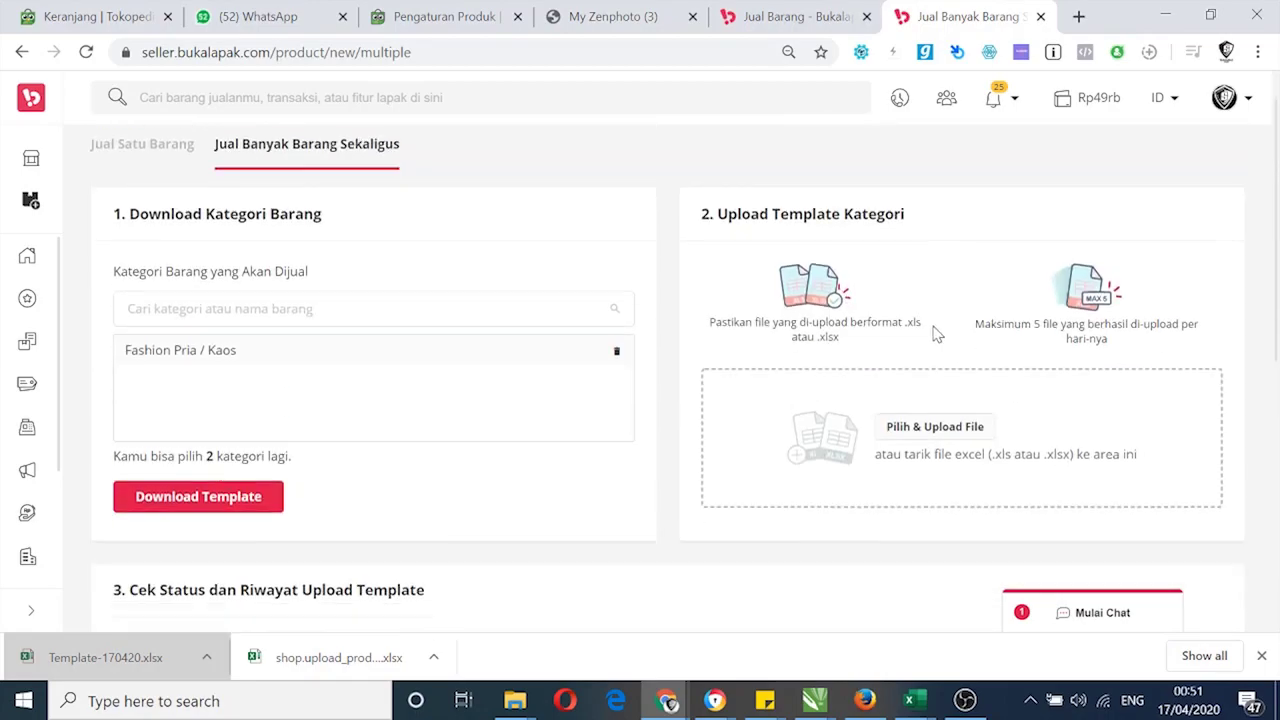
pyautogui.scroll(3, 904, 407)
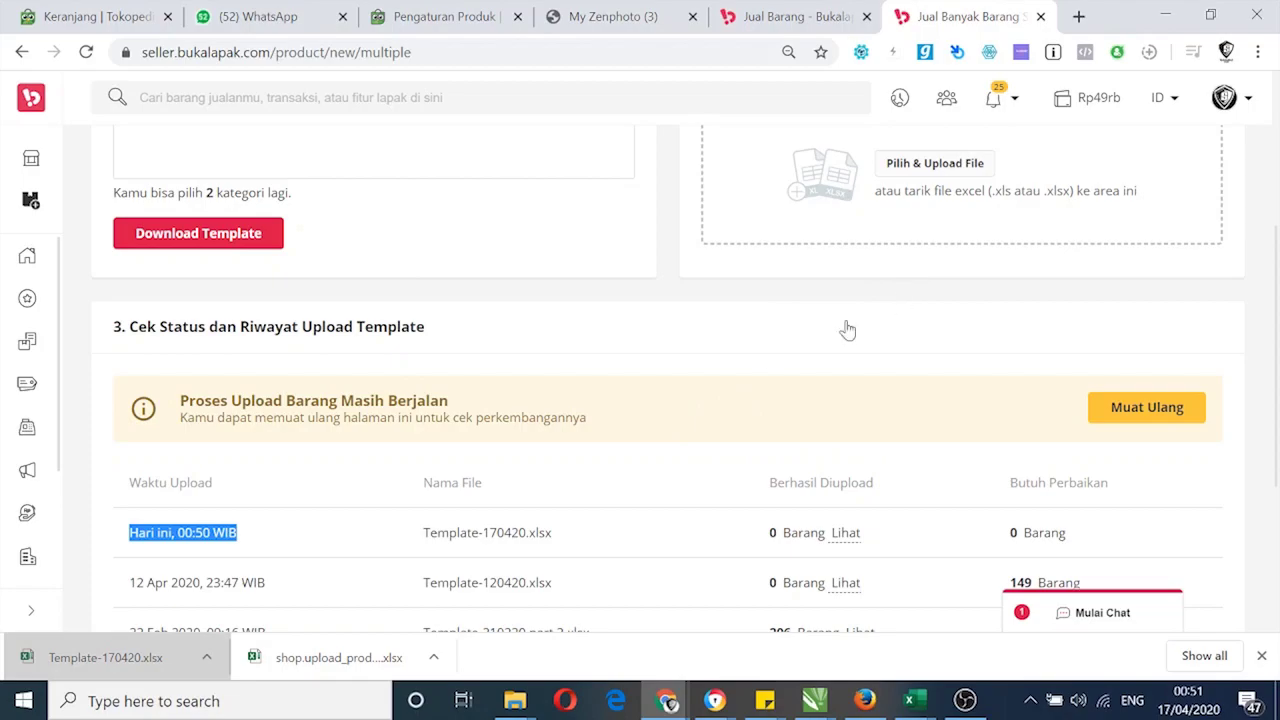
pyautogui.moveTo(423, 532); pyautogui.dragTo(552, 533)
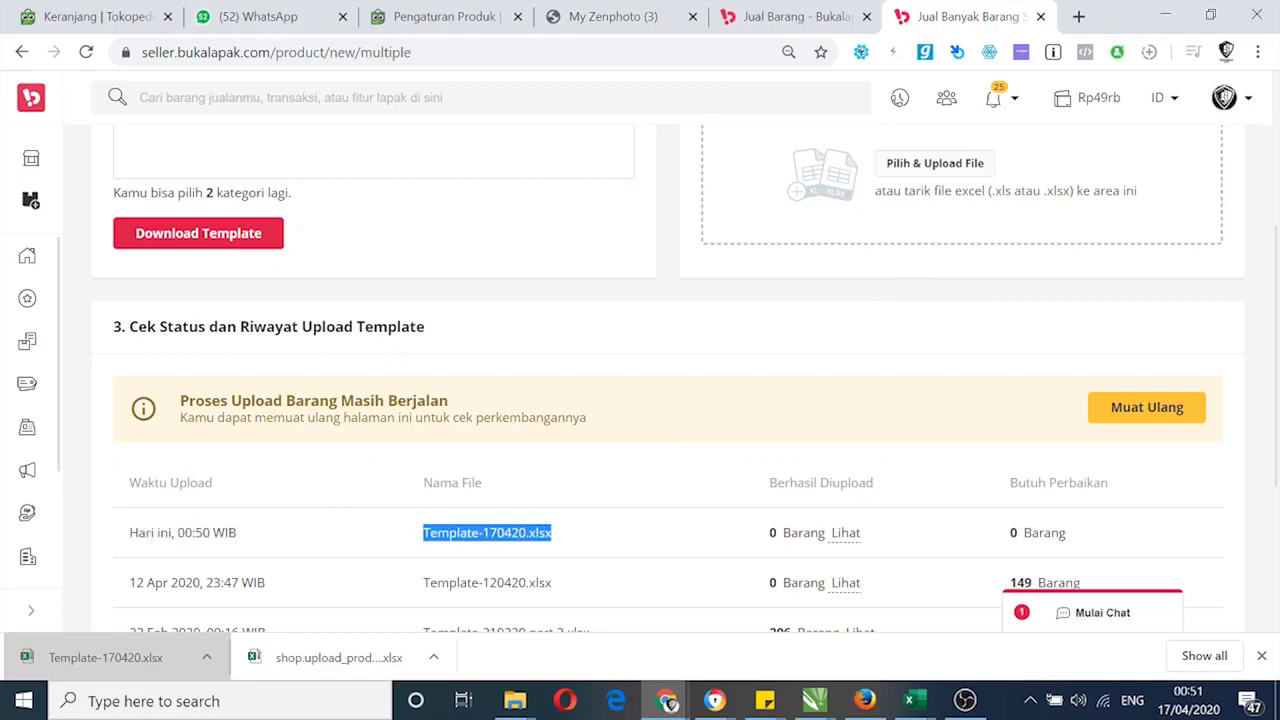
pyautogui.click(735, 300)
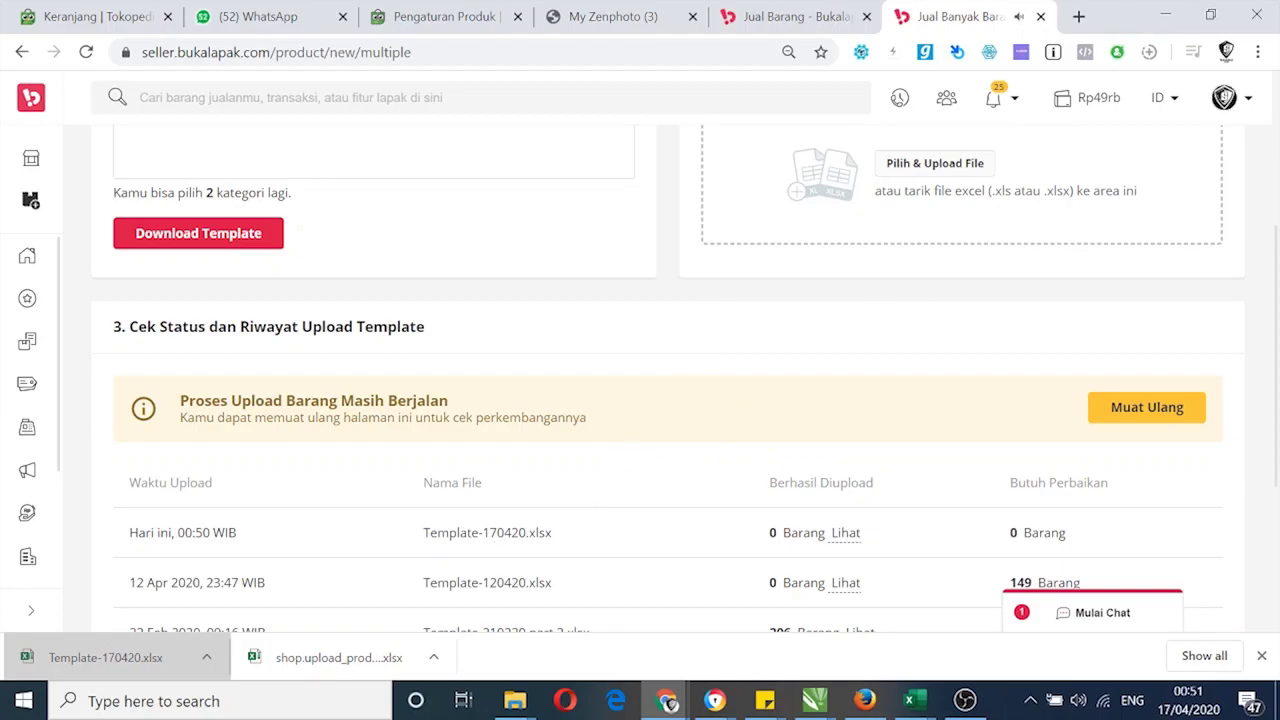
pyautogui.moveTo(424, 533); pyautogui.dragTo(560, 544)
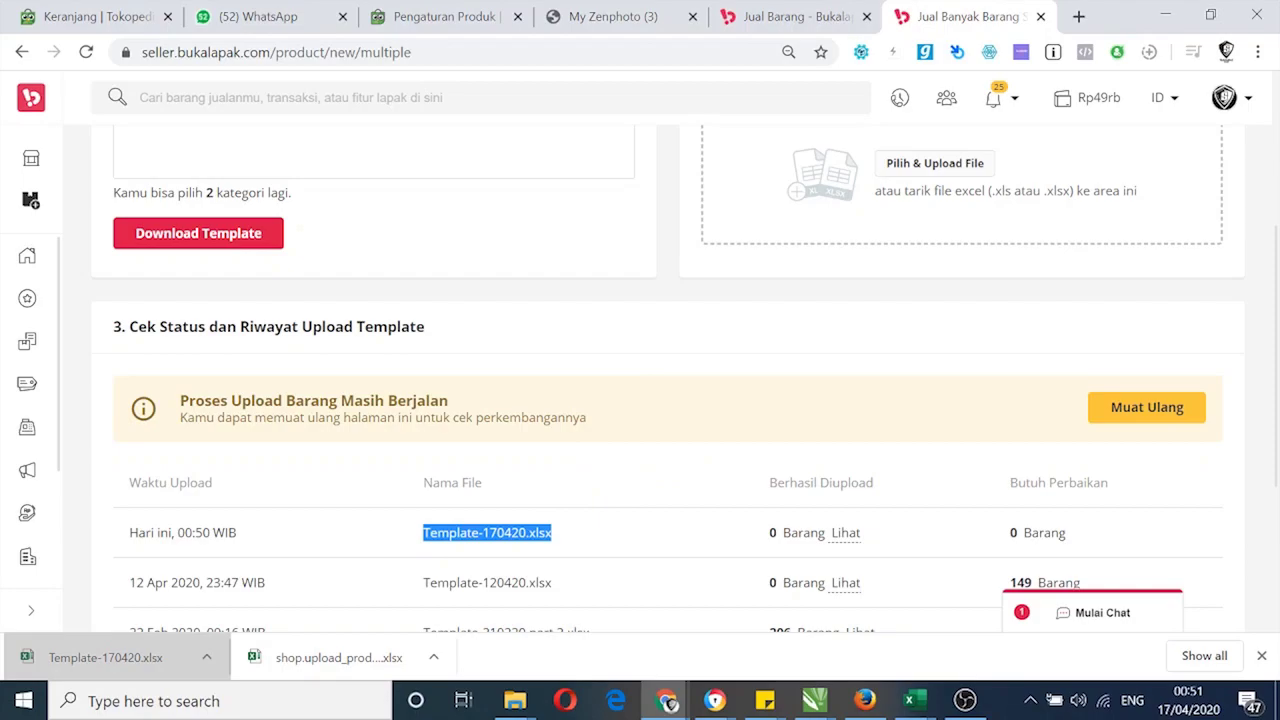
pyautogui.click(590, 476)
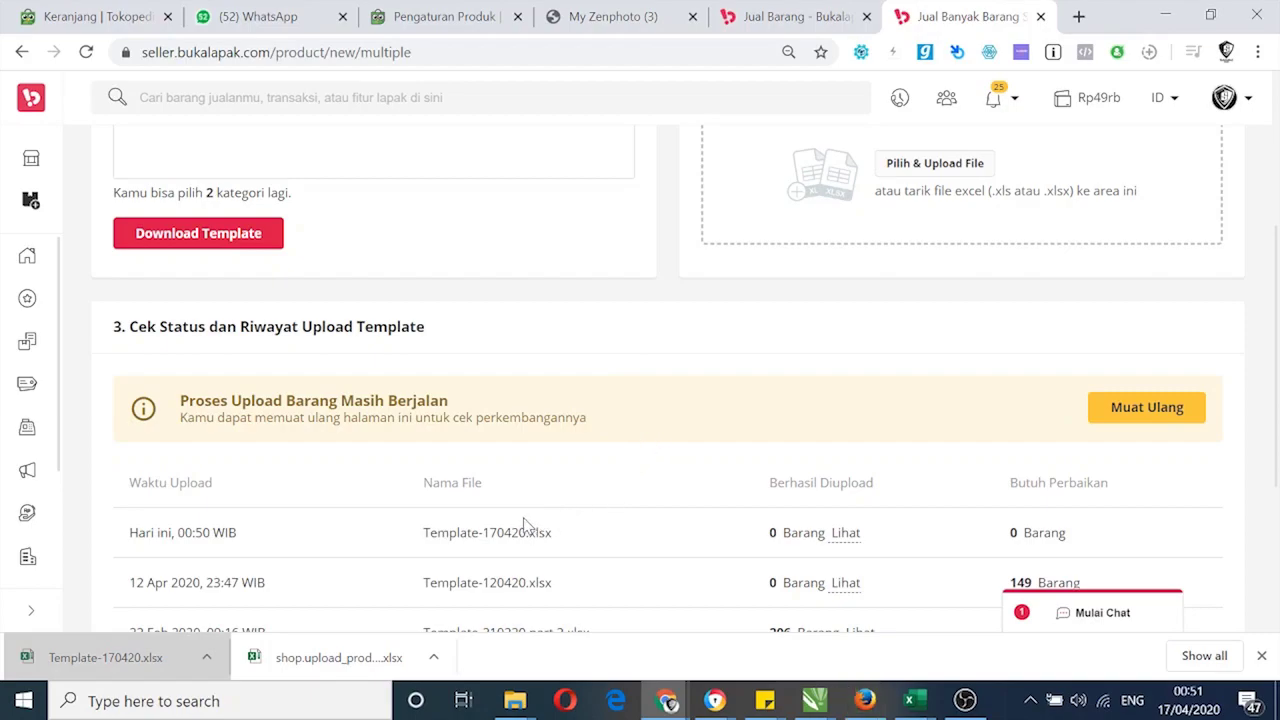
# Look over the upload status and history table again and reload the page to refresh the upload's progress
pyautogui.scroll(1, 638, 358)
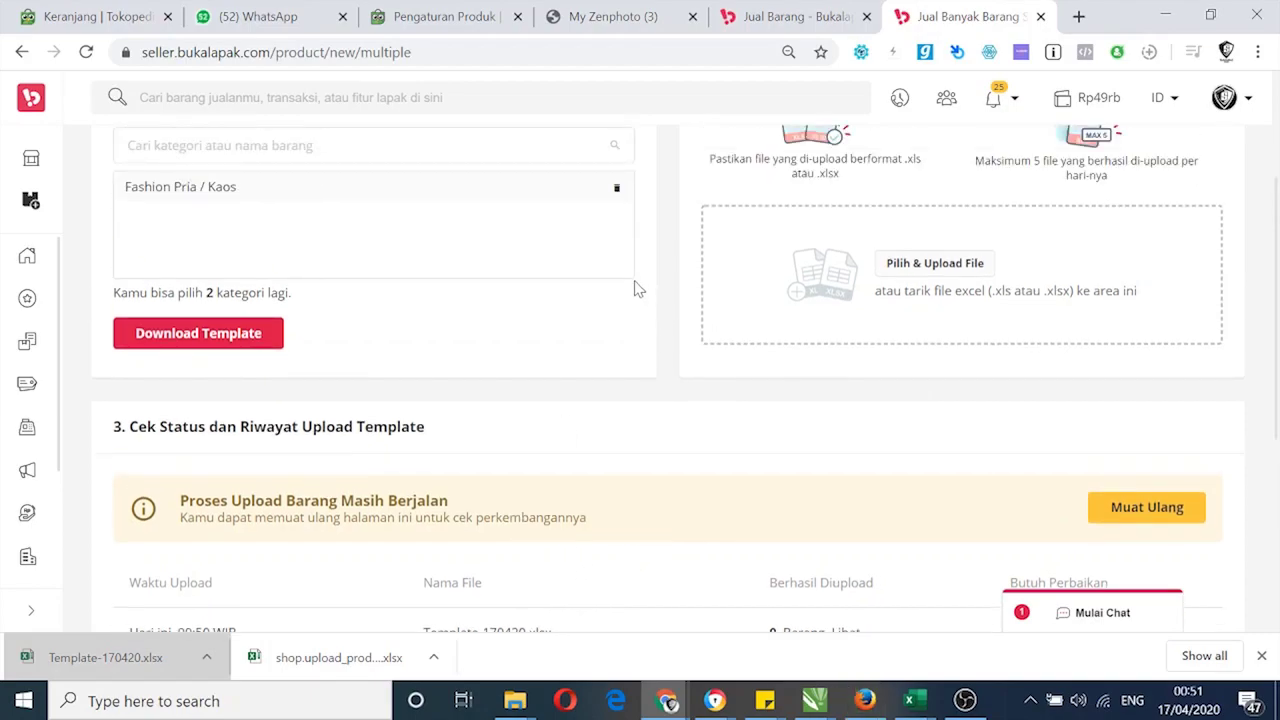
pyautogui.scroll(2, 530, 302)
pyautogui.scroll(-3, 463, 469)
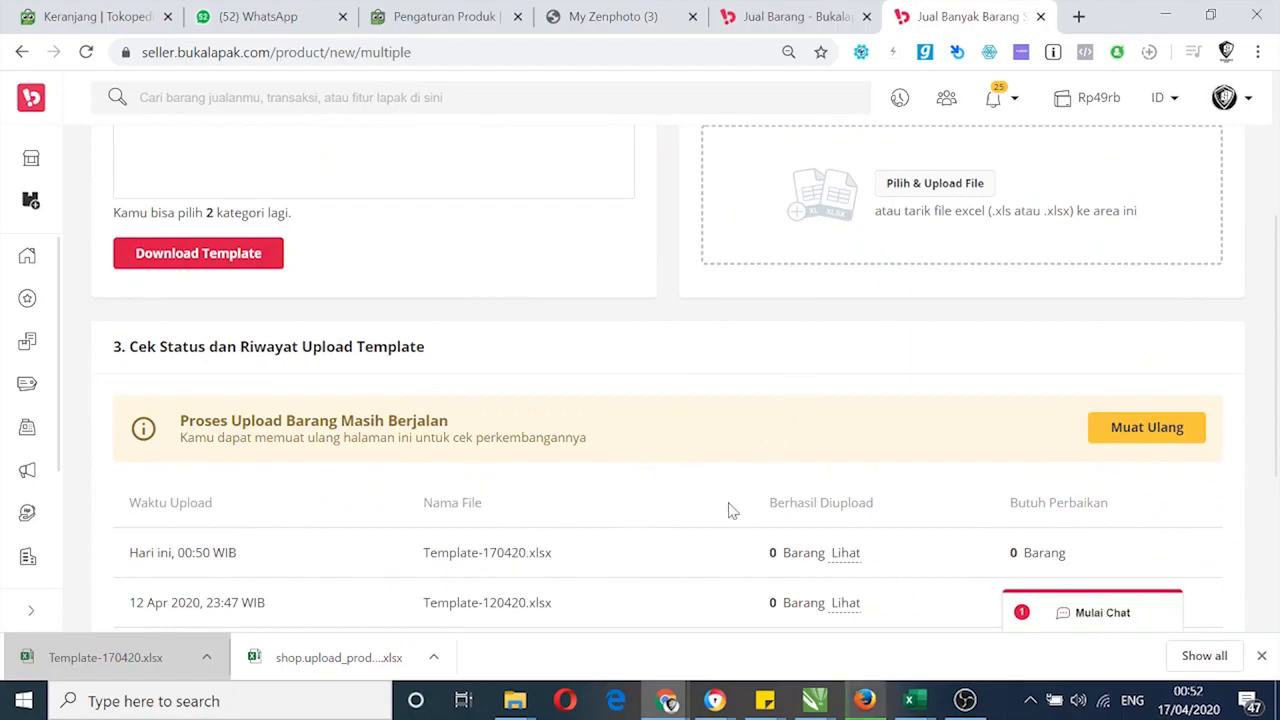
pyautogui.scroll(-1, 668, 400)
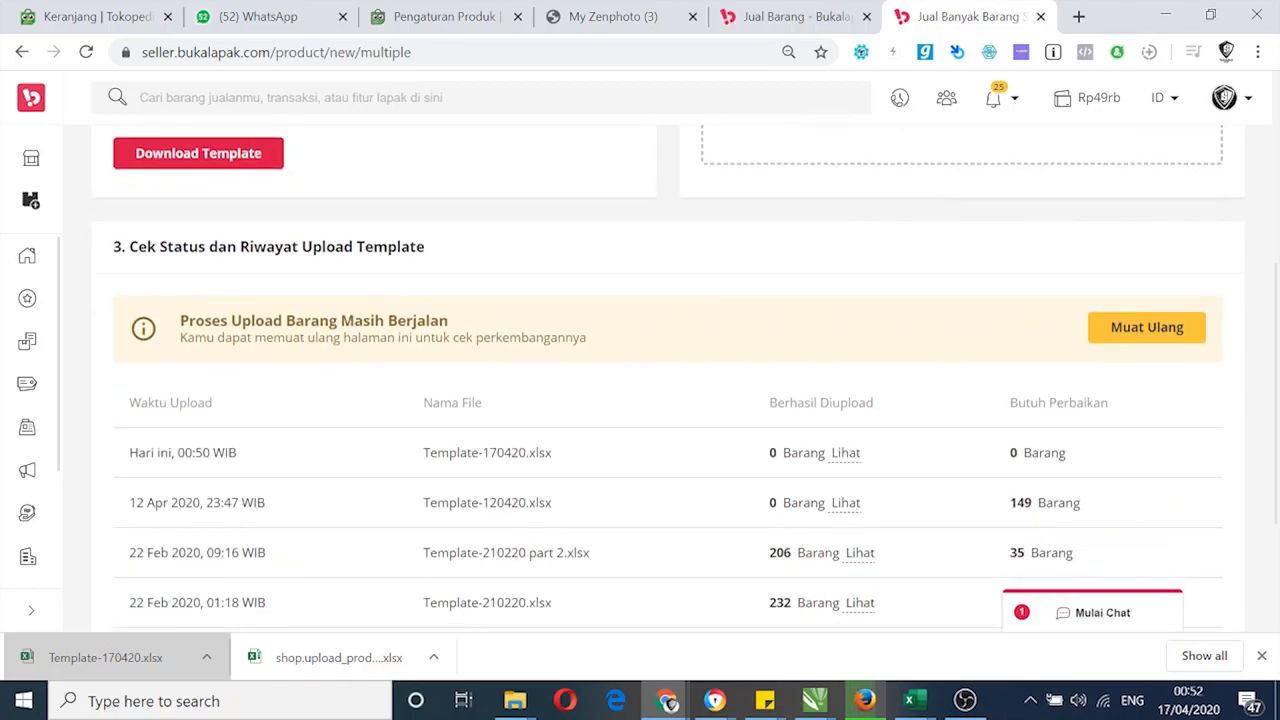
pyautogui.scroll(2, 860, 502)
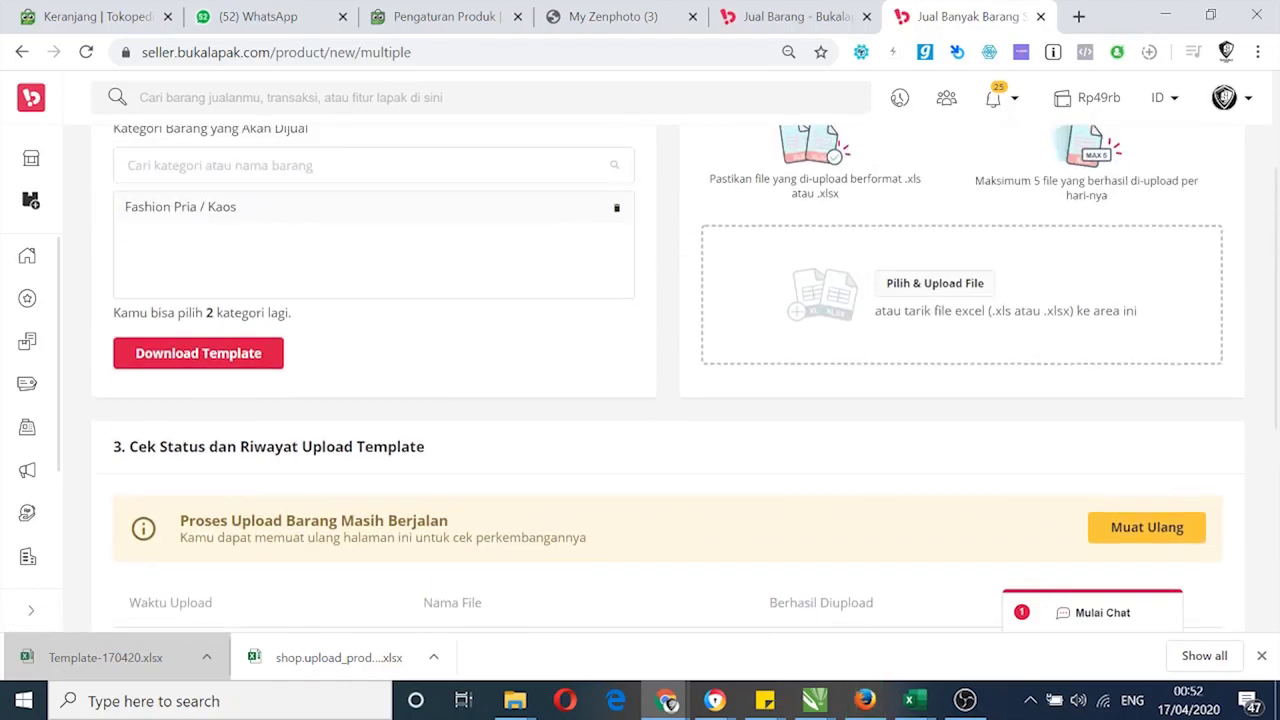
pyautogui.scroll(-1, 866, 498)
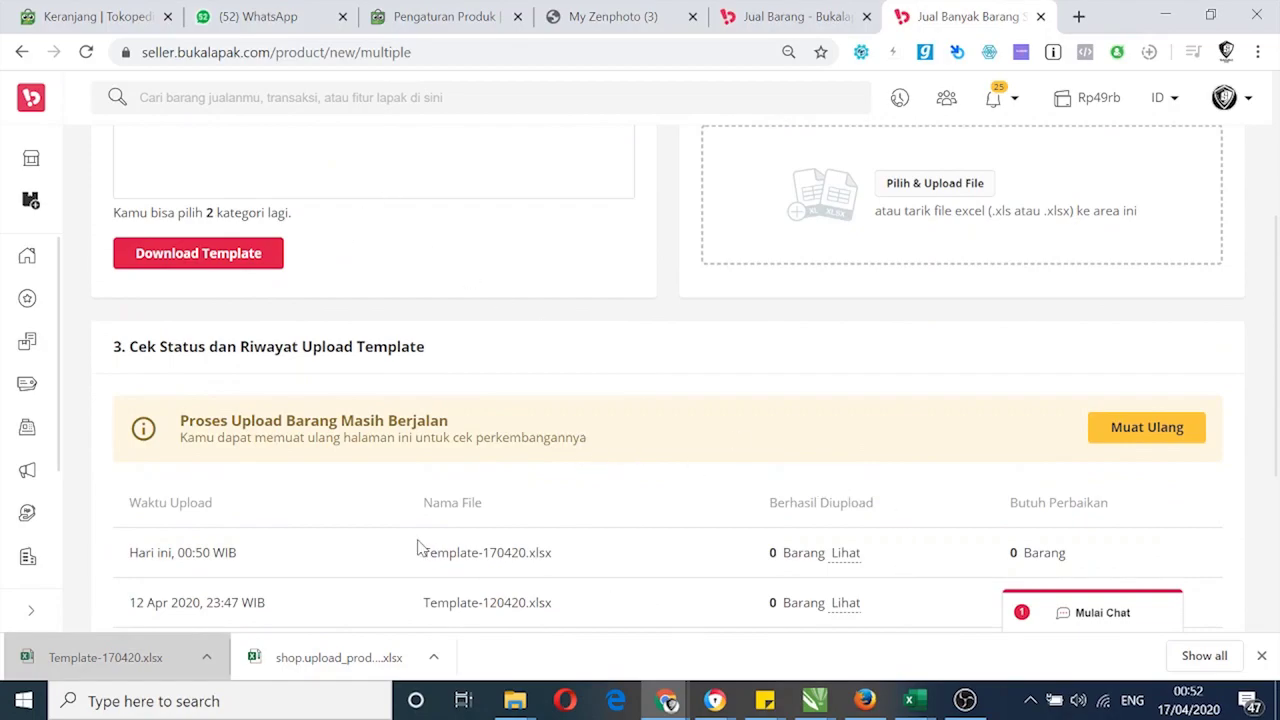
pyautogui.click(87, 54)
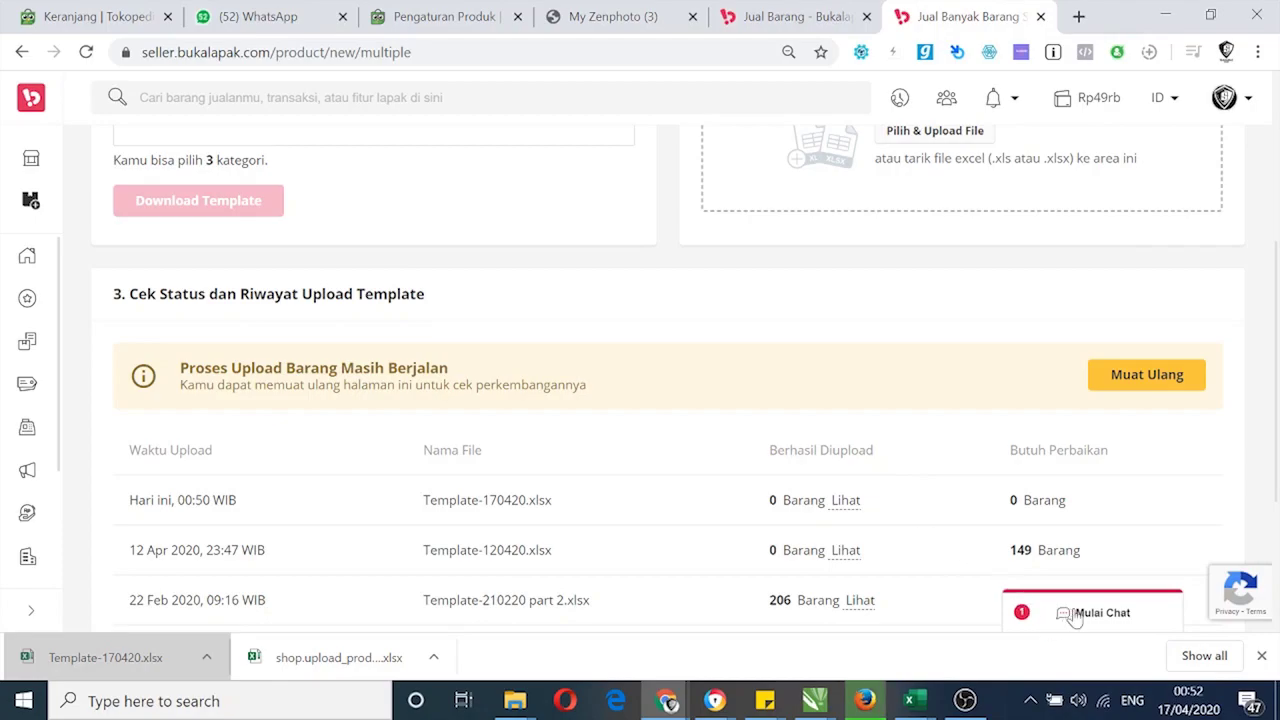
pyautogui.moveTo(966, 697)
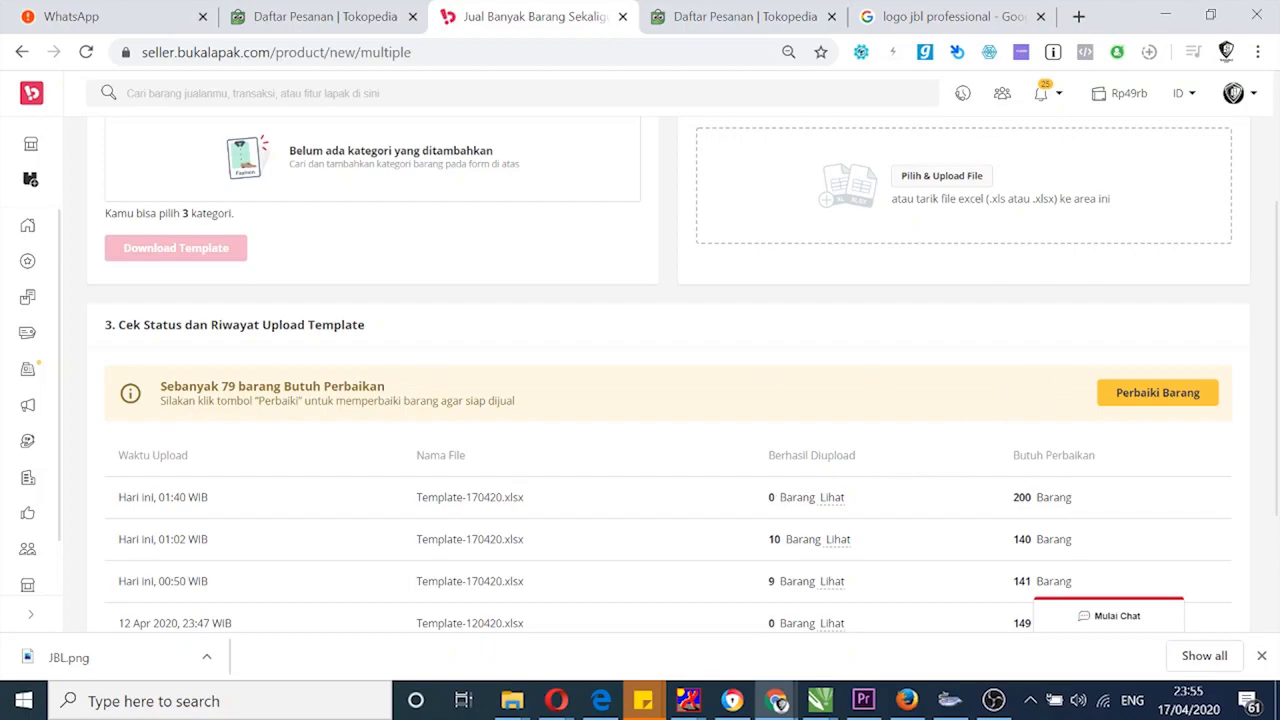
# Open the Perbaikan Data Barang page for the products needing correction and dismiss the mail notifications that pop up
pyautogui.click(1160, 396)
pyautogui.click(1163, 400)
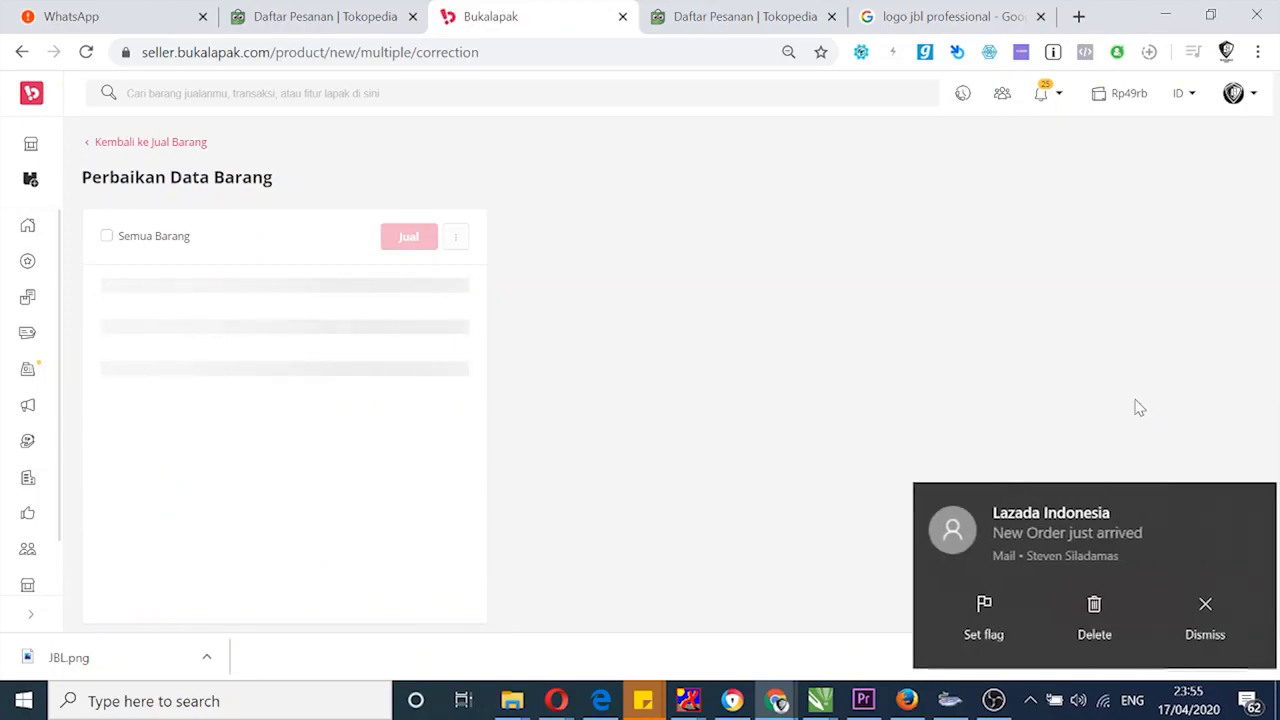
pyautogui.click(1234, 500)
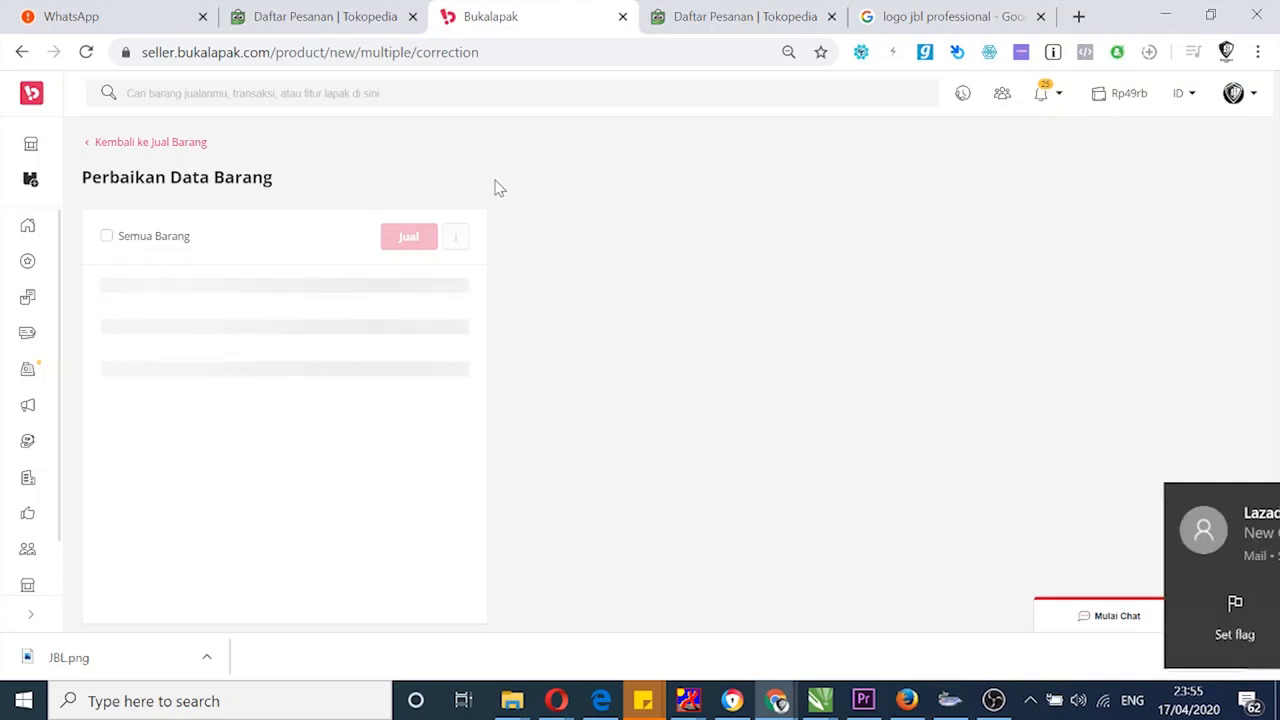
pyautogui.click(1248, 496)
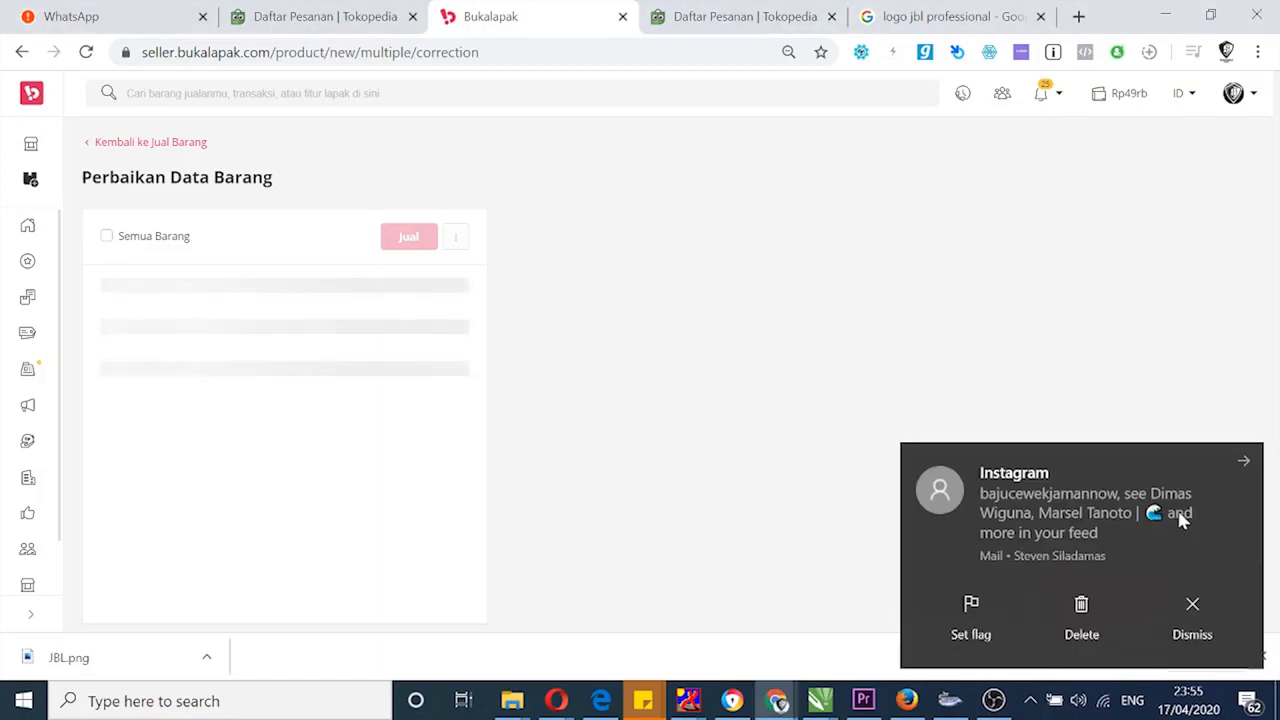
pyautogui.click(1245, 466)
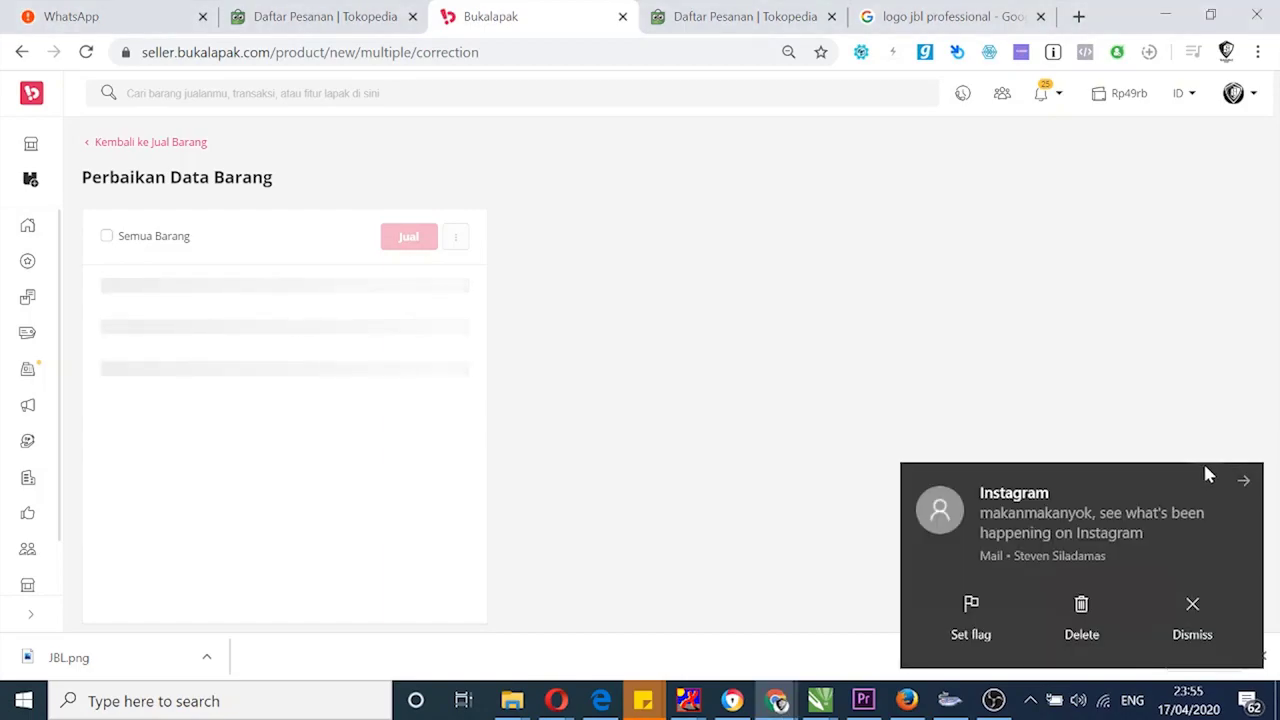
pyautogui.click(1241, 479)
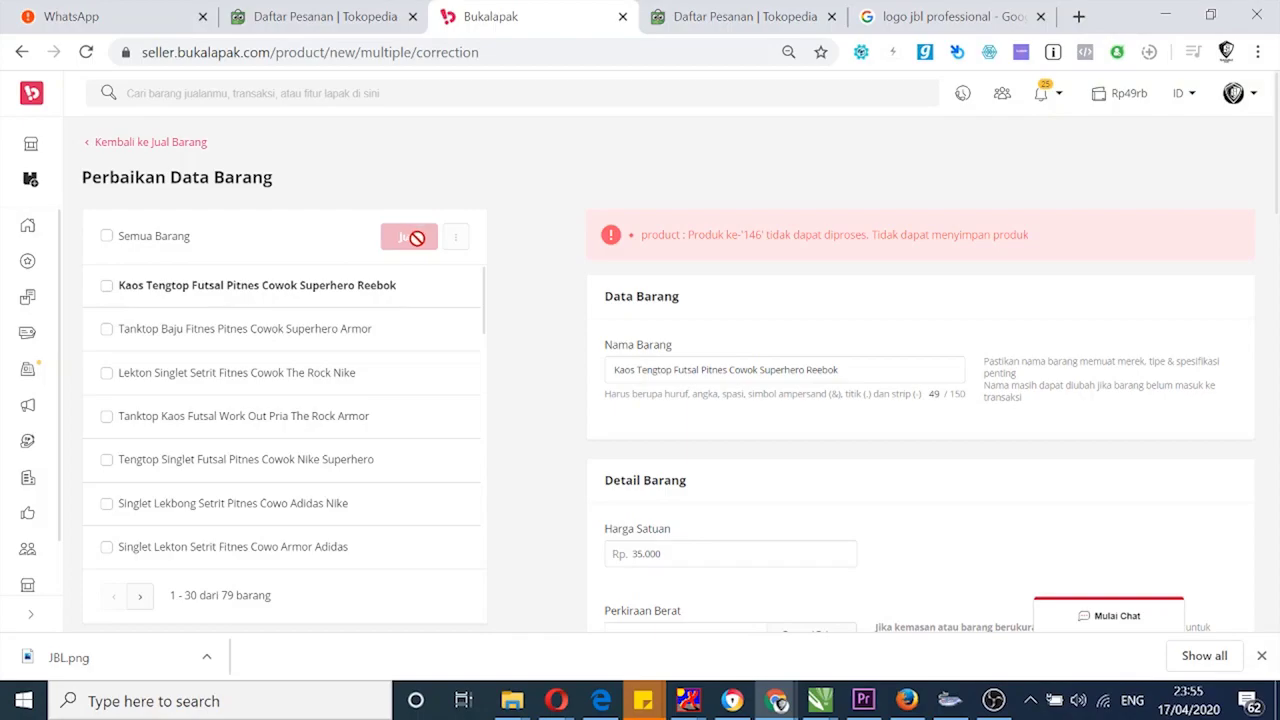
# Review the details of Kaos Tengtop Futsal Pitnes Cowok Superhero Reebok and put it up for sale without changes
pyautogui.scroll(-7, 963, 349)
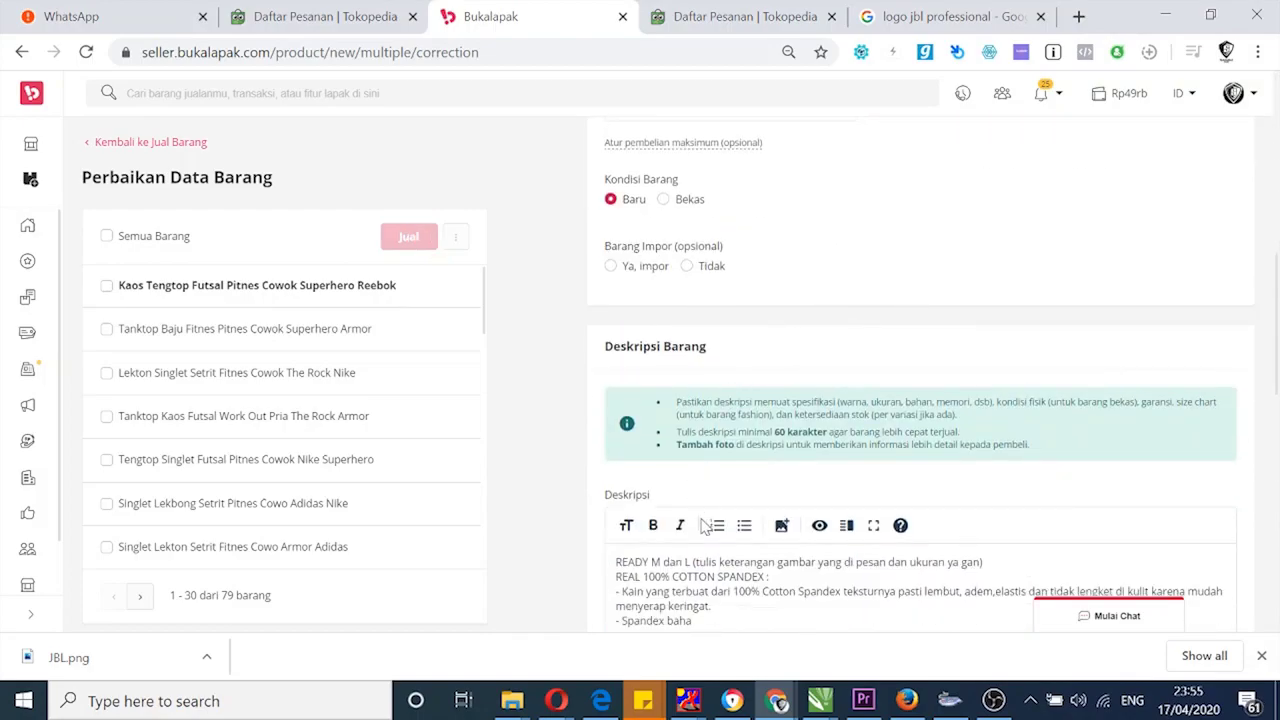
pyautogui.scroll(5, 610, 370)
pyautogui.scroll(3, 650, 360)
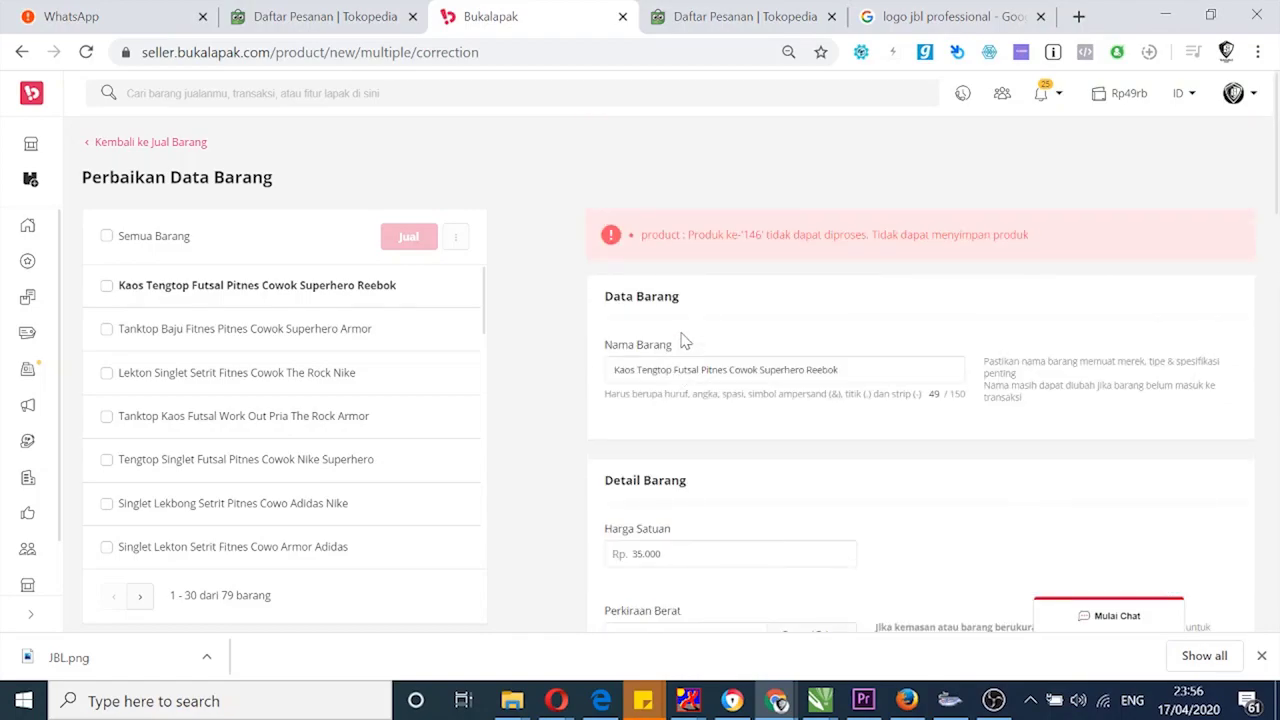
pyautogui.scroll(-15, 914, 306)
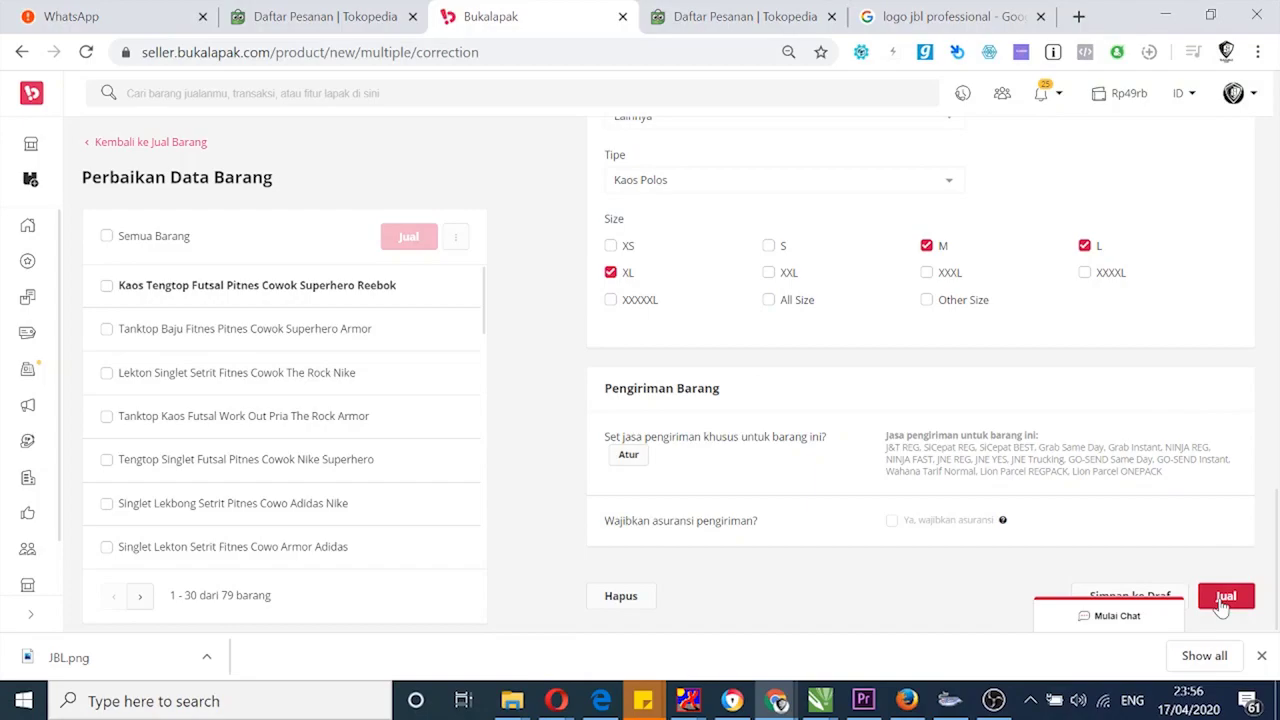
pyautogui.click(1222, 603)
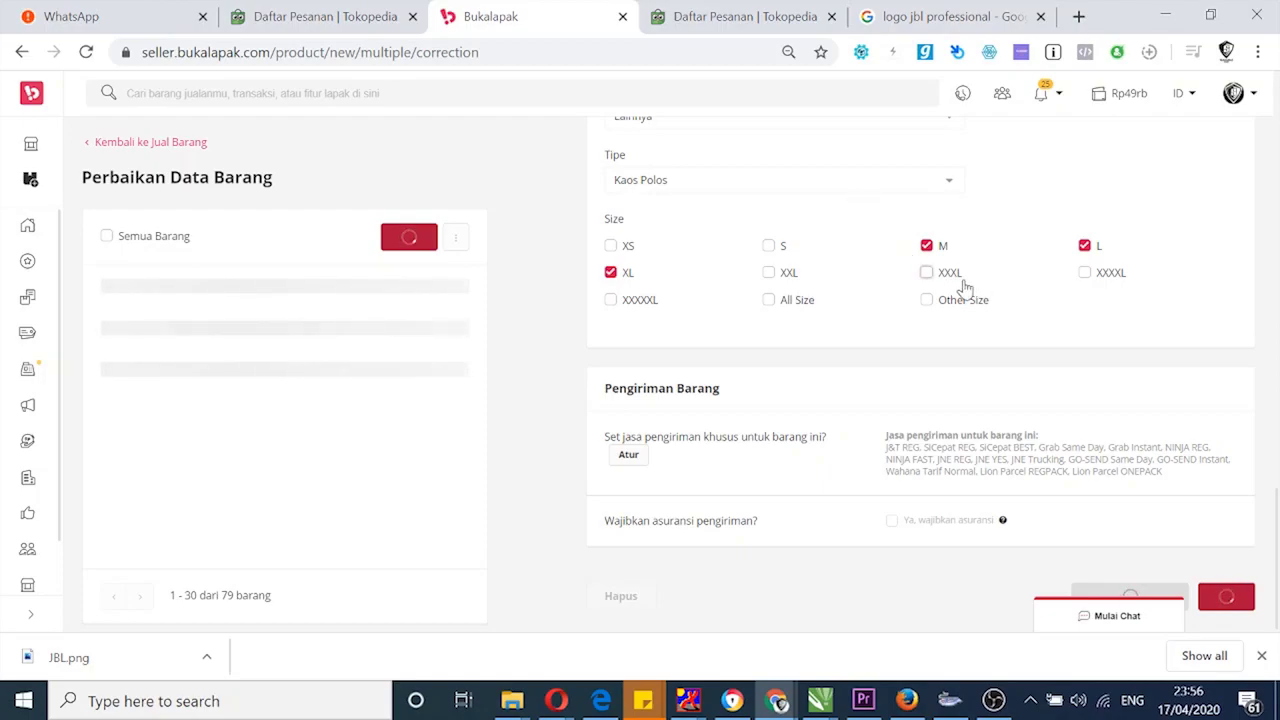
pyautogui.scroll(-5, 1100, 480)
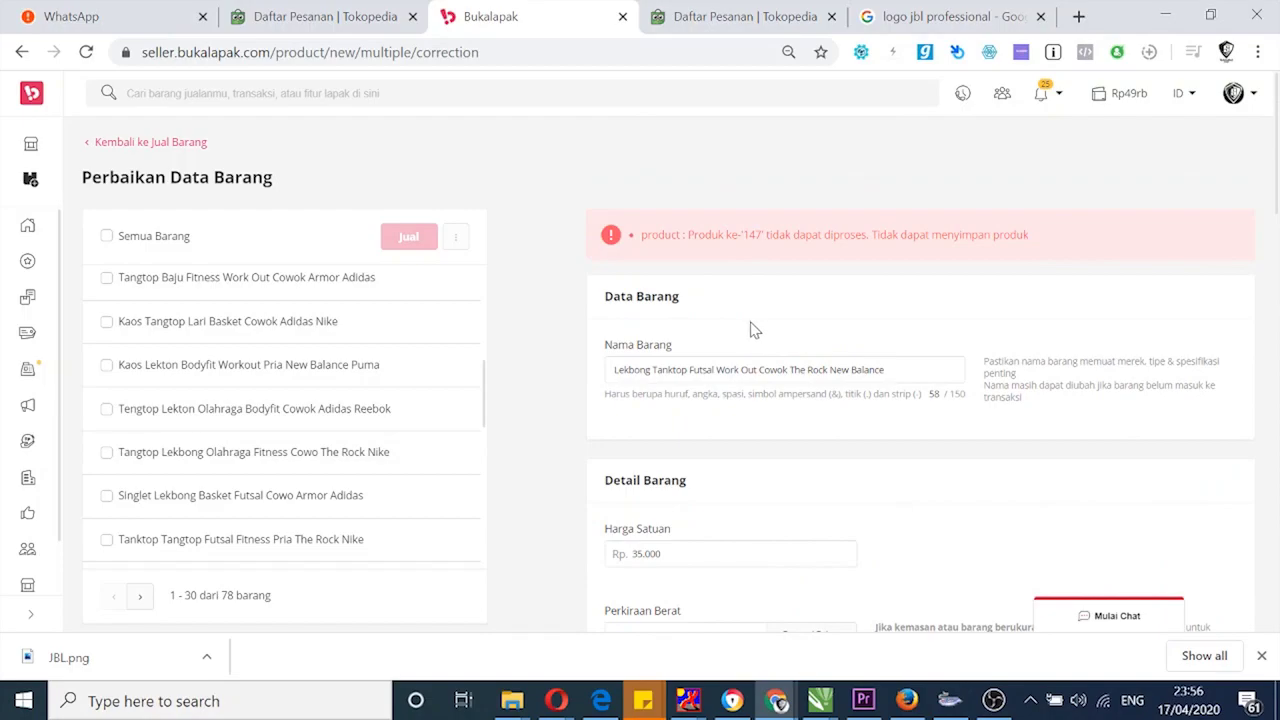
# Switch to Auto-Keyboard and delete the Ctrl + END keystroke and the left-click action from the script list
pyautogui.click(948, 705)
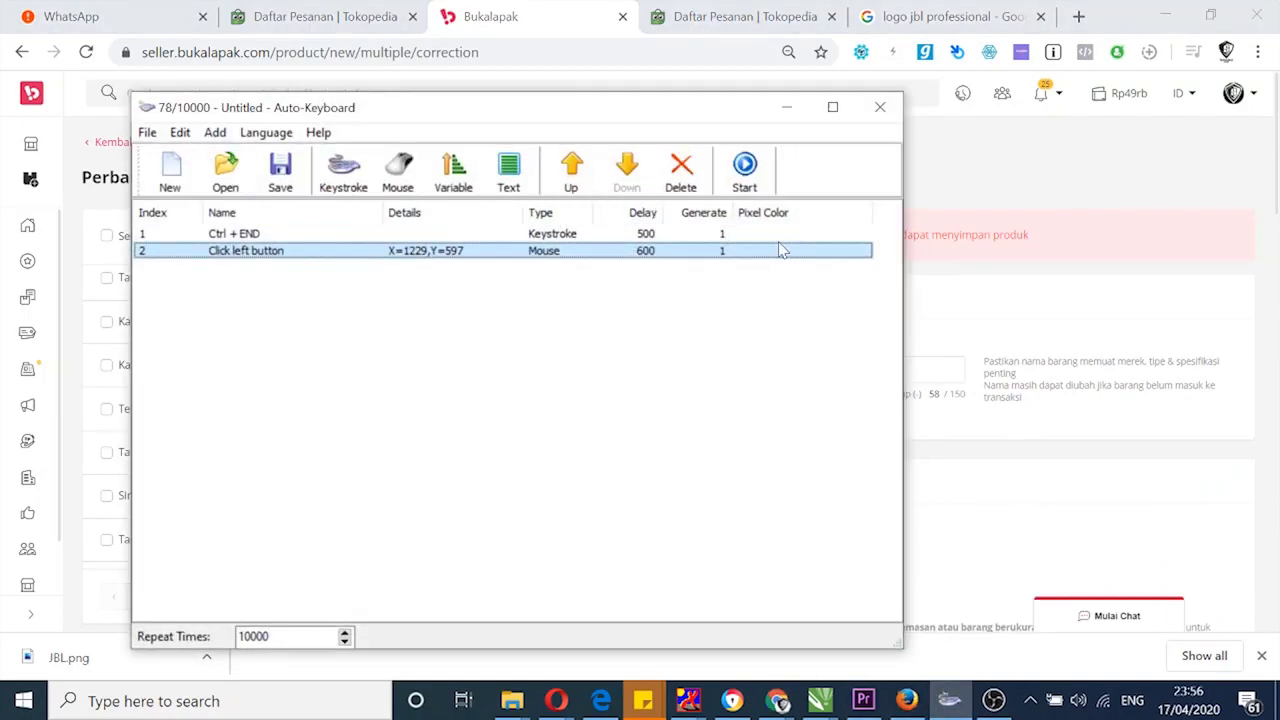
pyautogui.click(705, 234)
pyautogui.click(686, 167)
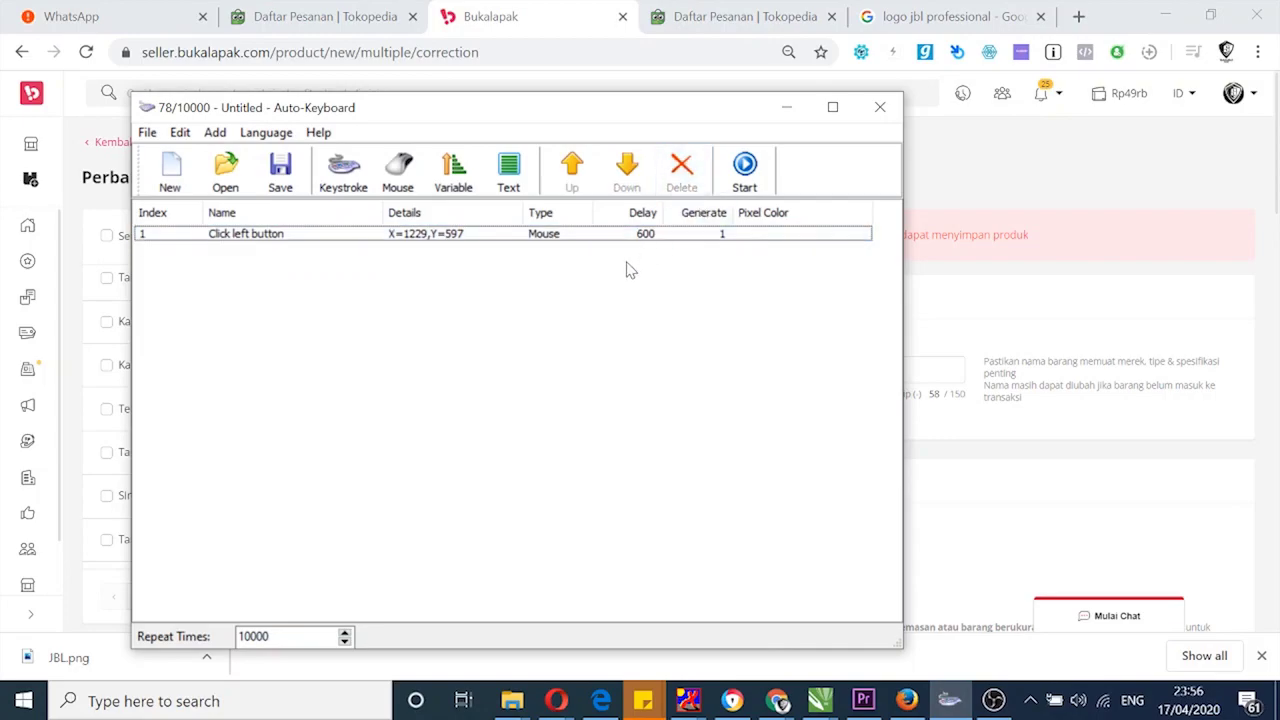
pyautogui.click(617, 236)
pyautogui.click(682, 167)
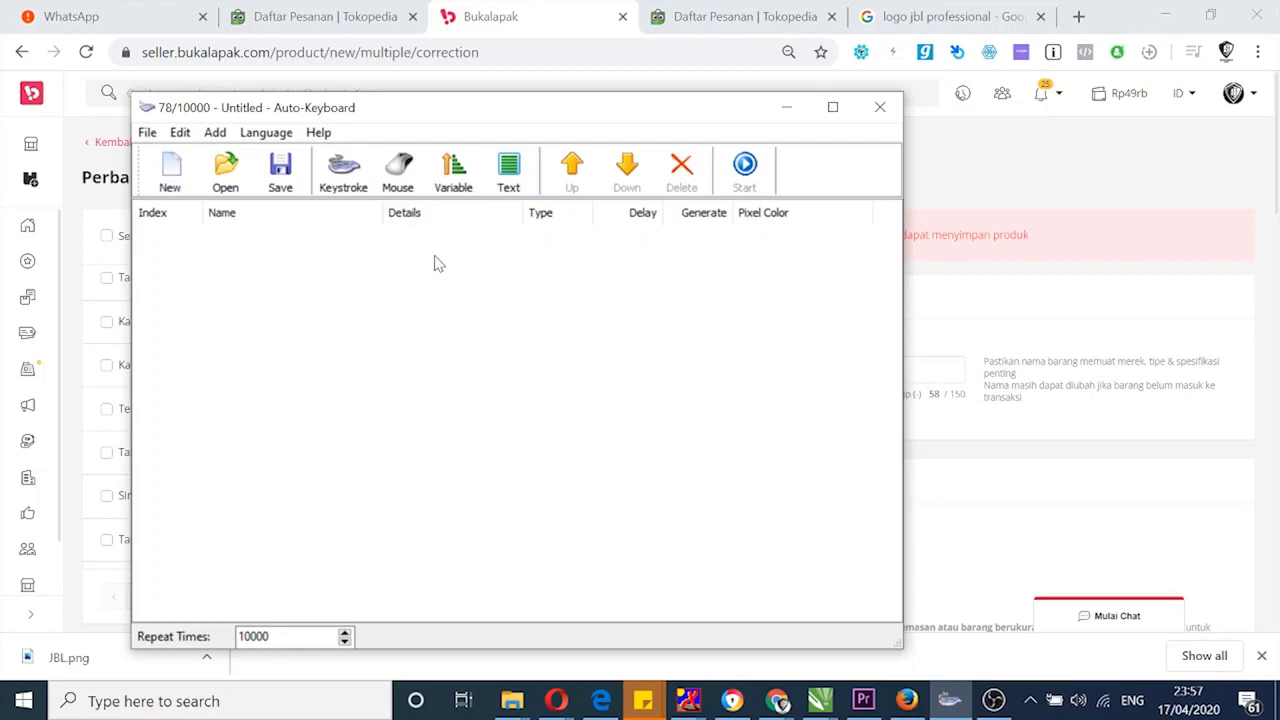
# Add a Ctrl + END keystroke with a 500 ms delay to the script and bring the end of the Bukalapak product form into view
pyautogui.hotkey('ctrl', 'End')
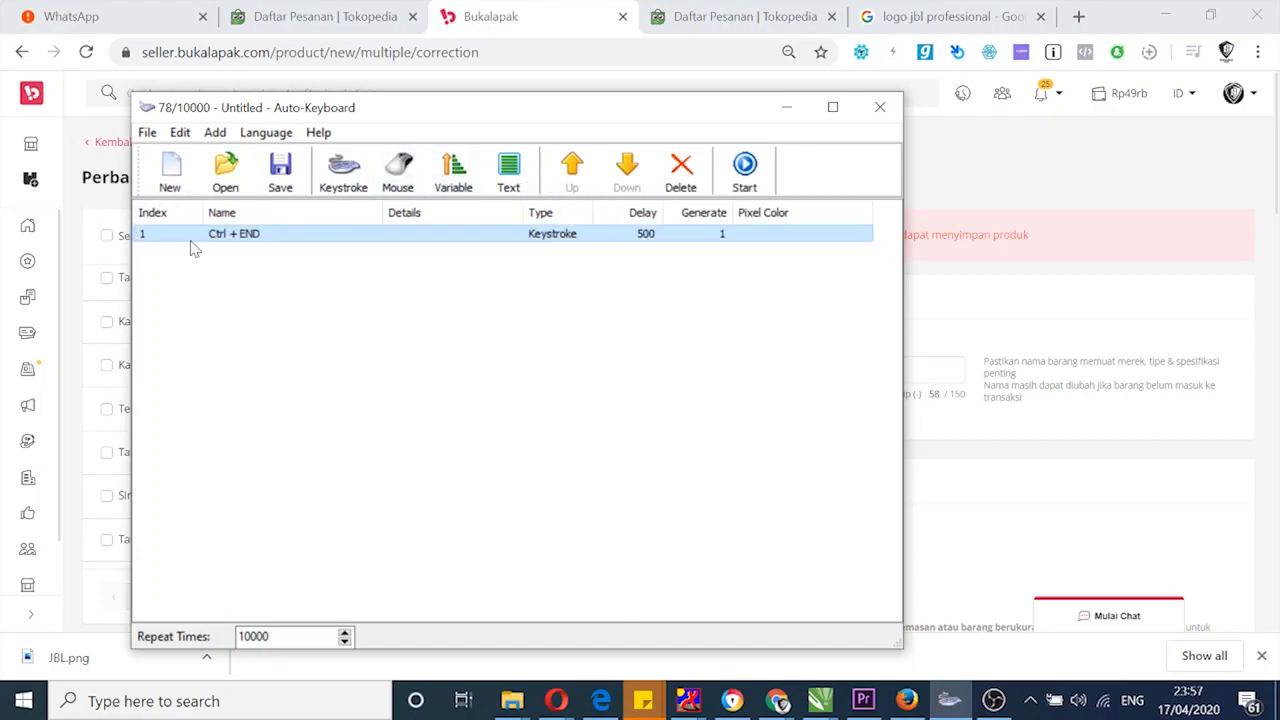
pyautogui.click(1208, 304)
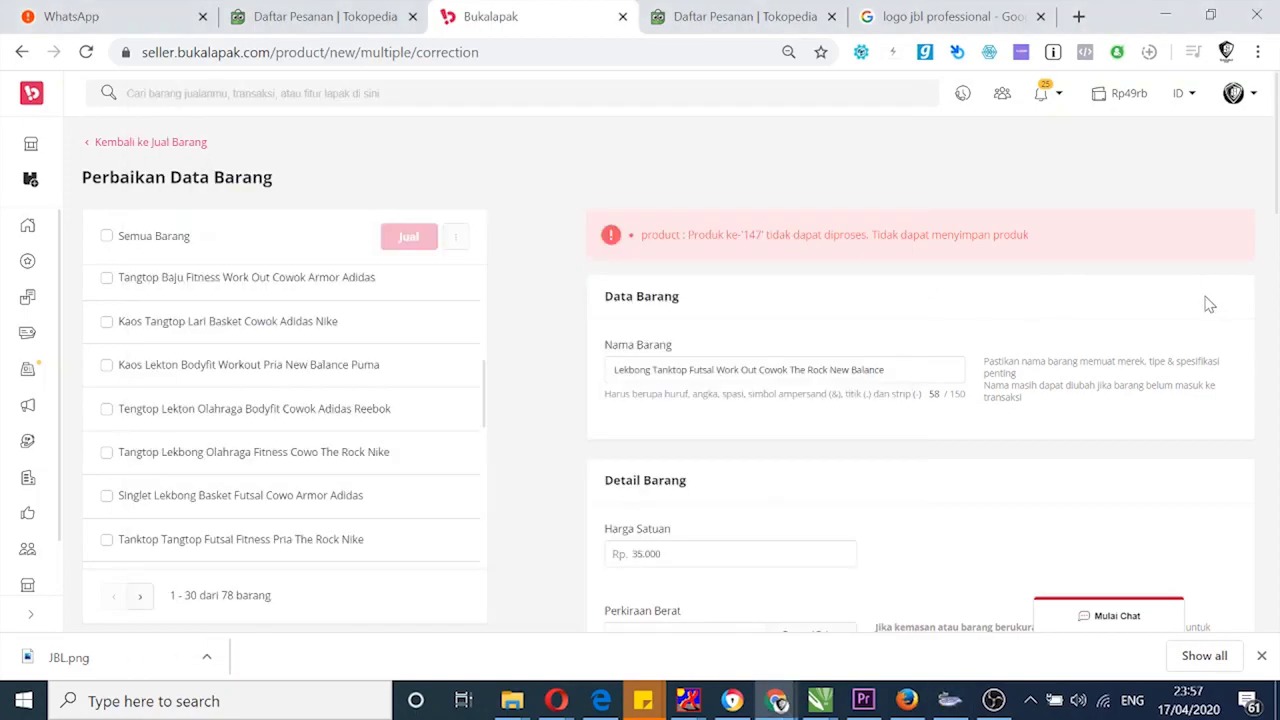
pyautogui.hotkey('ctrl', 'End')
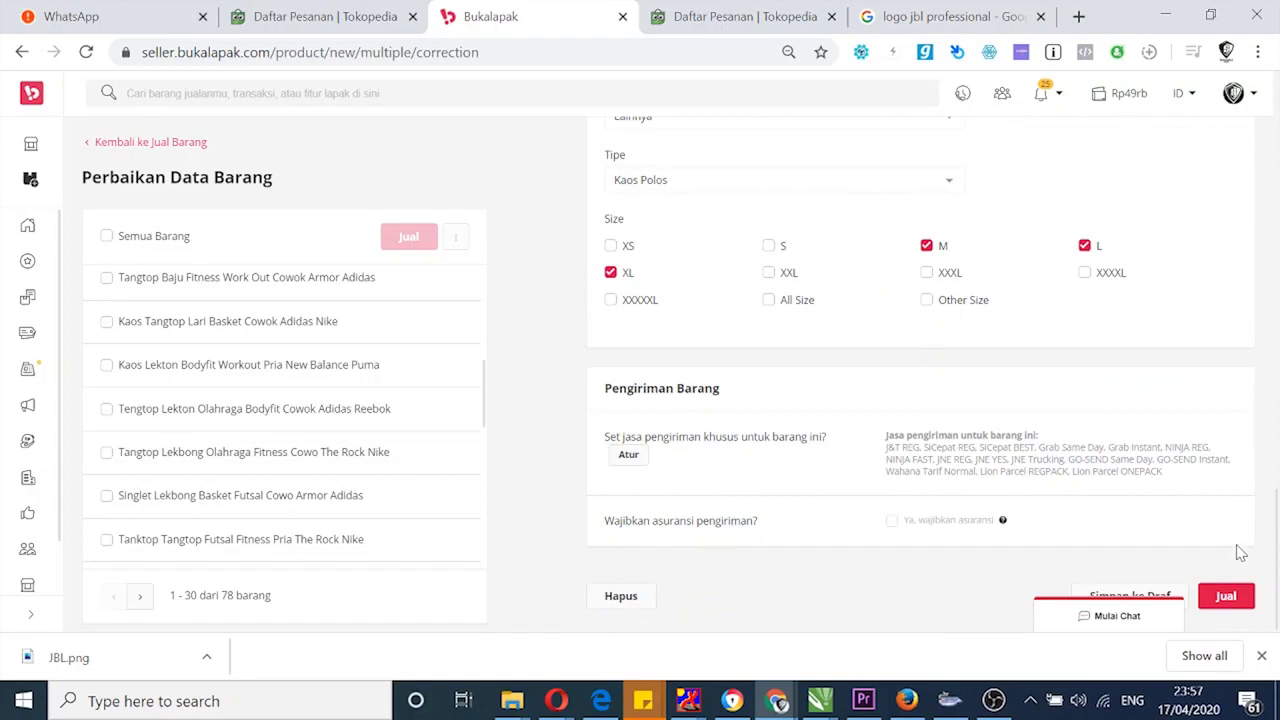
# In Auto-Keyboard, add a left click on the product form's Jual button at X=1221, Y=597 with a 600 ms delay
pyautogui.click(952, 703)
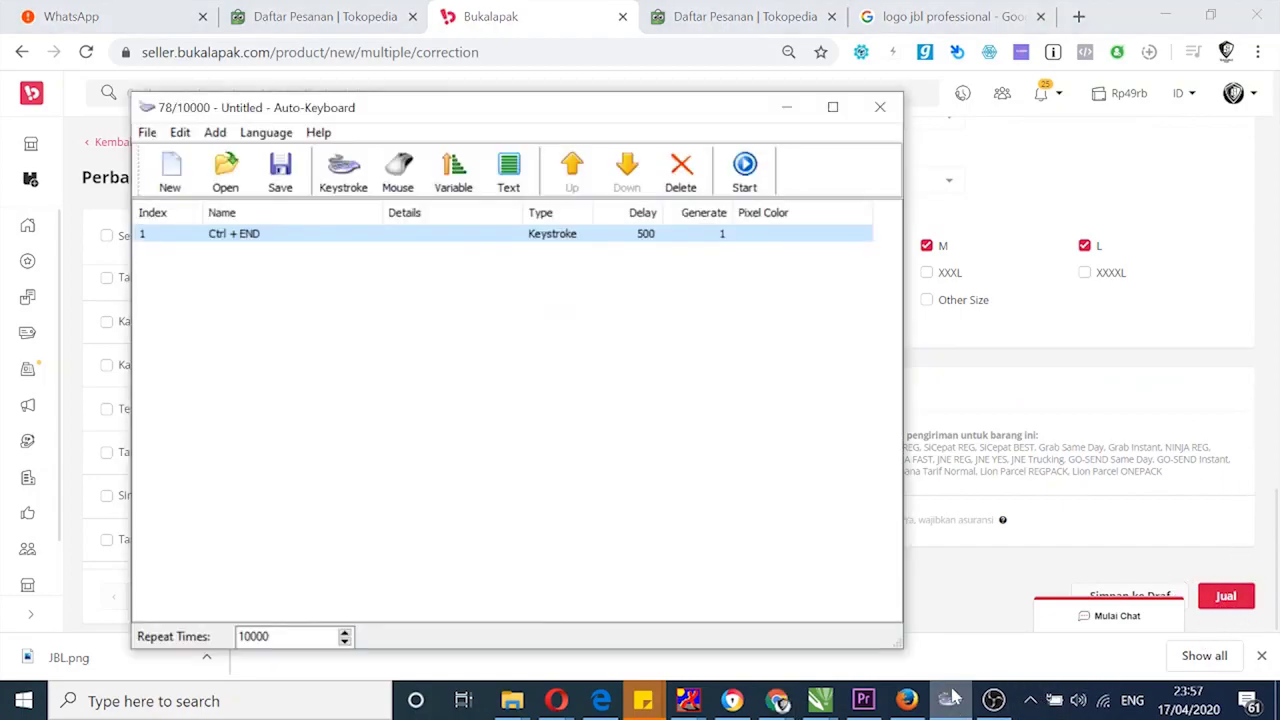
pyautogui.click(399, 179)
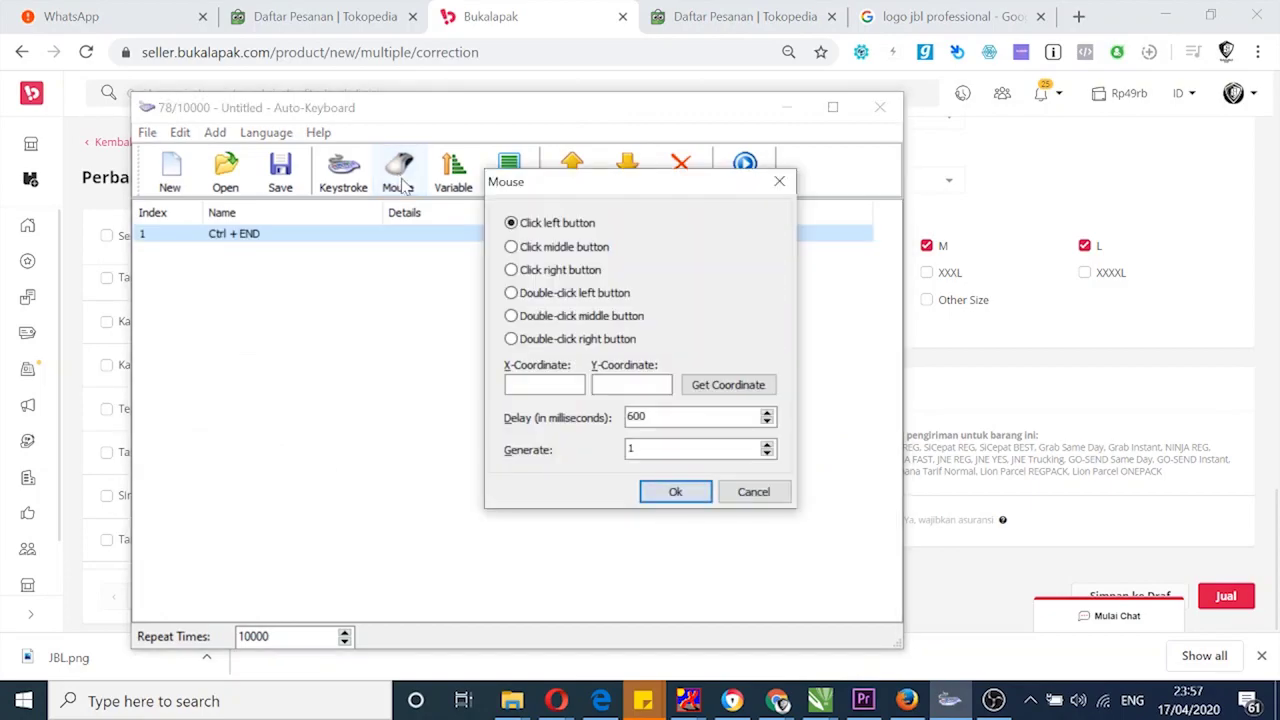
pyautogui.click(714, 390)
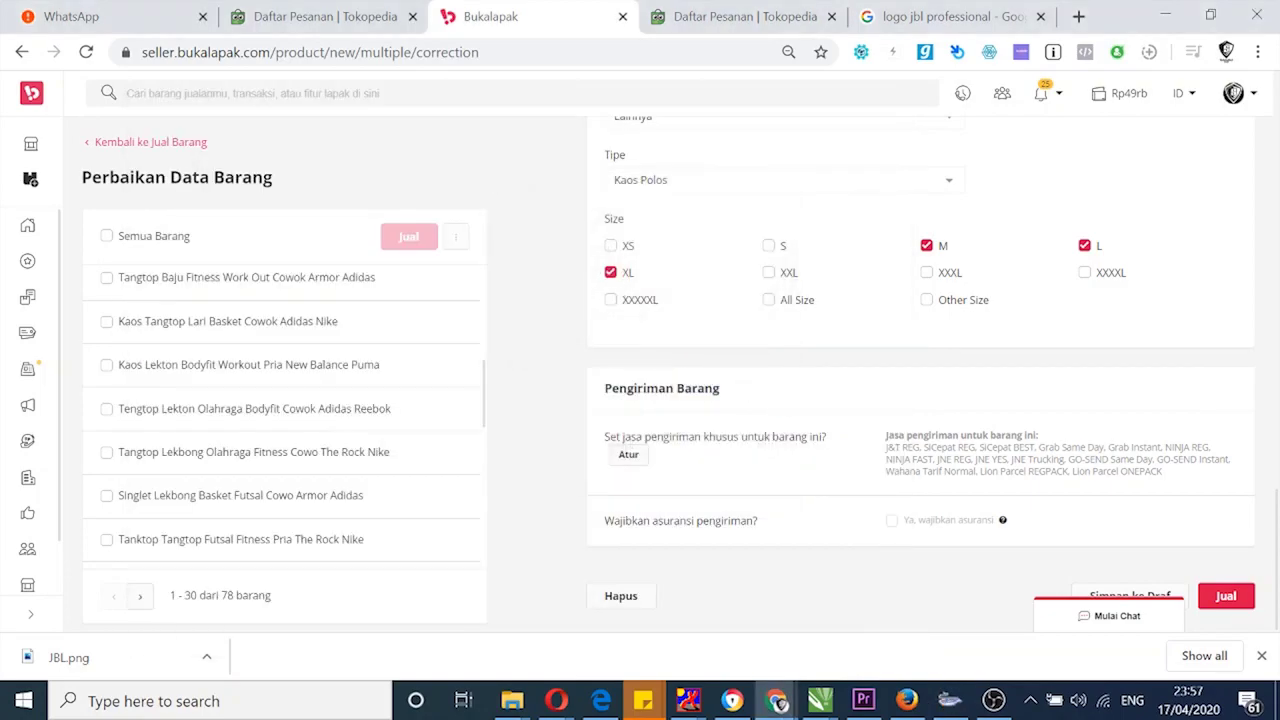
pyautogui.click(1222, 598)
pyautogui.click(674, 491)
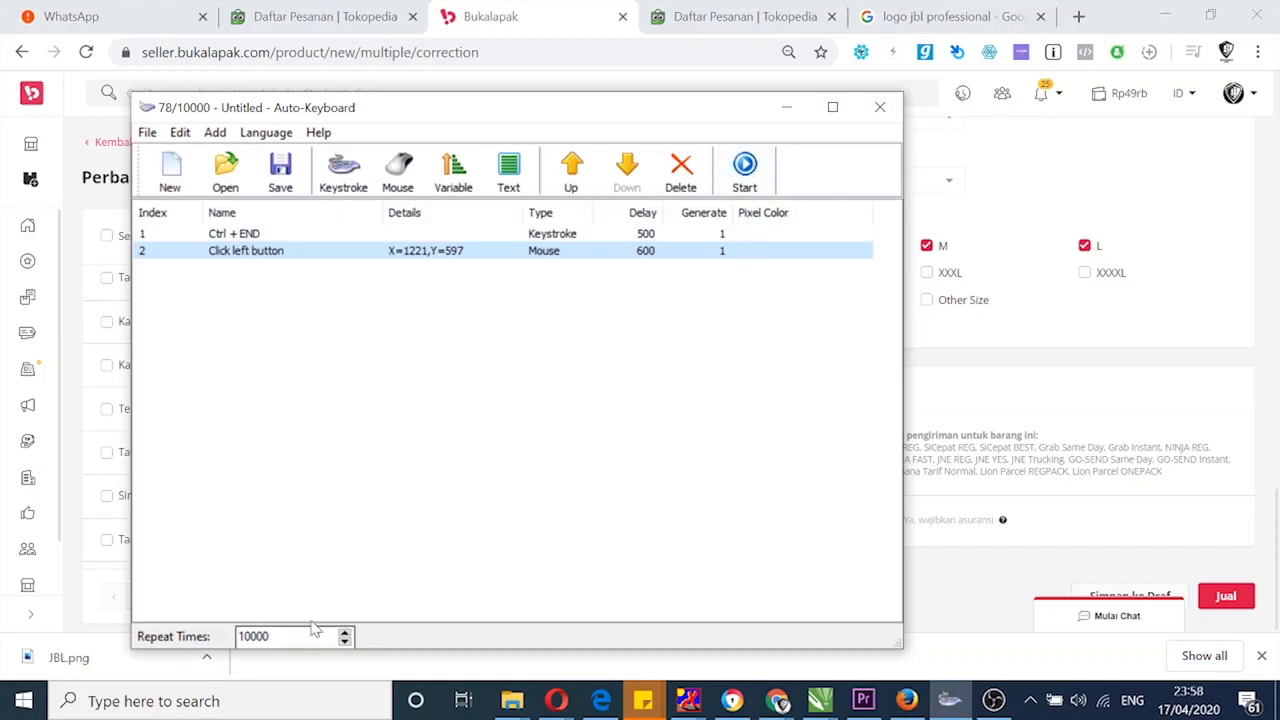
# Launch the script with F1 as automatic and F2 as manual hotkey, and run it on the Bukalapak correction page
pyautogui.click(750, 185)
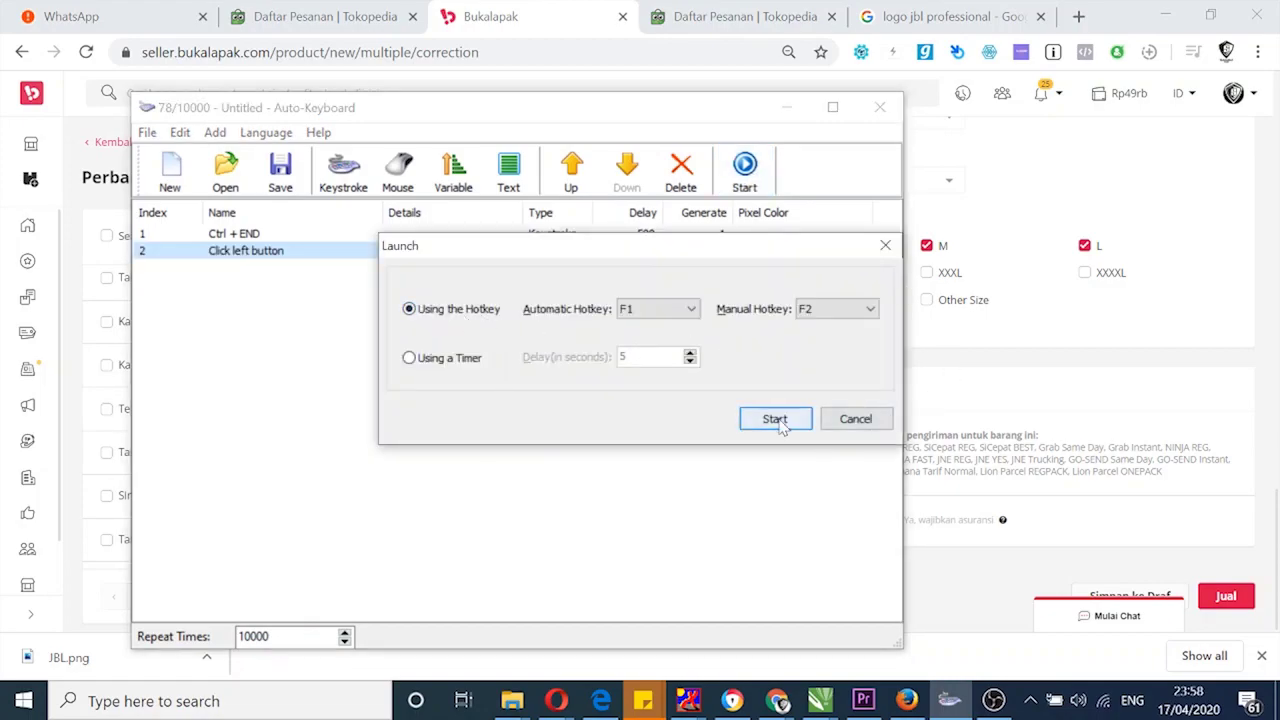
pyautogui.click(775, 420)
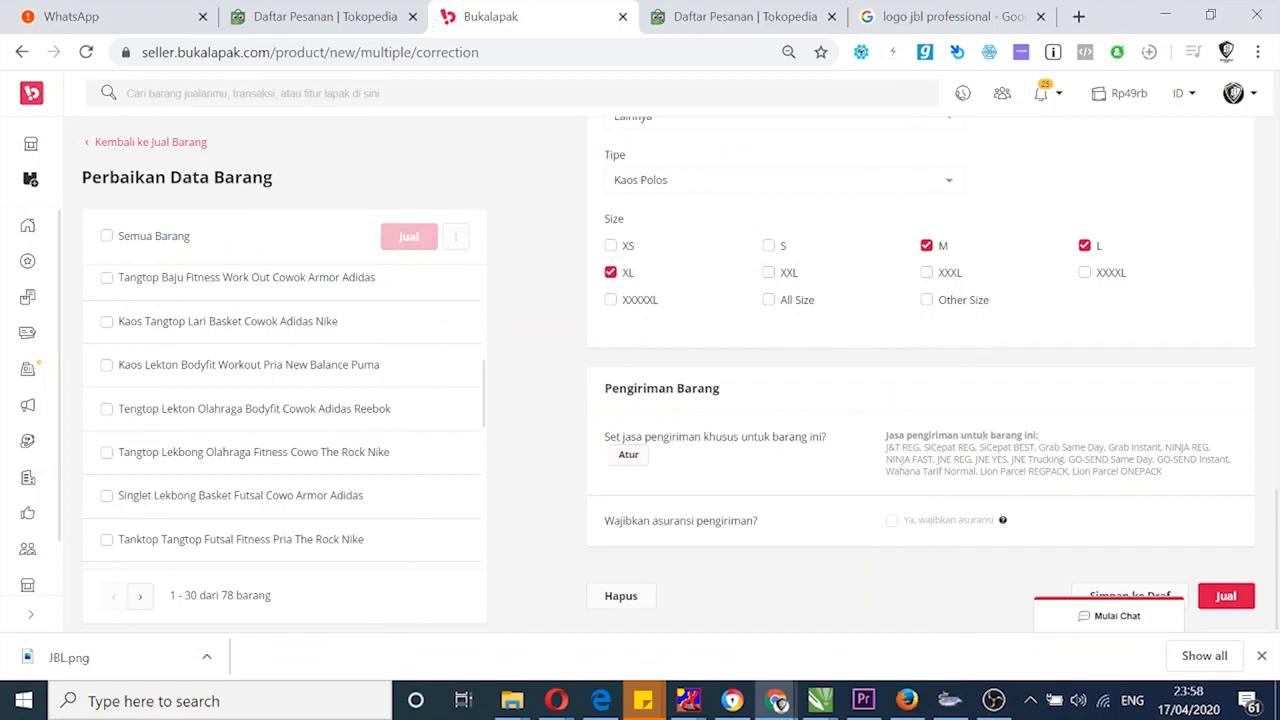
pyautogui.press('Return')
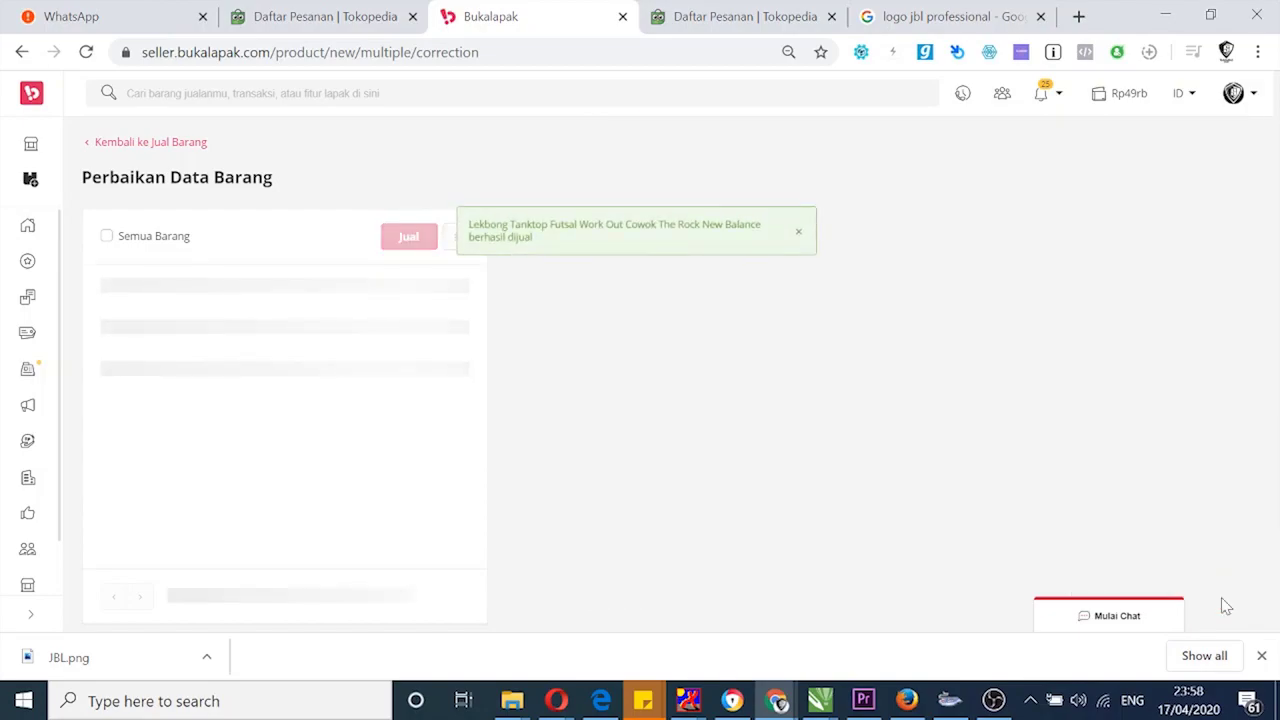
# Put the products in the correction list up for sale one after another without changes, continuing with Tengtop Kaos Basket Lari Cowok Puma New Balance
pyautogui.click(1226, 597)
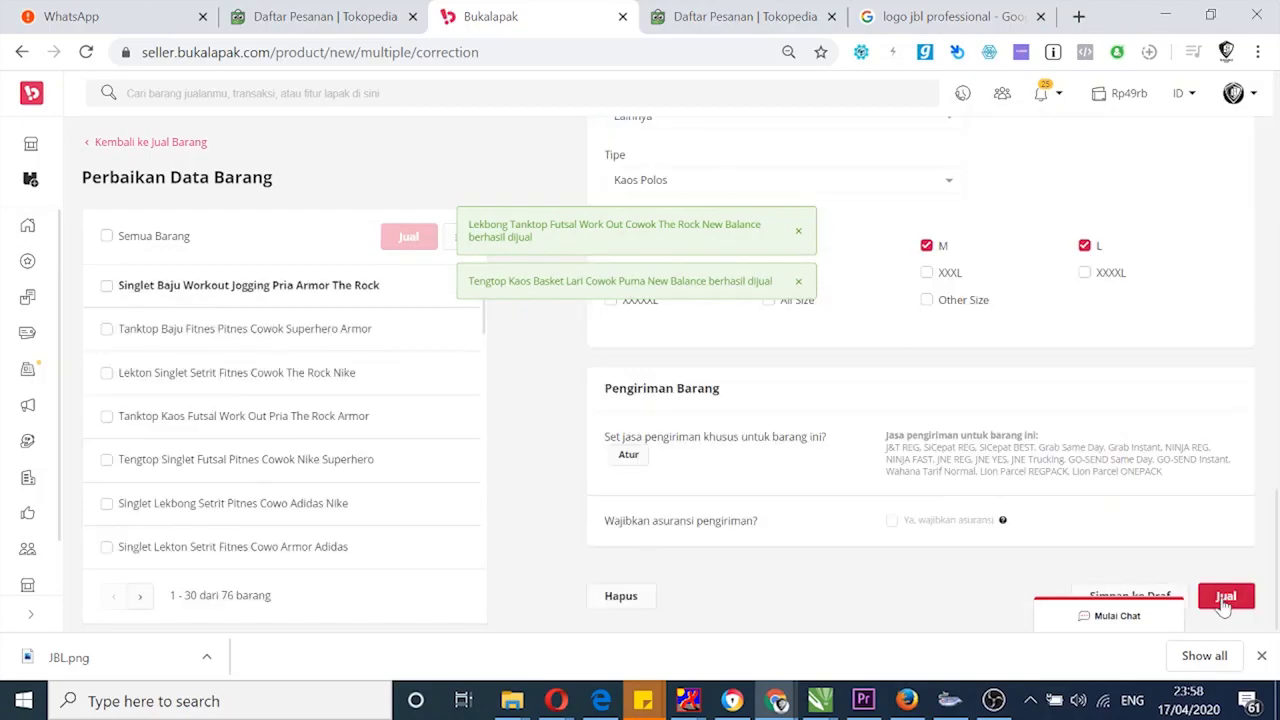
pyautogui.click(1224, 598)
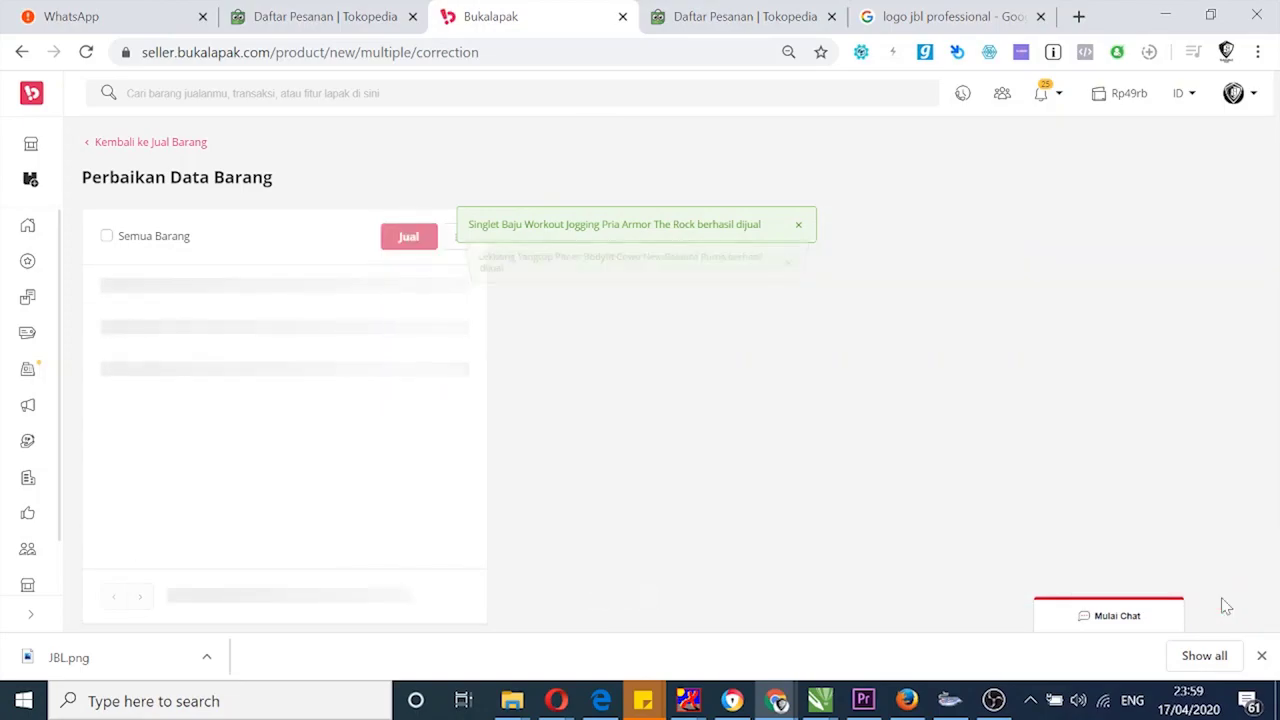
pyautogui.scroll(-10, 1226, 605)
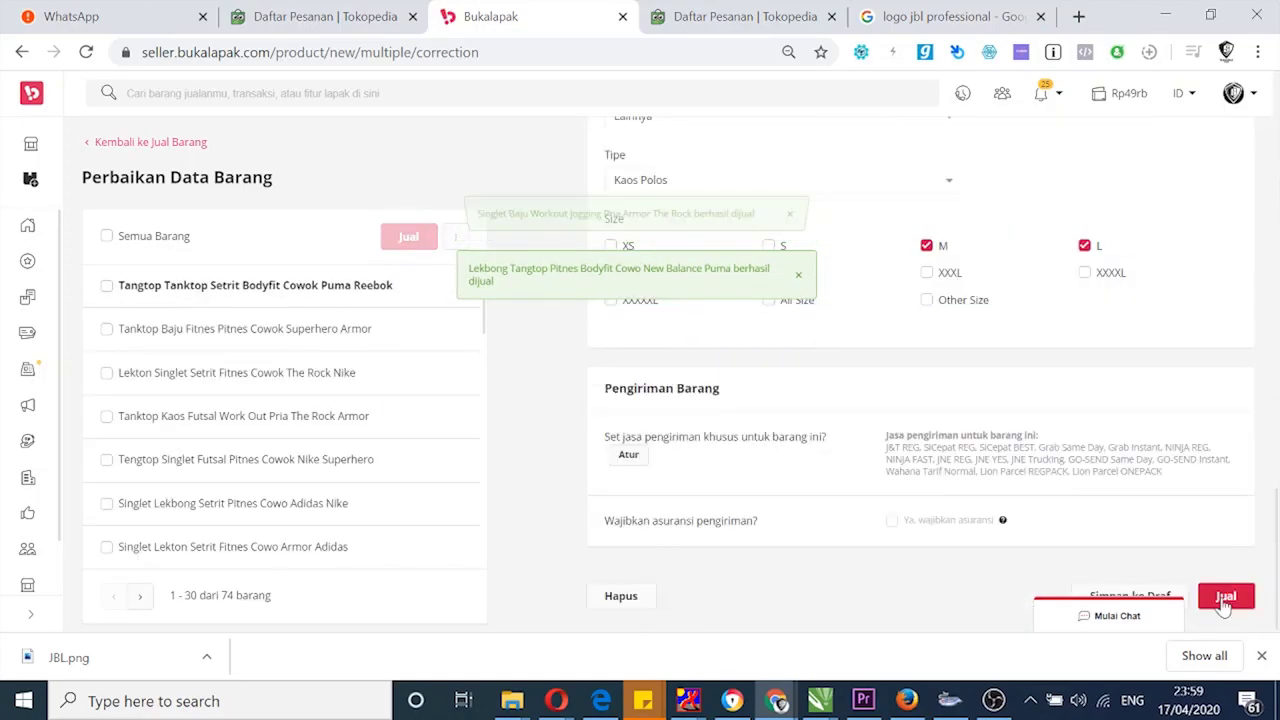
pyautogui.click(1223, 606)
pyautogui.scroll(-10, 1226, 605)
pyautogui.click(1224, 597)
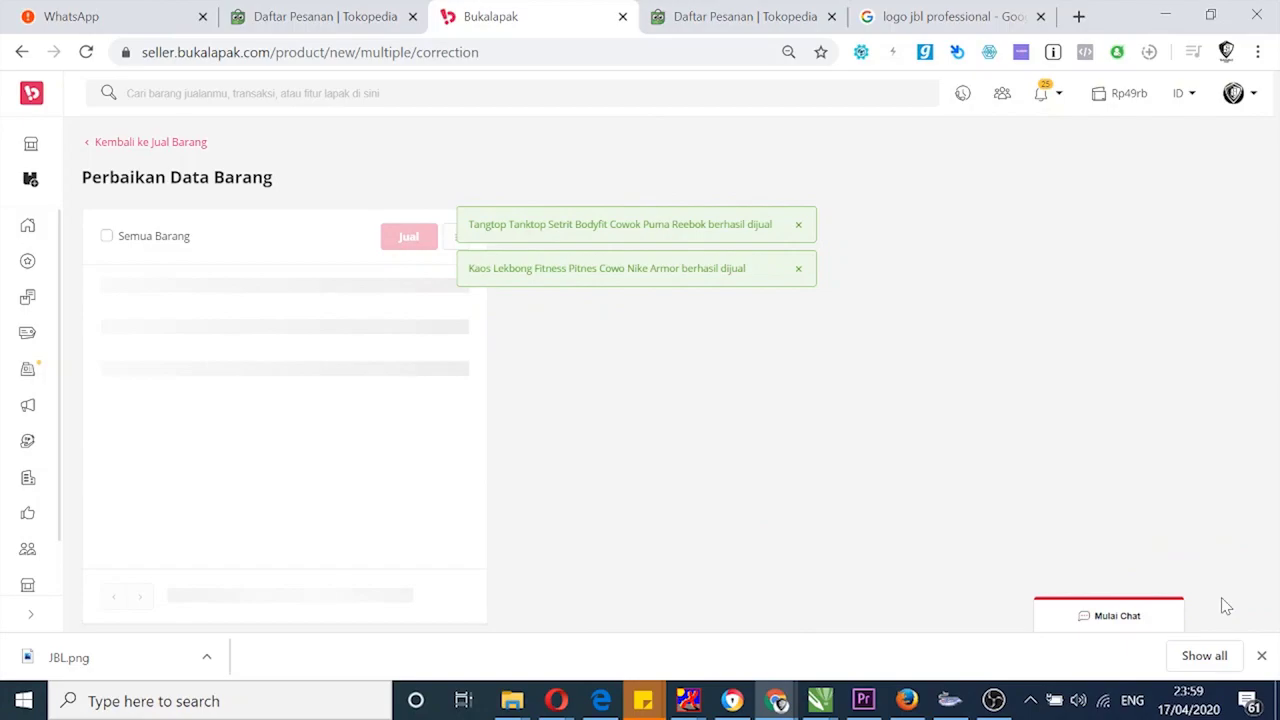
pyautogui.scroll(-10, 1226, 605)
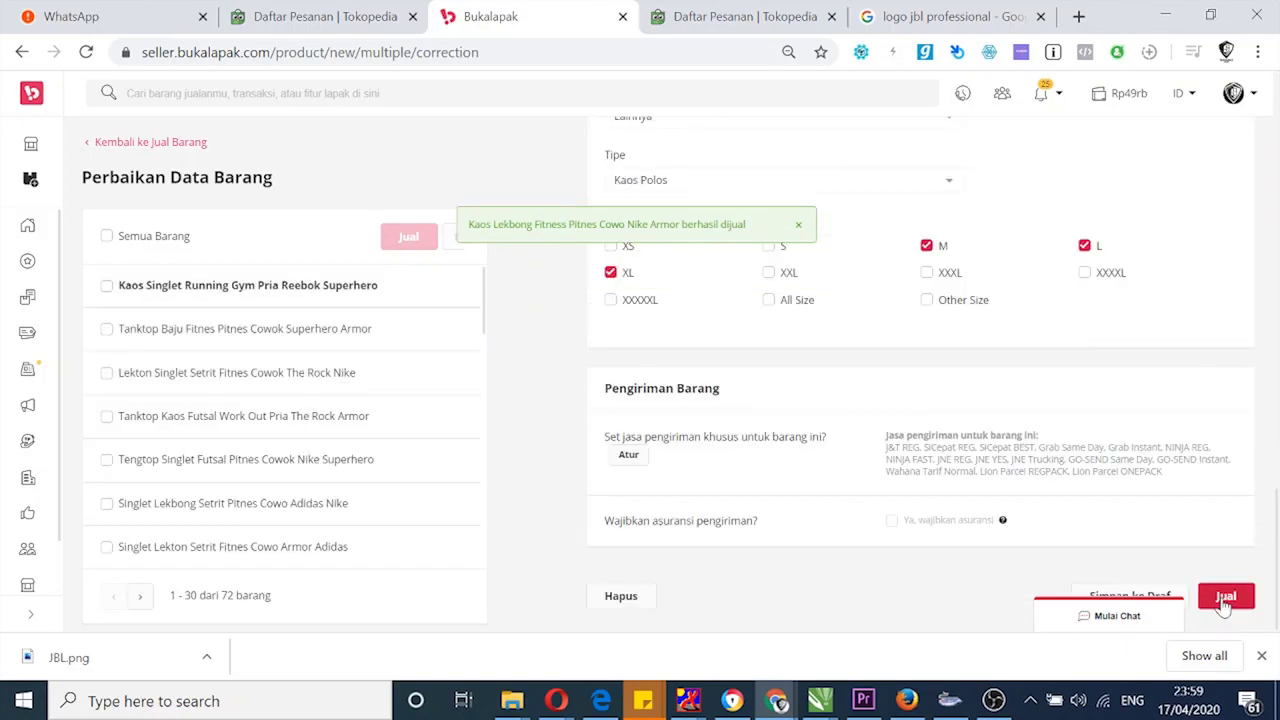
pyautogui.click(1224, 600)
pyautogui.click(1226, 597)
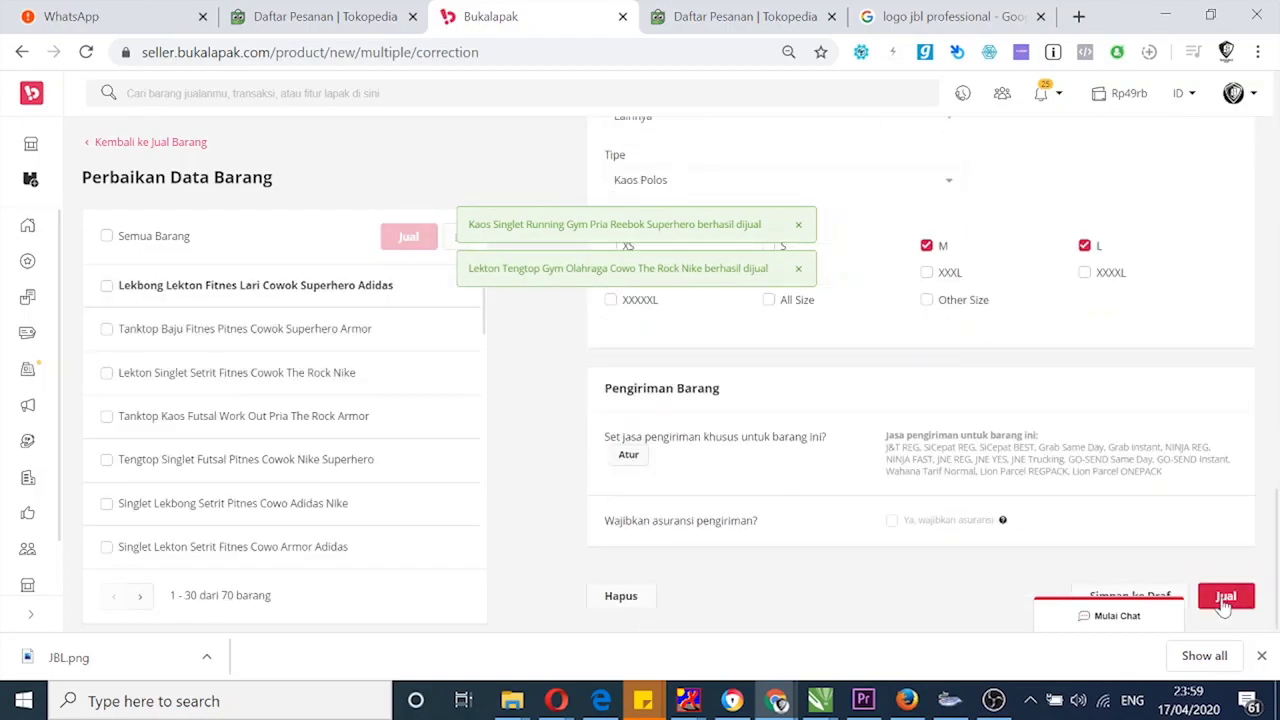
pyautogui.click(1224, 598)
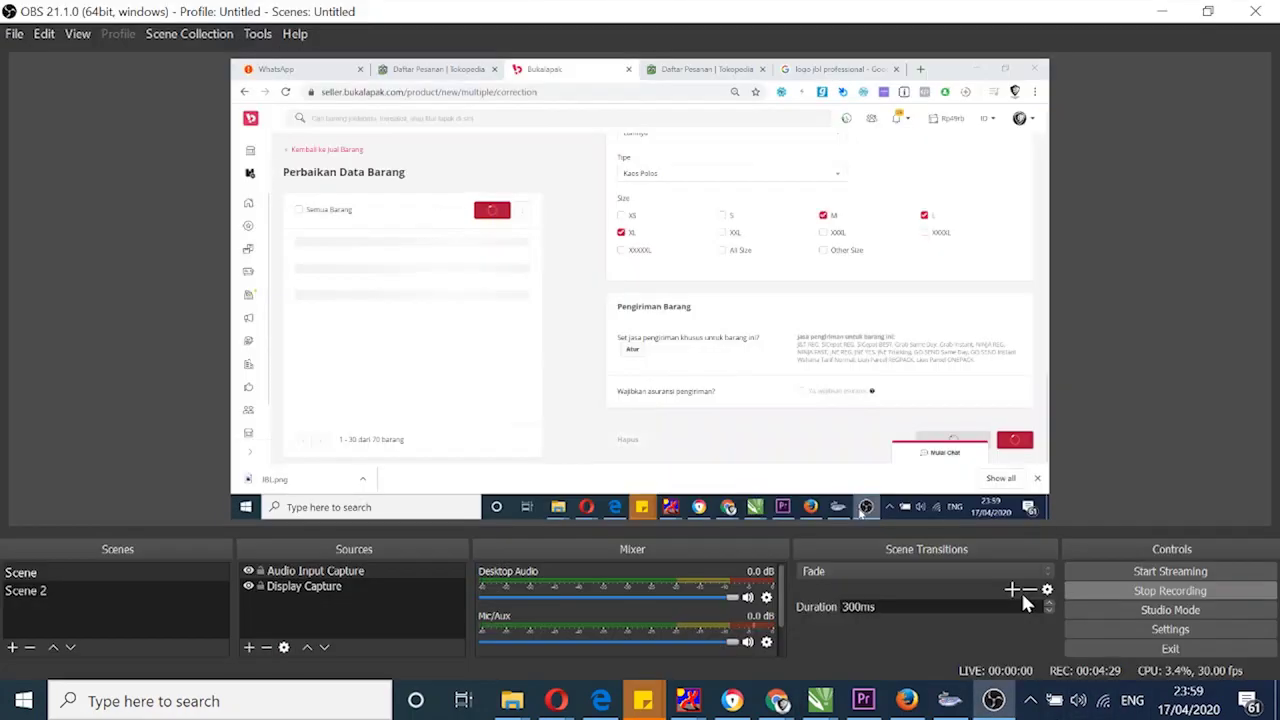
# Switch to OBS and stop the screen recording
pyautogui.click(993, 700)
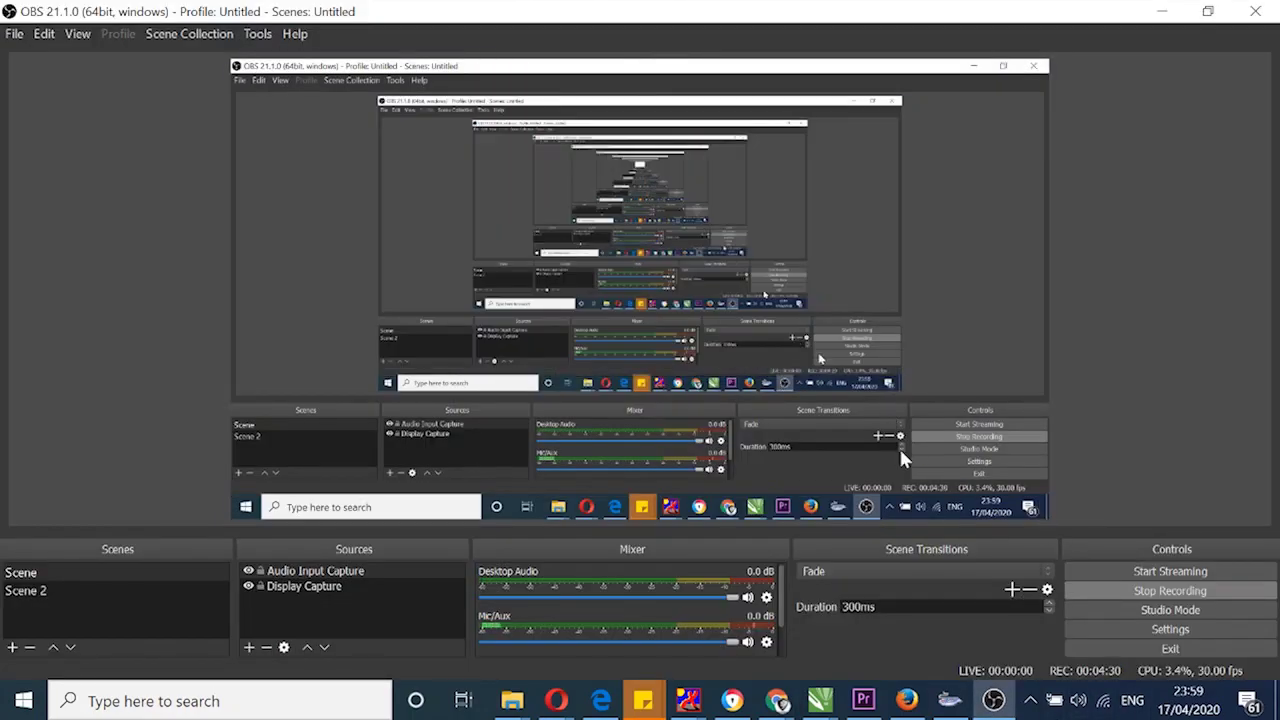
pyautogui.click(1145, 594)
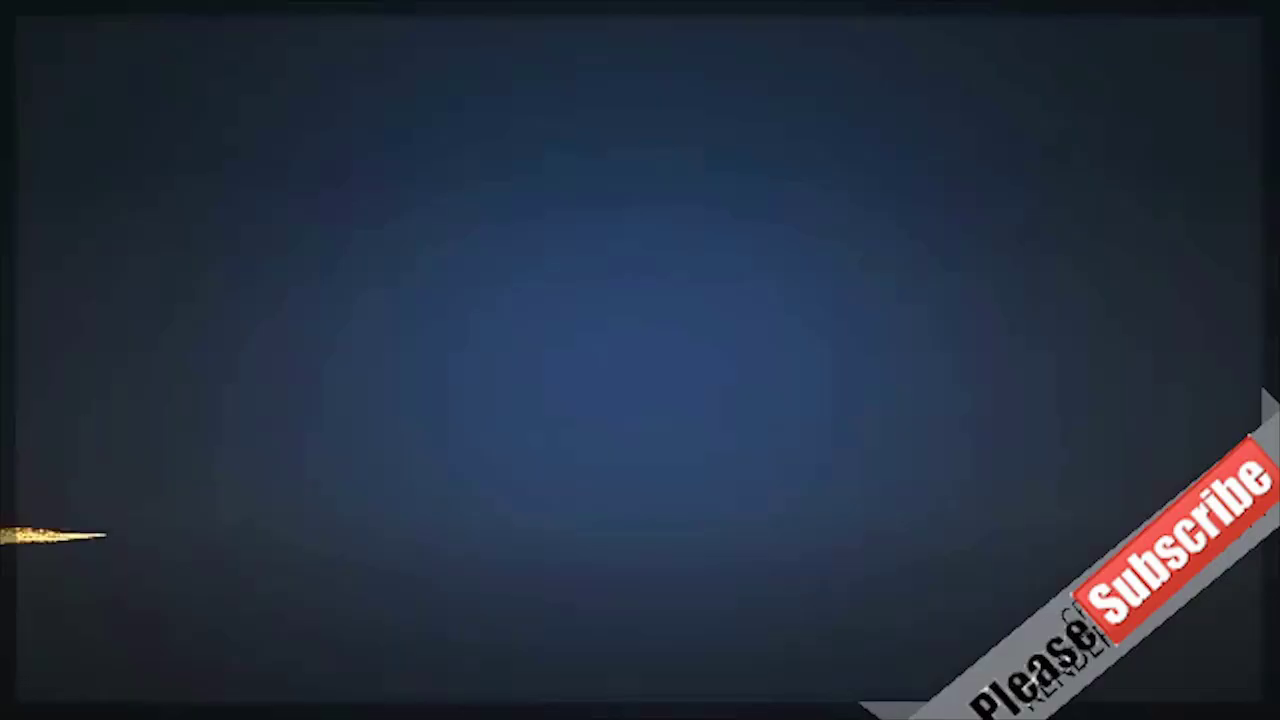